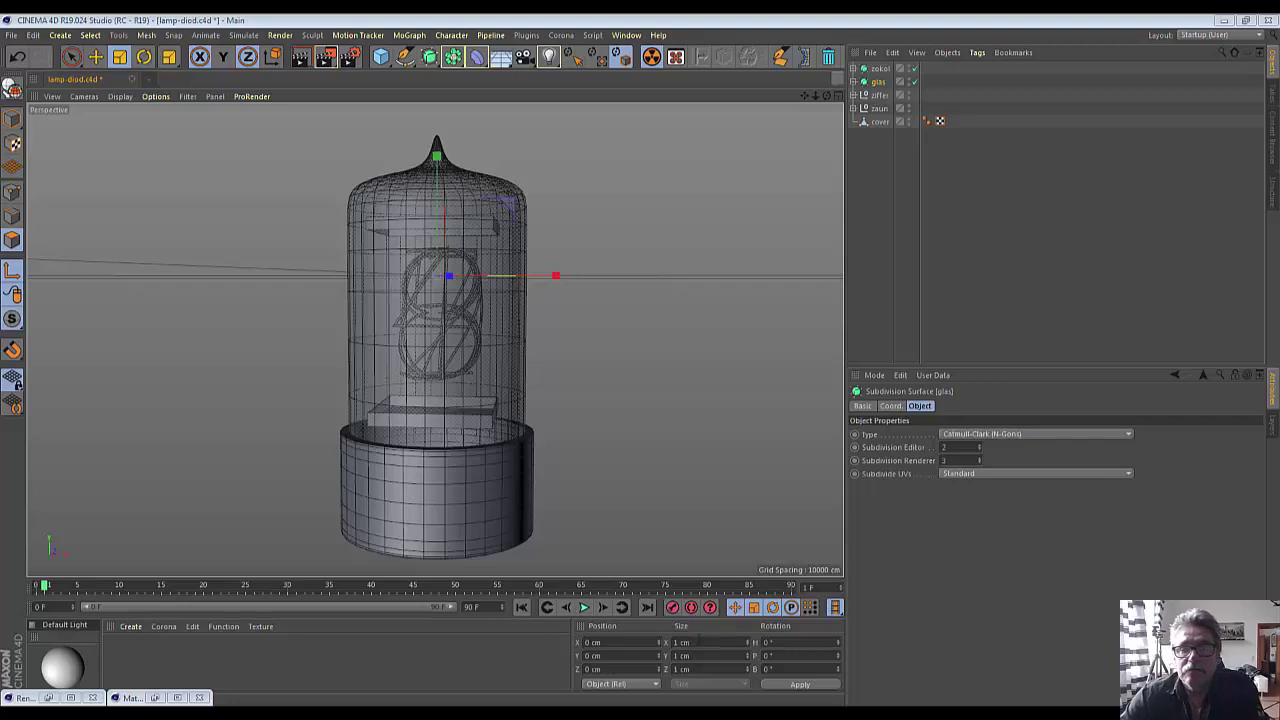
- Orbit and zoom around the Nixie lamp to inspect it from above
mouse_move(829, 101)
left_mouse_down()
mouse_move(437, 275)
mouse_move(459, 452)
left_mouse_up()
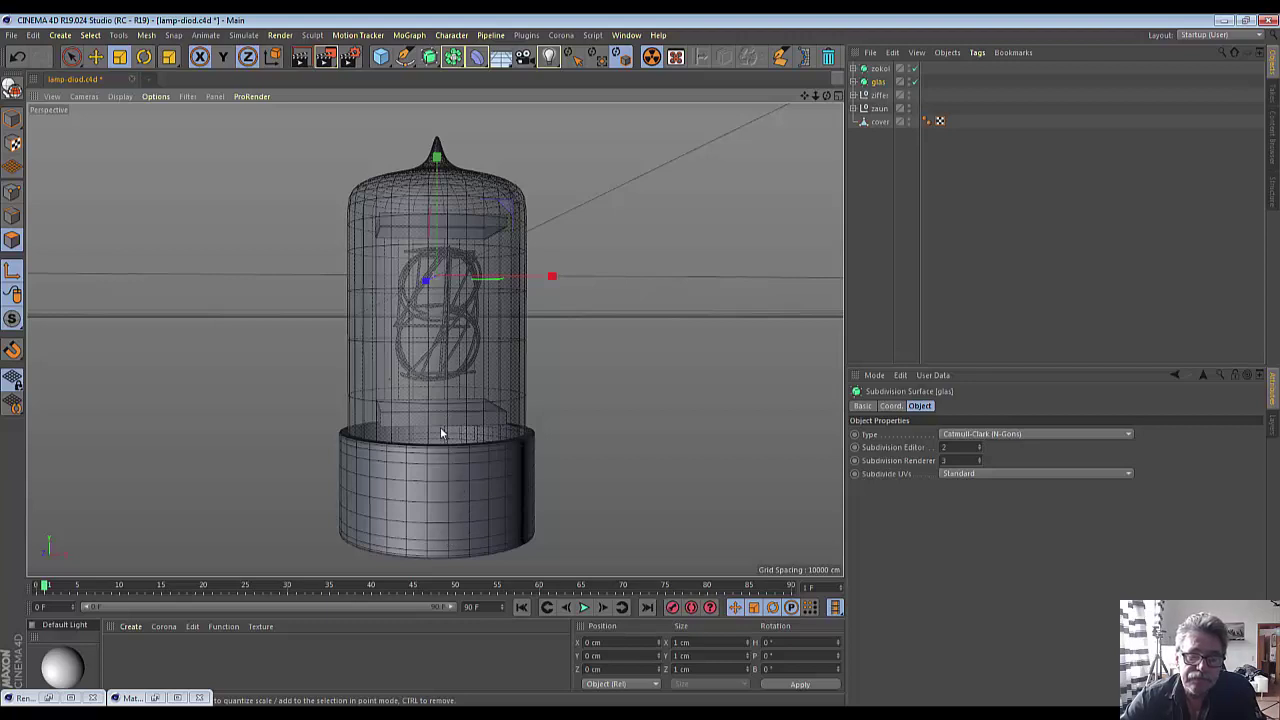
scroll(438, 445, "down", 2)
scroll(435, 470, "down", 4)
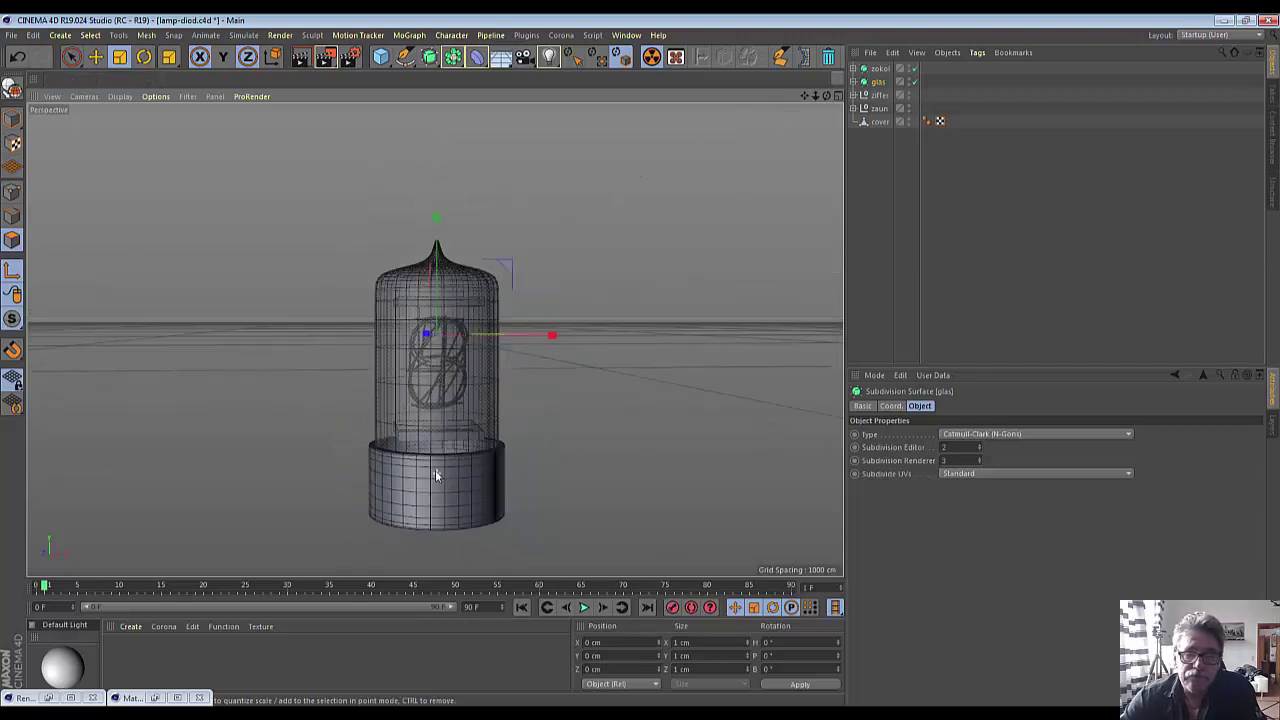
mouse_move(826, 95)
left_mouse_down()
mouse_move(826, 220)
mouse_move(778, 141)
left_mouse_up()
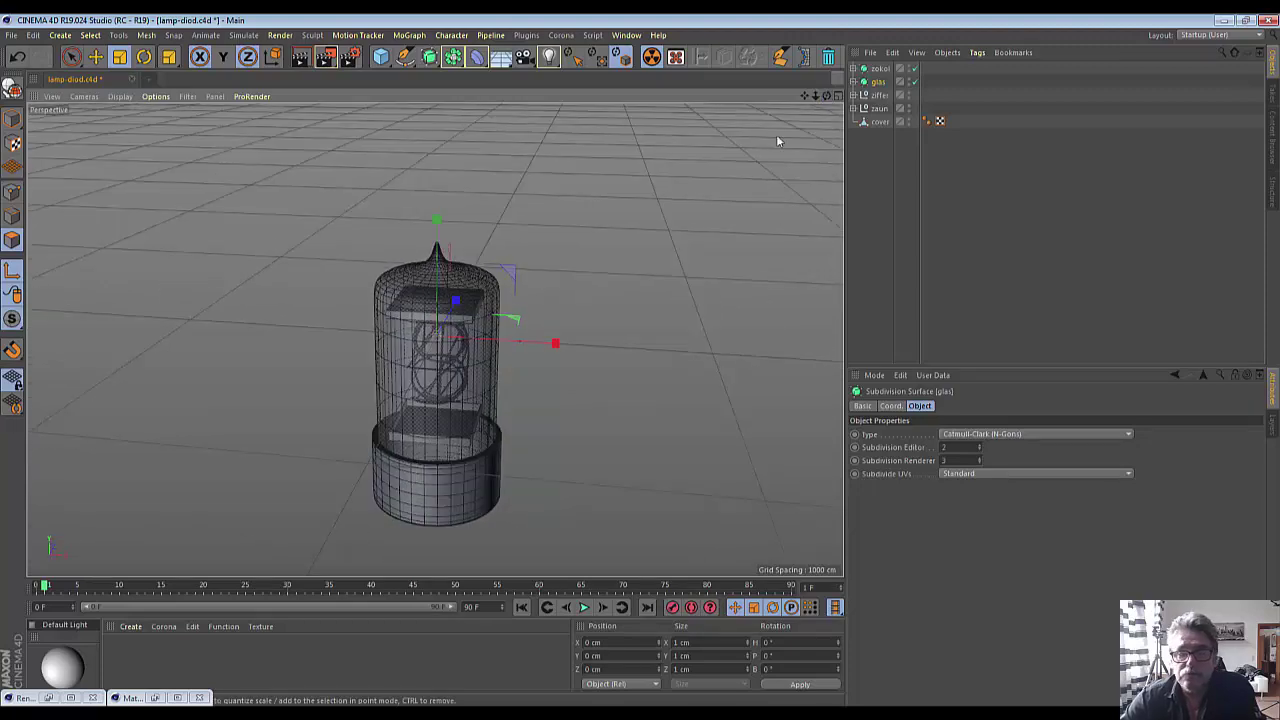
- Toggle the shaded subdivided display of the zokol base and glas shell
left_click(880, 68)
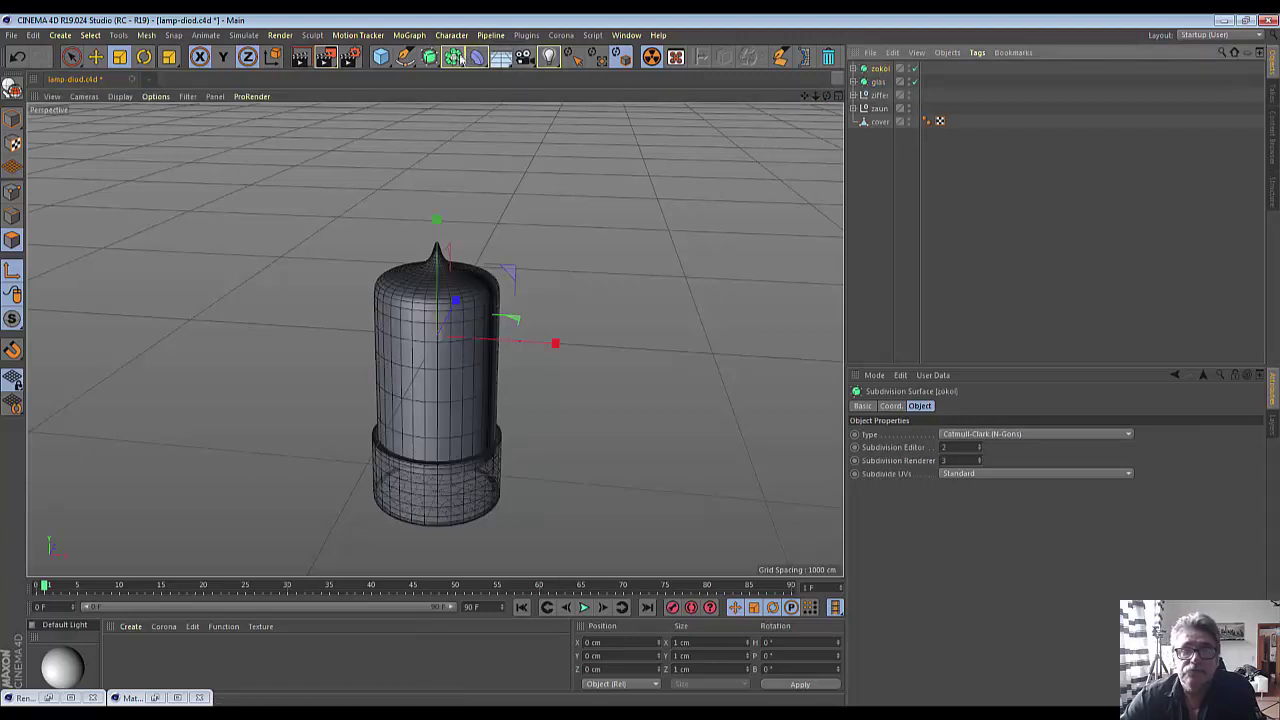
left_click(651, 57)
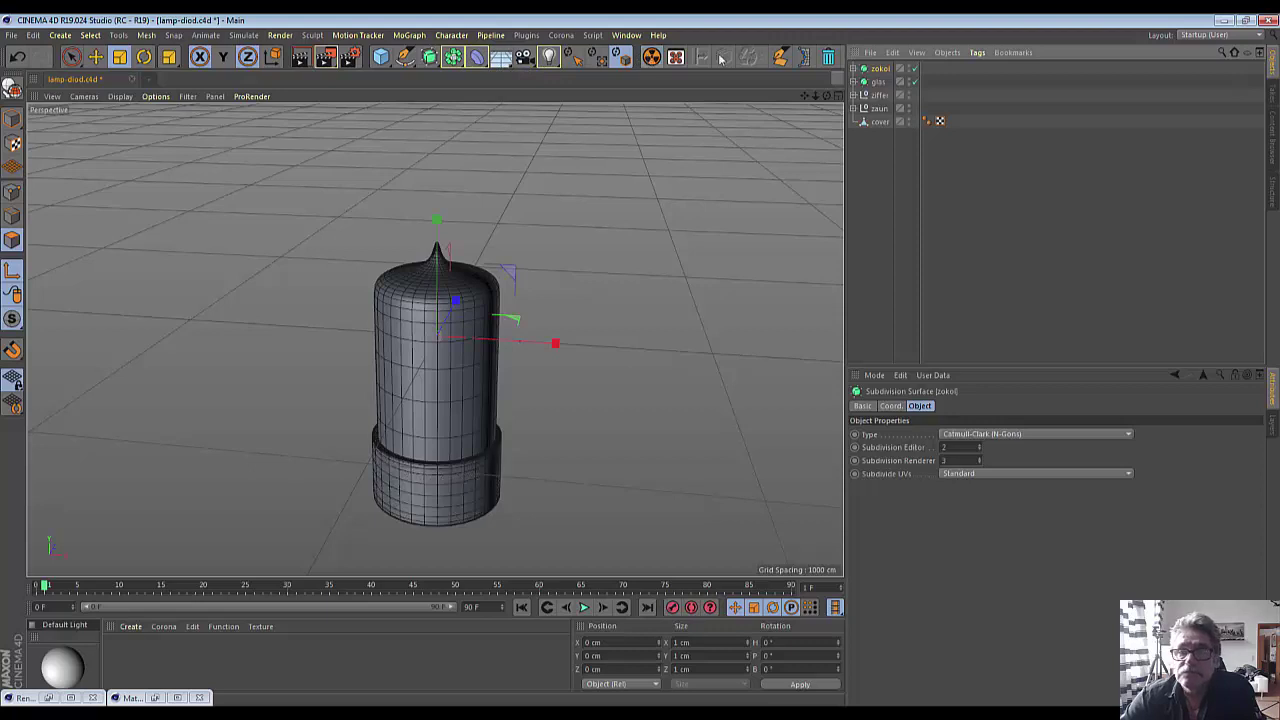
left_click(878, 82)
left_click(651, 57)
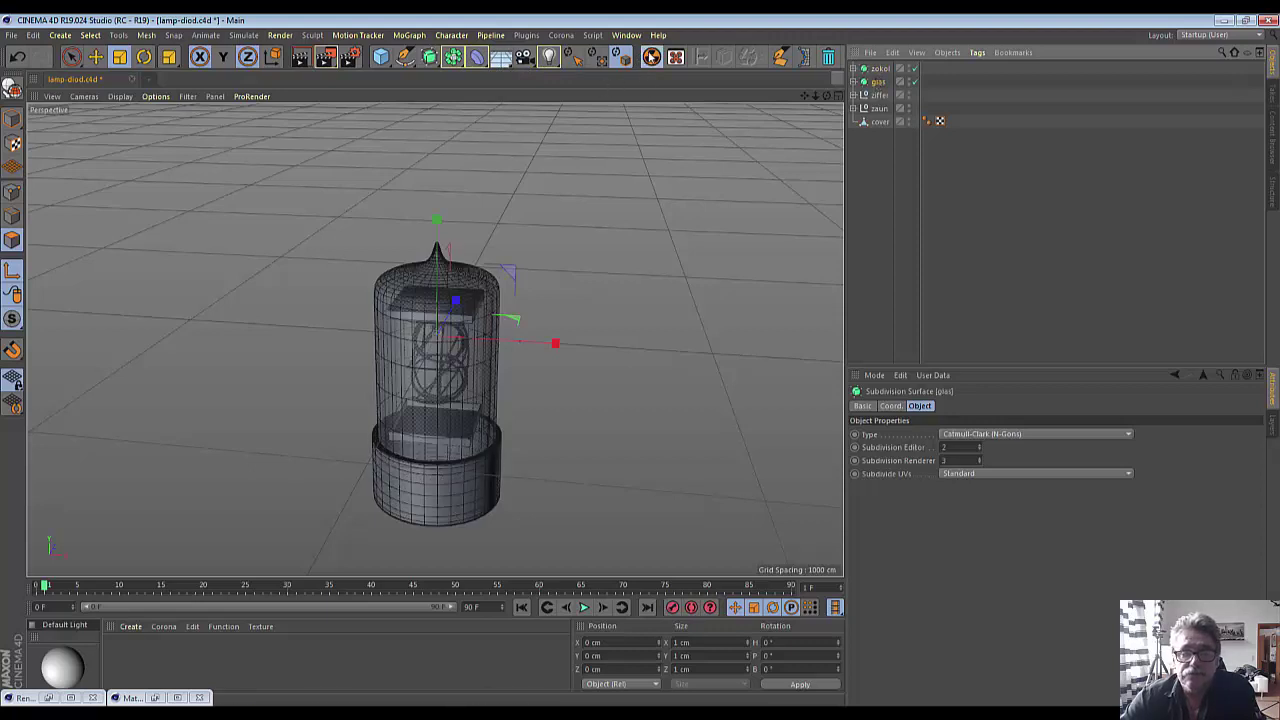
- Recentre the lamp in the view and bring up the primitive objects palette
scroll(613, 335, "up", 2)
scroll(613, 335, "up", 2)
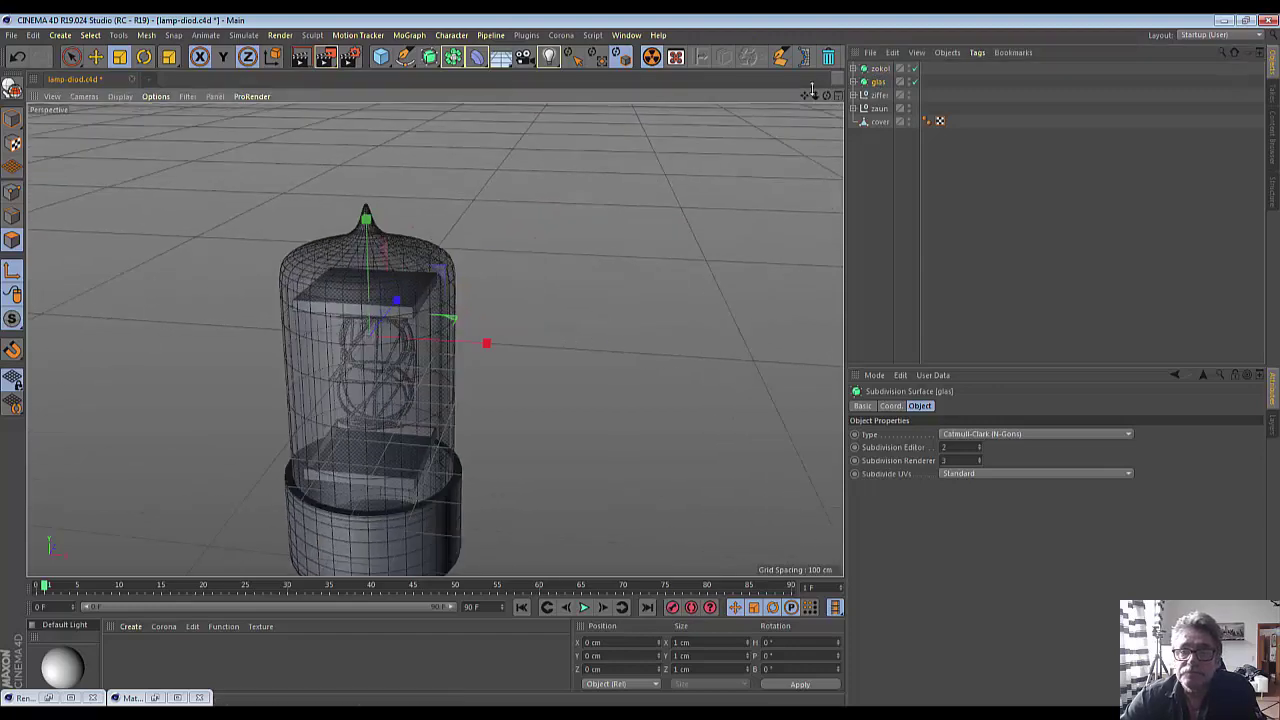
left_click_drag(802, 99, 782, 101)
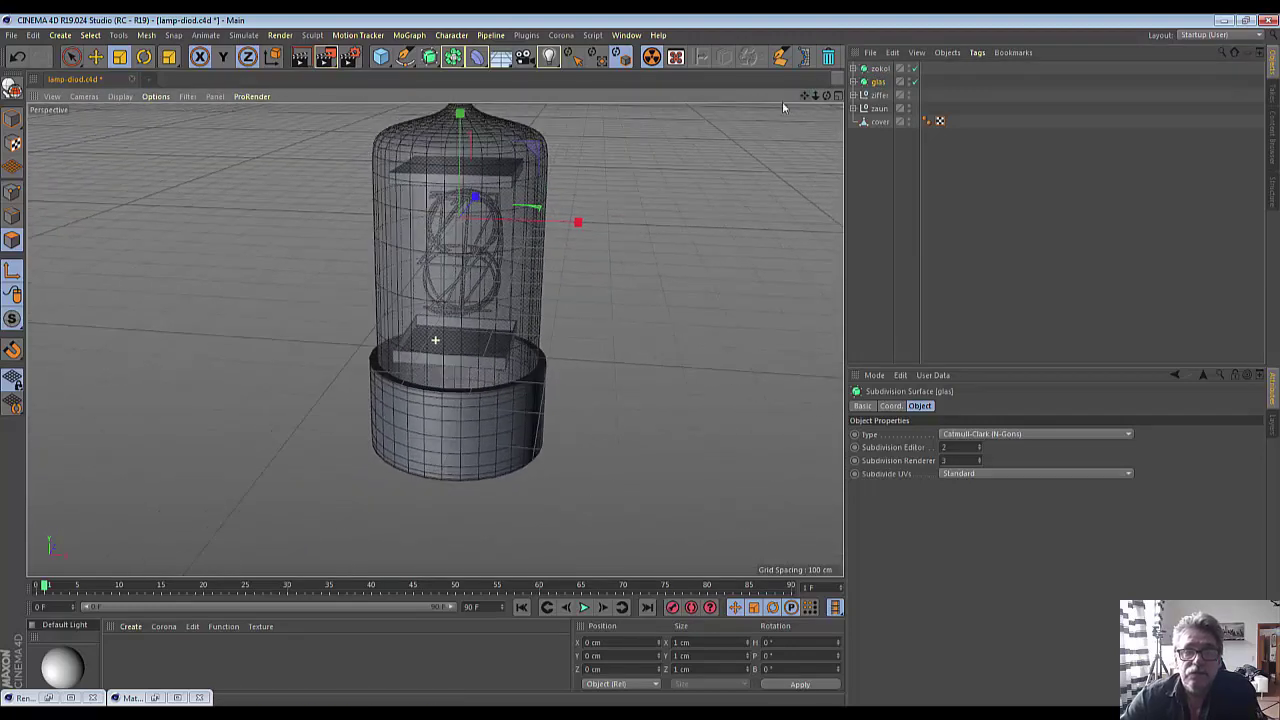
left_click(380, 57)
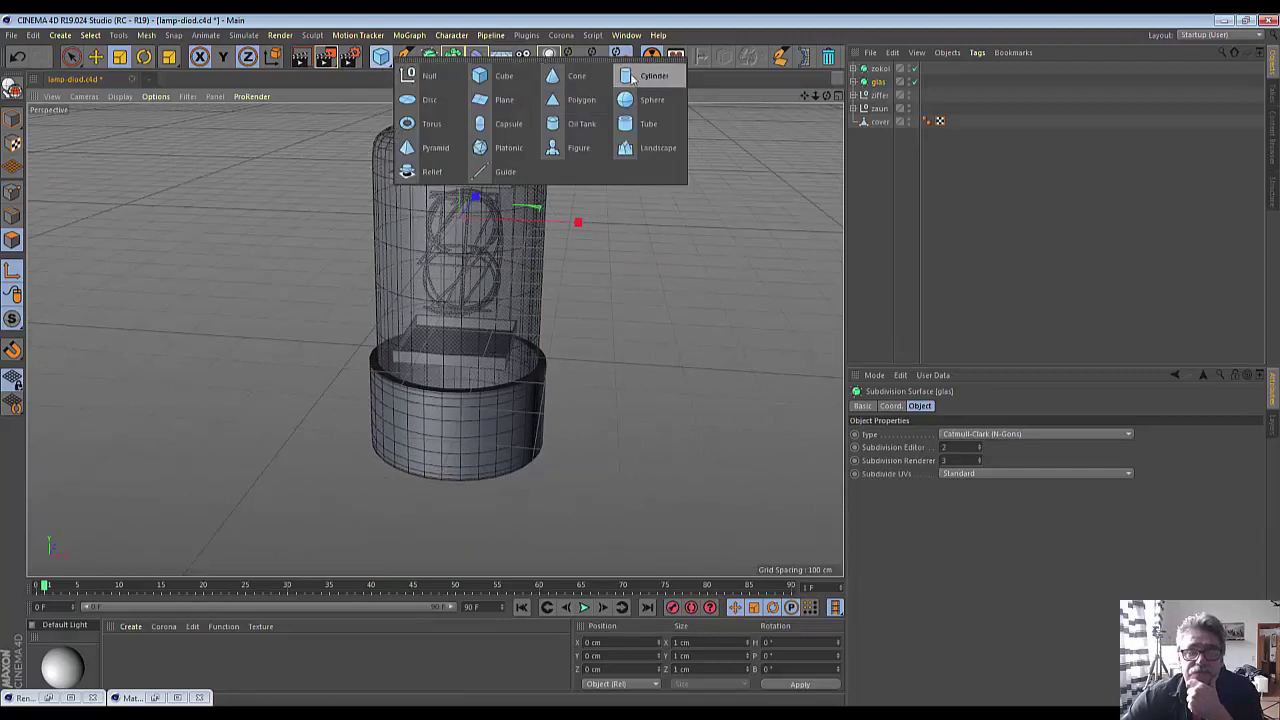
- Add a Cylinder primitive and hide the zokol base and glas shell in the viewport
left_click(631, 77)
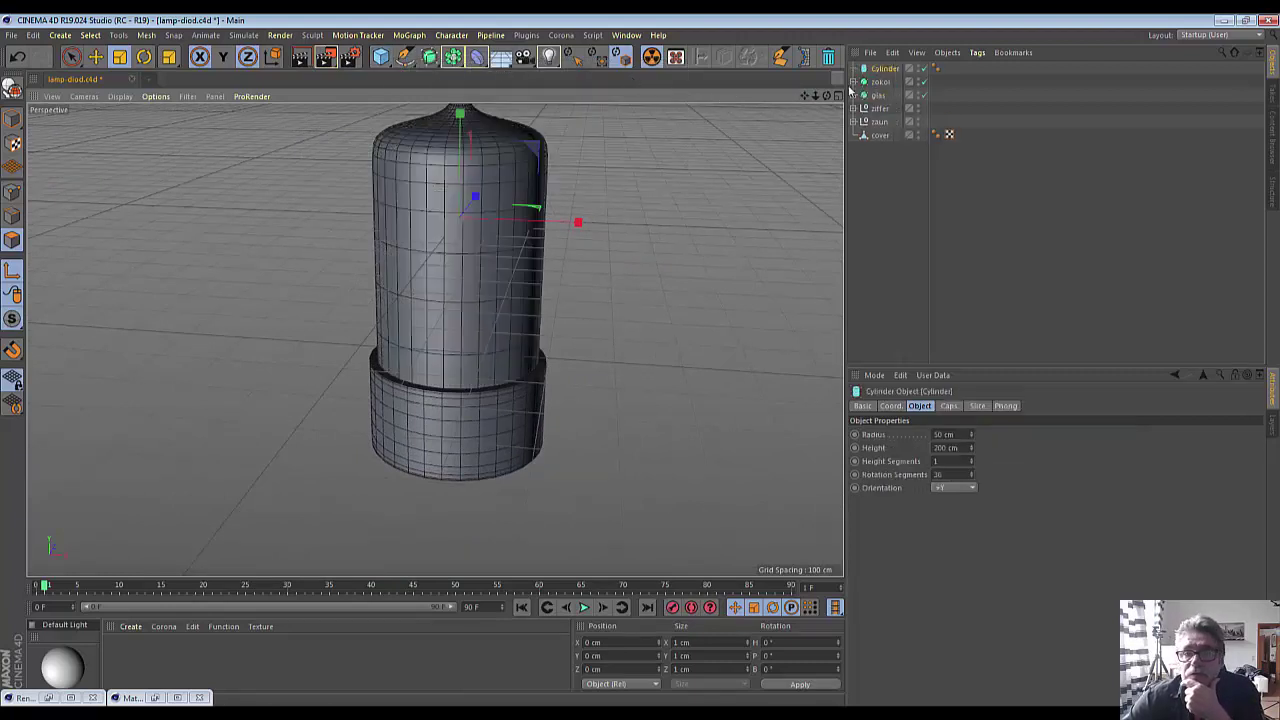
left_click(879, 82)
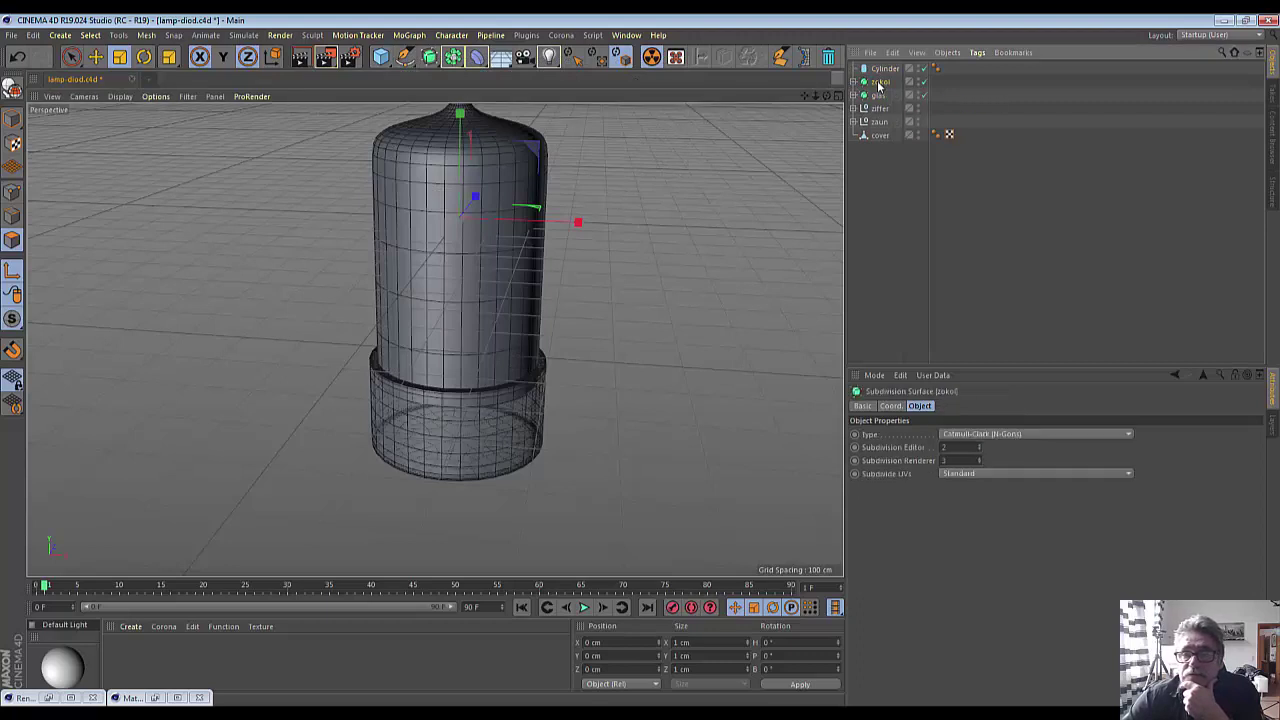
left_click(919, 81)
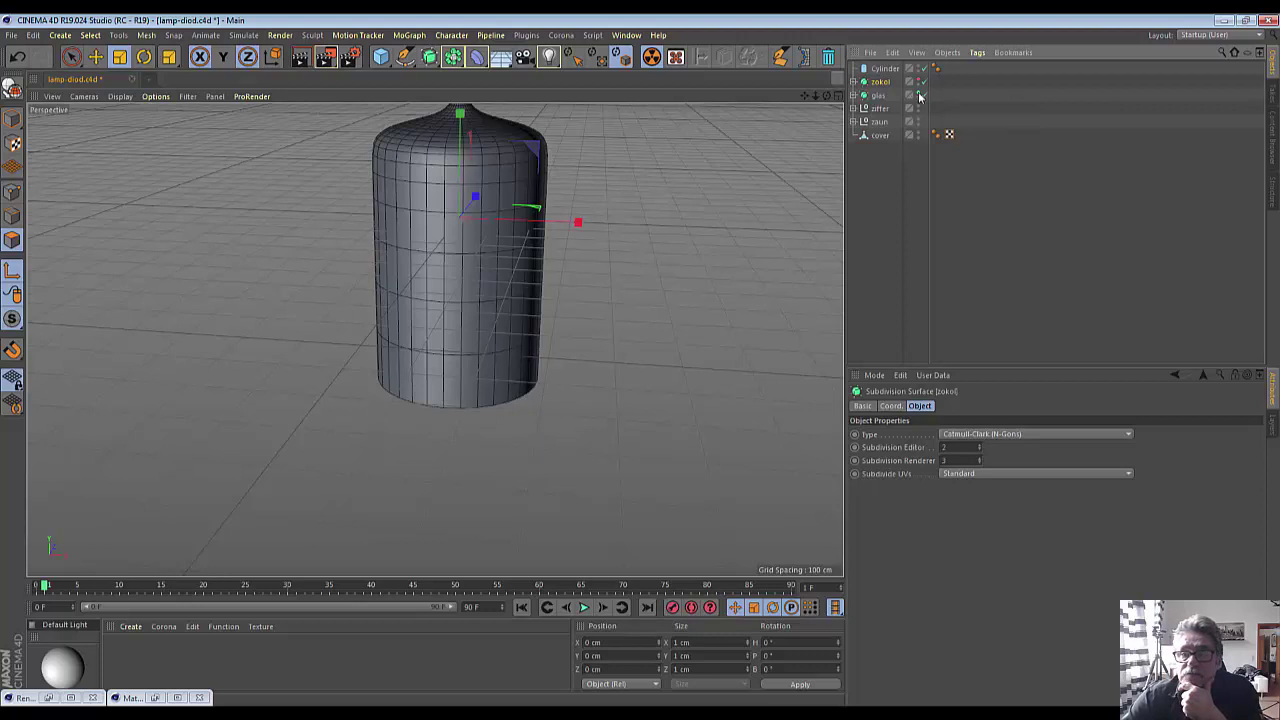
left_click(919, 95)
left_click(919, 95)
left_click(919, 95)
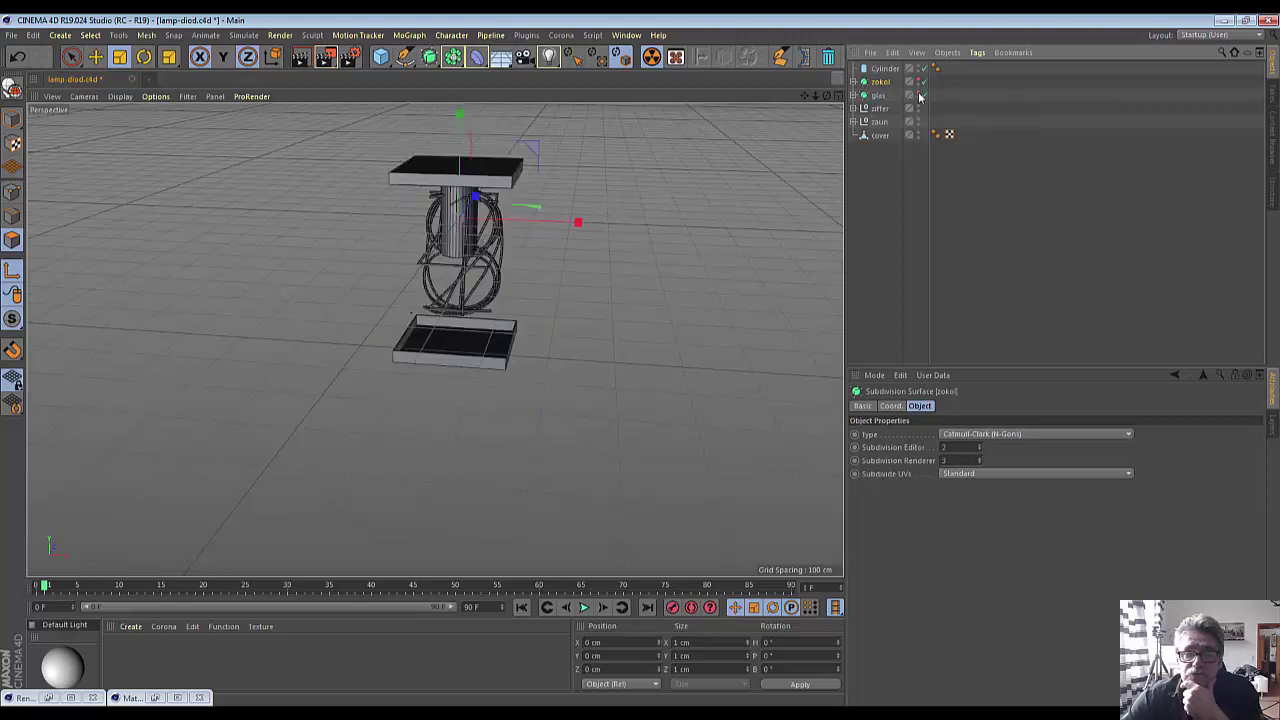
- Move the new cylinder down on Y to sit below the lamp's bottom plate
left_click_drag(607, 322, 502, 238, "alt")
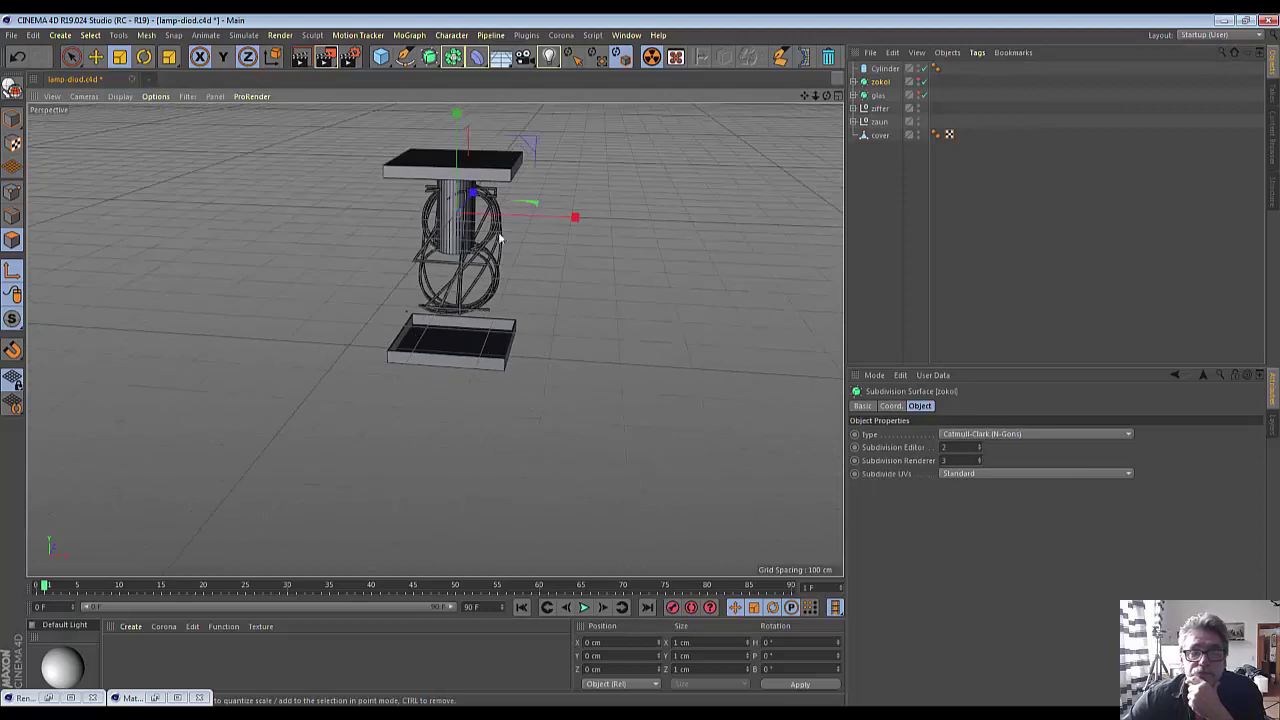
left_click(95, 57)
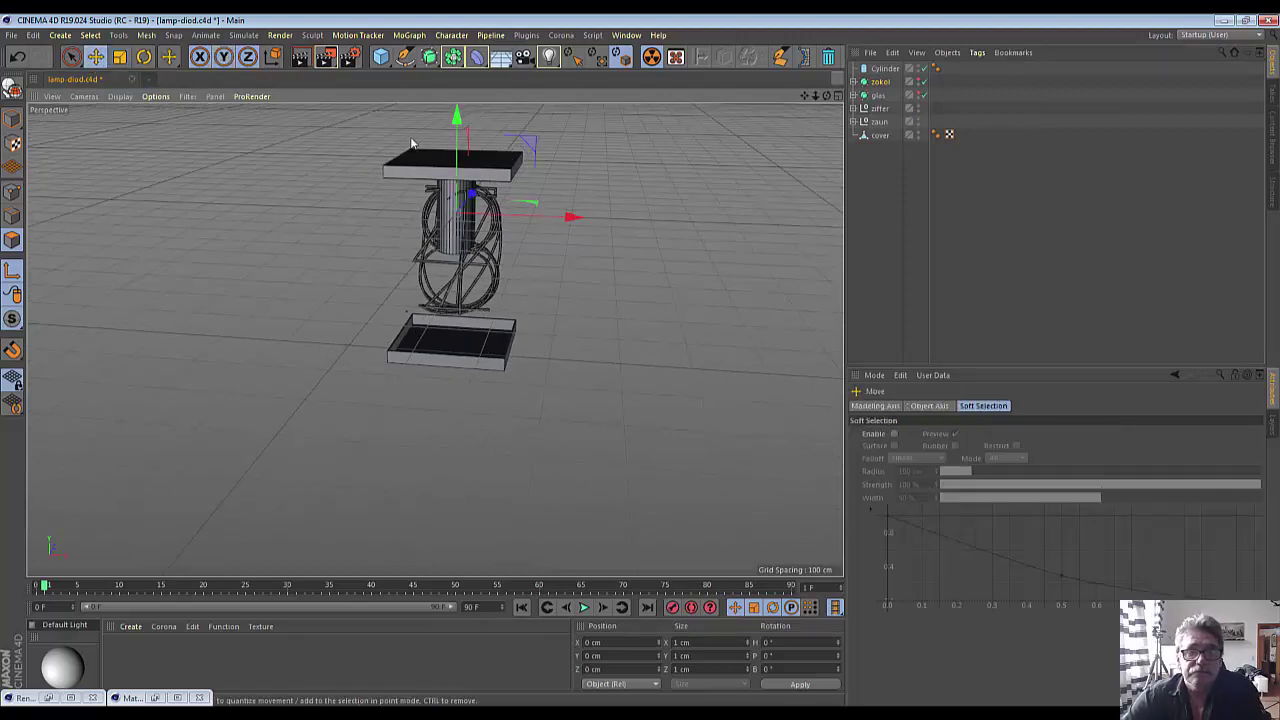
left_click_drag(453, 122, 455, 124)
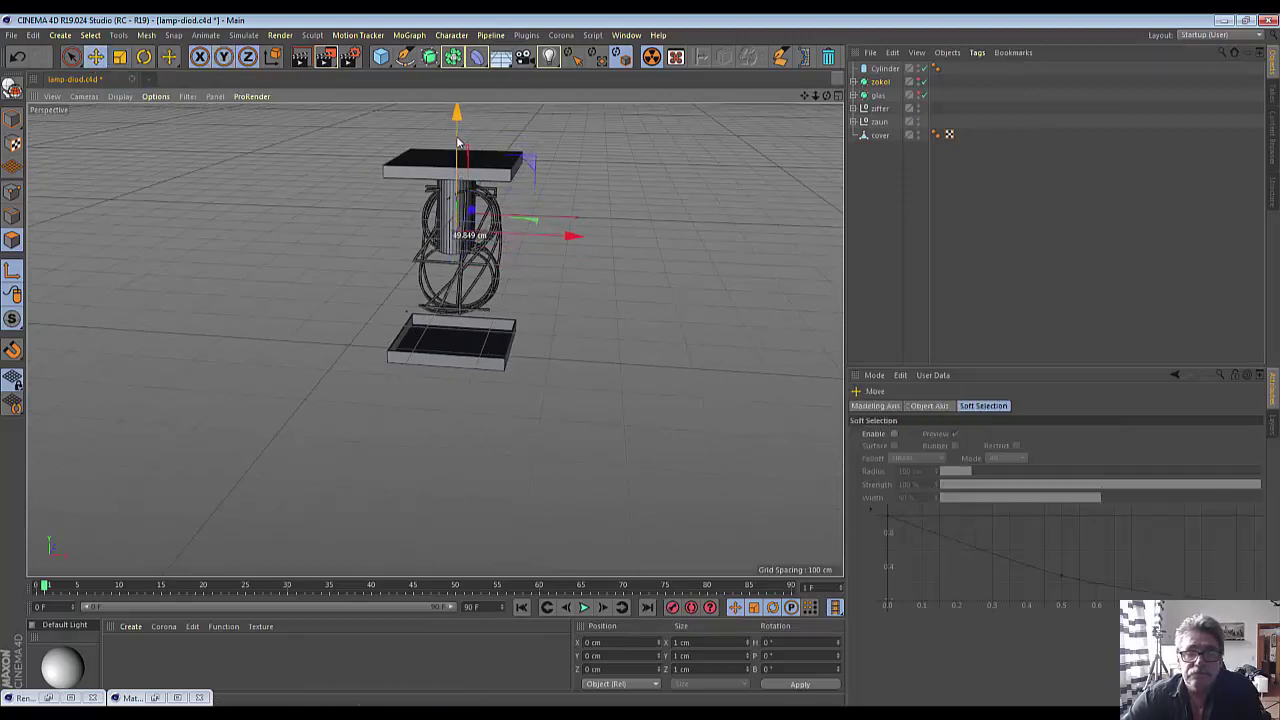
left_click(884, 68)
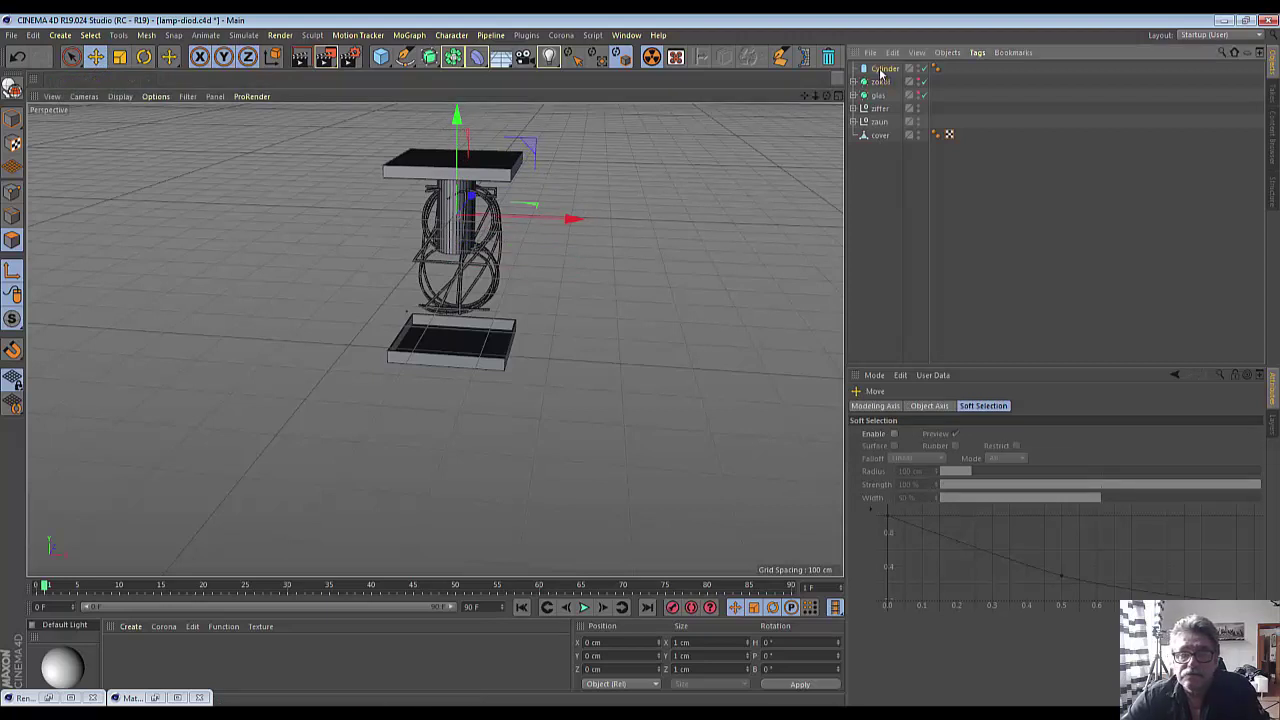
left_click_drag(463, 140, 467, 270)
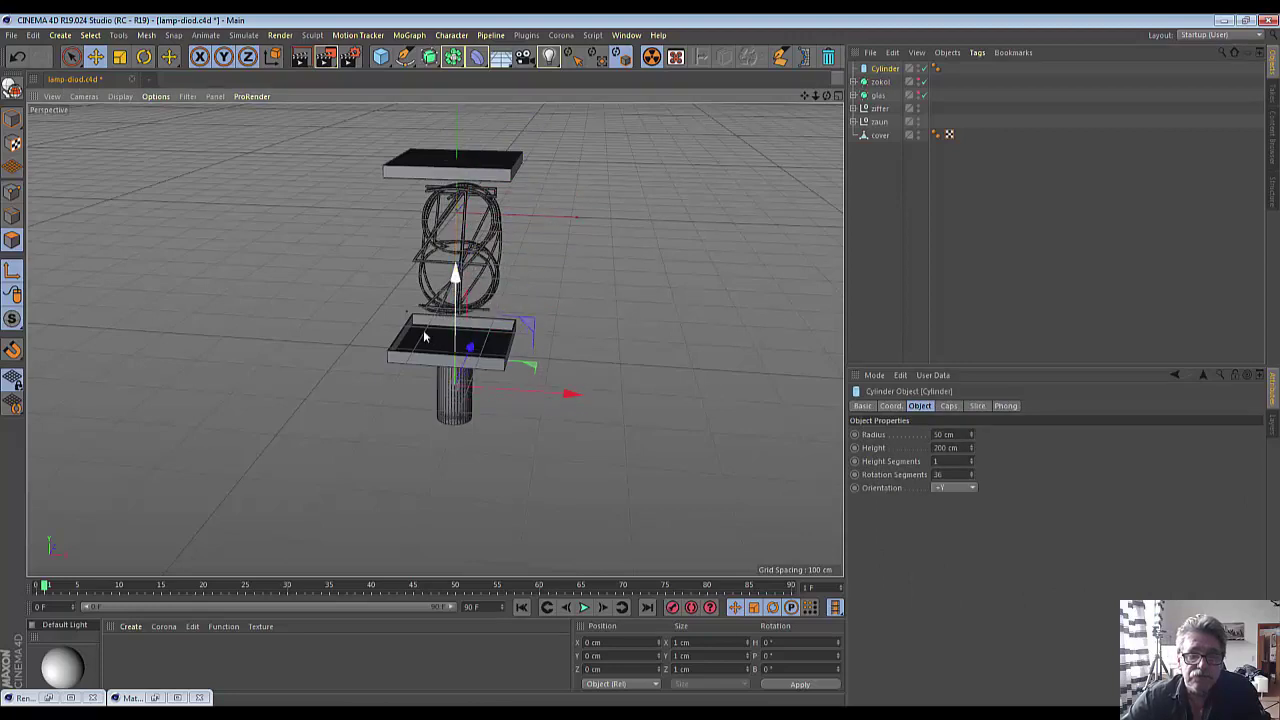
left_click_drag(467, 270, 467, 370)
scroll(373, 385, "up", 3)
scroll(373, 385, "down", 3)
scroll(322, 370, "up", 3)
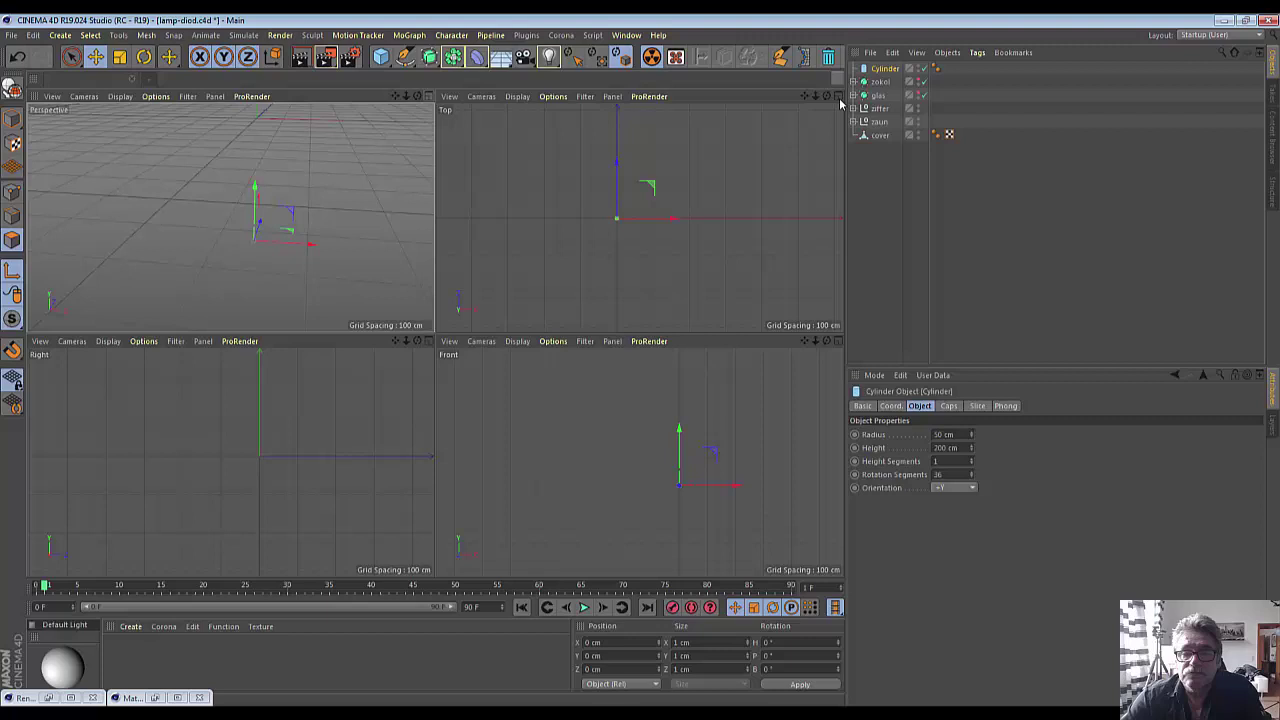
- Maximise the Front view, raise the cylinder to the bottom plate and widen its radius
left_click(837, 96)
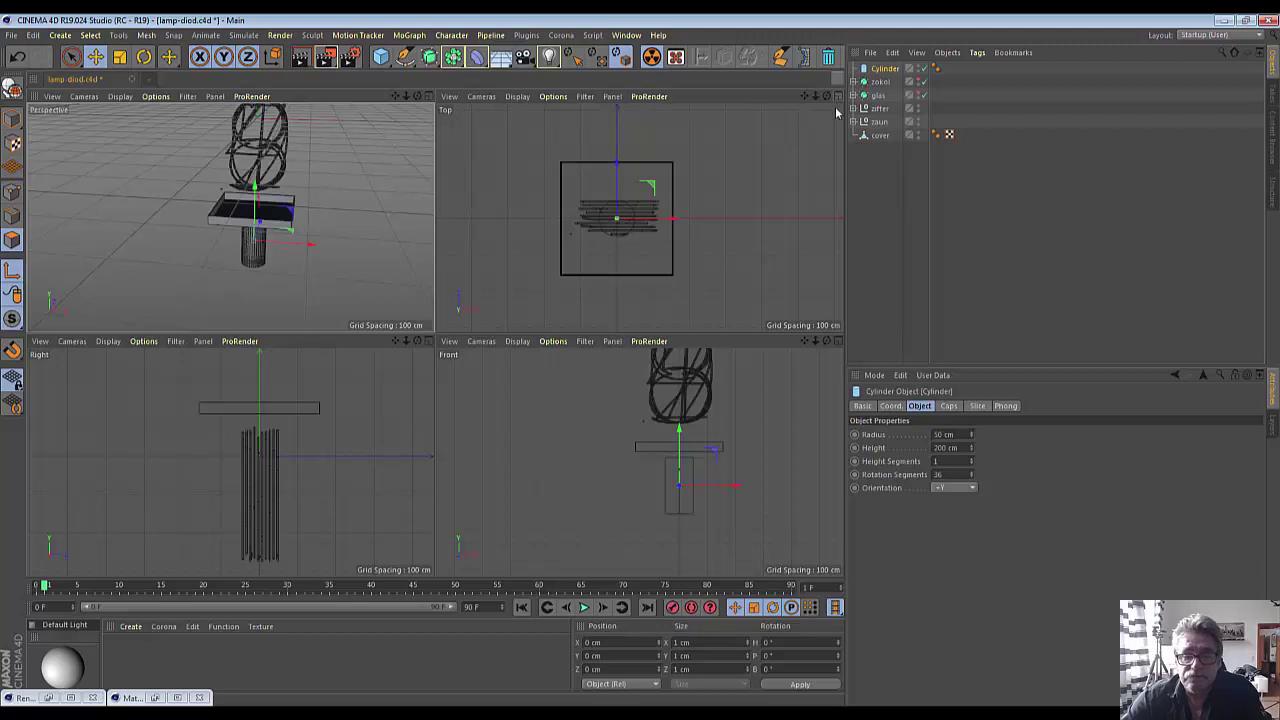
left_click(837, 341)
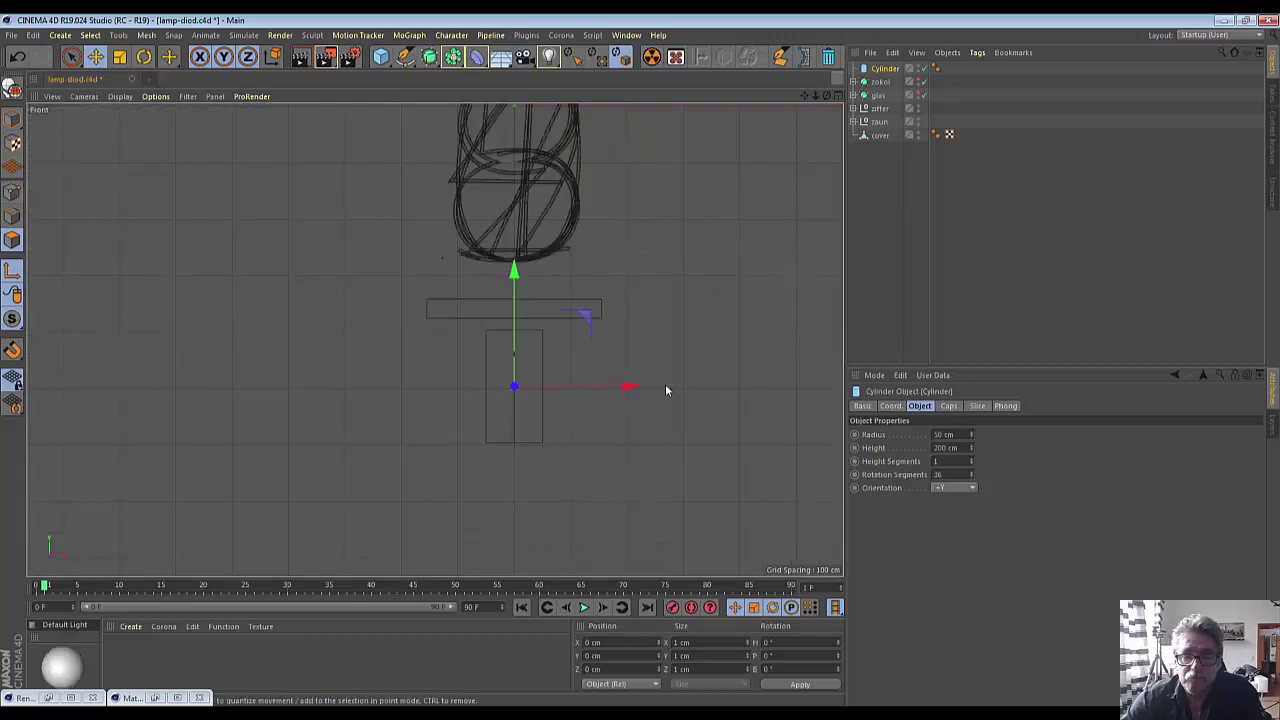
left_click_drag(513, 271, 513, 264)
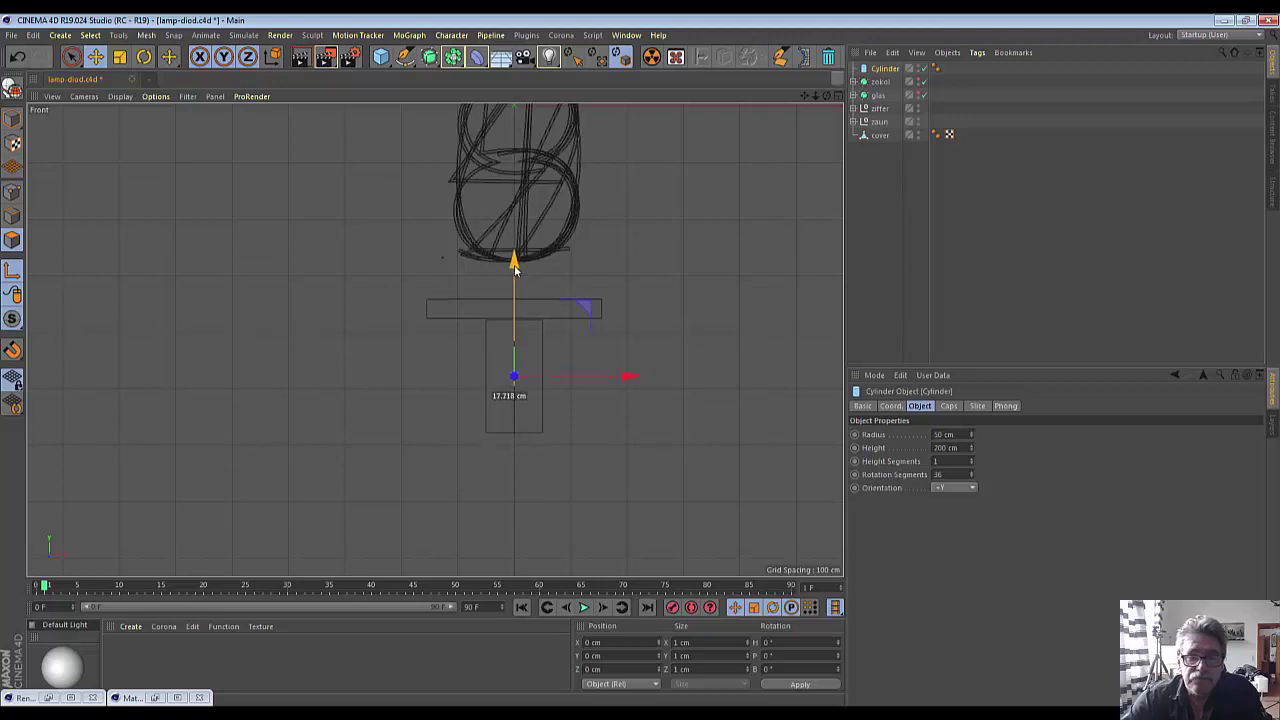
left_click_drag(513, 264, 515, 262)
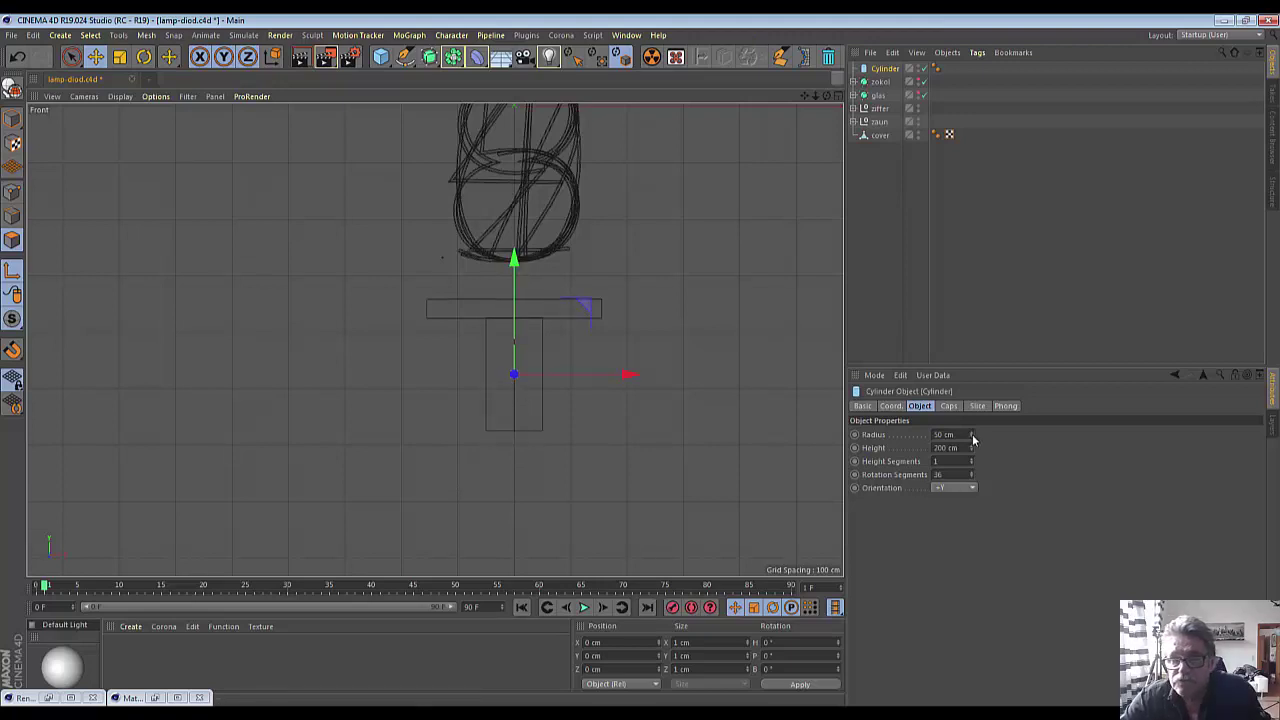
left_click_drag(972, 434, 1010, 434)
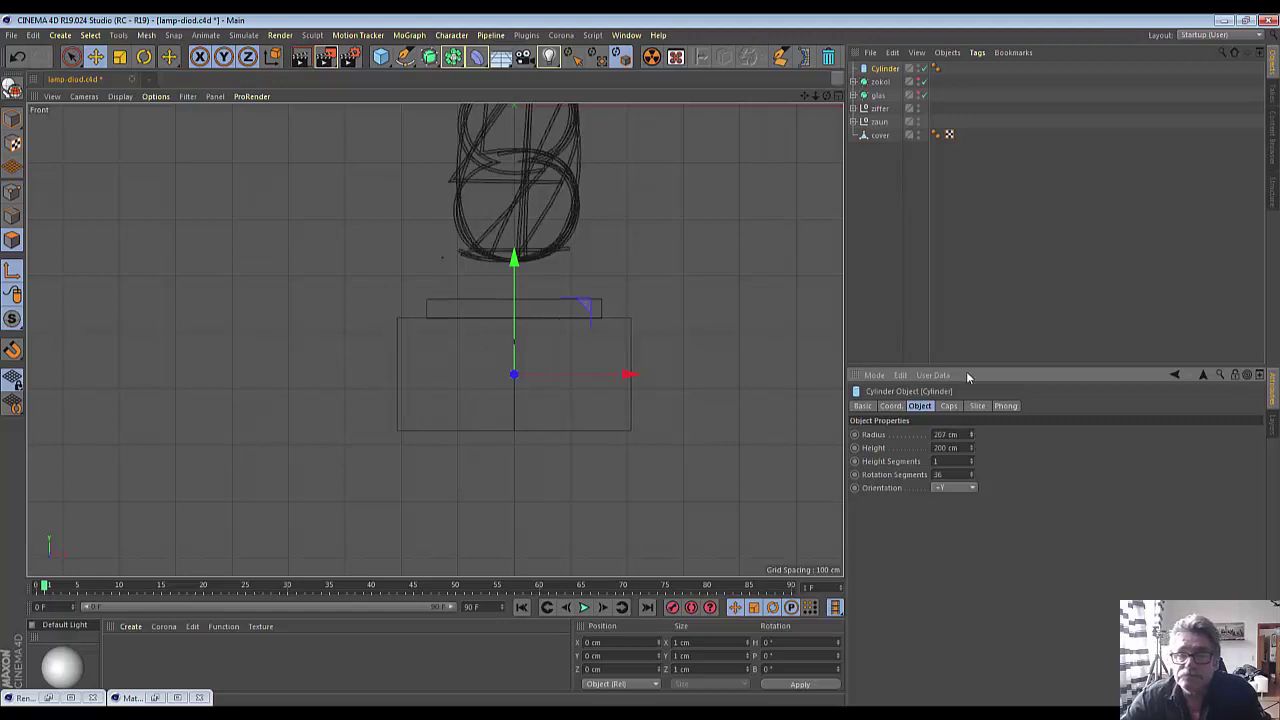
- Show zokol and glas again and resize the cylinder into a thin disc, 231 cm radius, 5 cm high
left_click(921, 84)
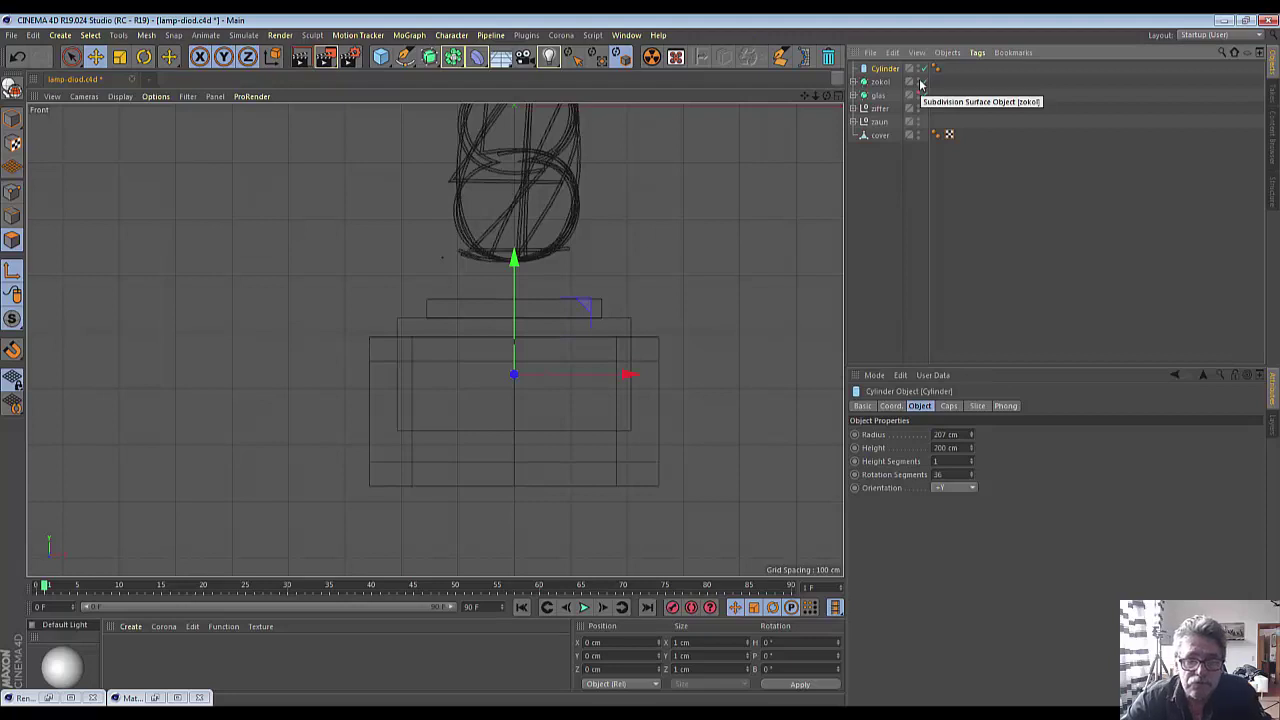
left_click(921, 95)
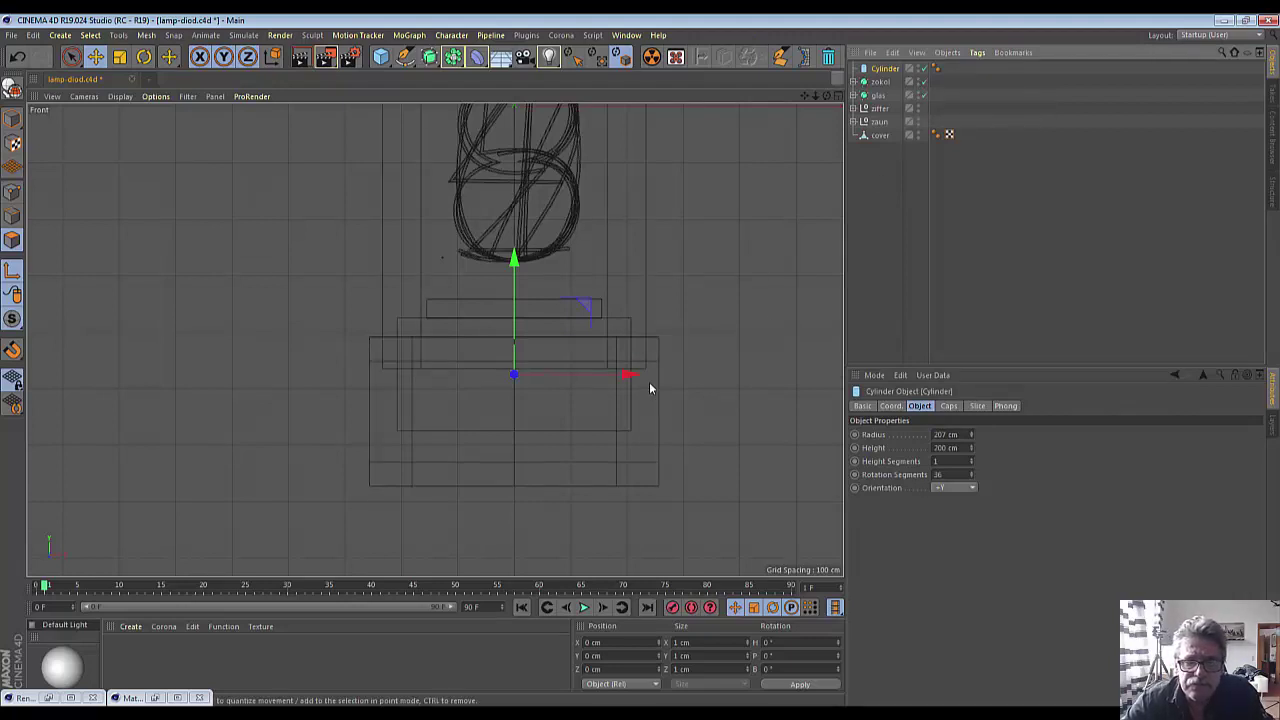
left_click_drag(514, 262, 514, 206)
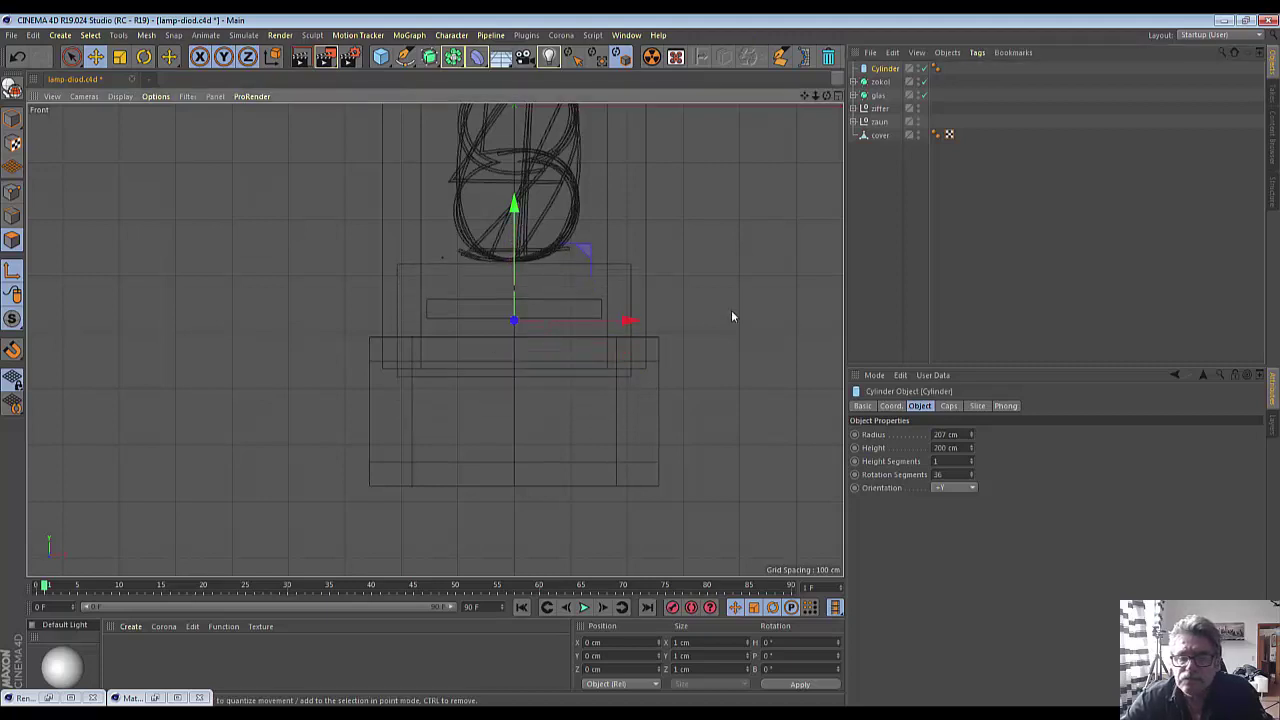
left_click_drag(970, 437, 970, 437)
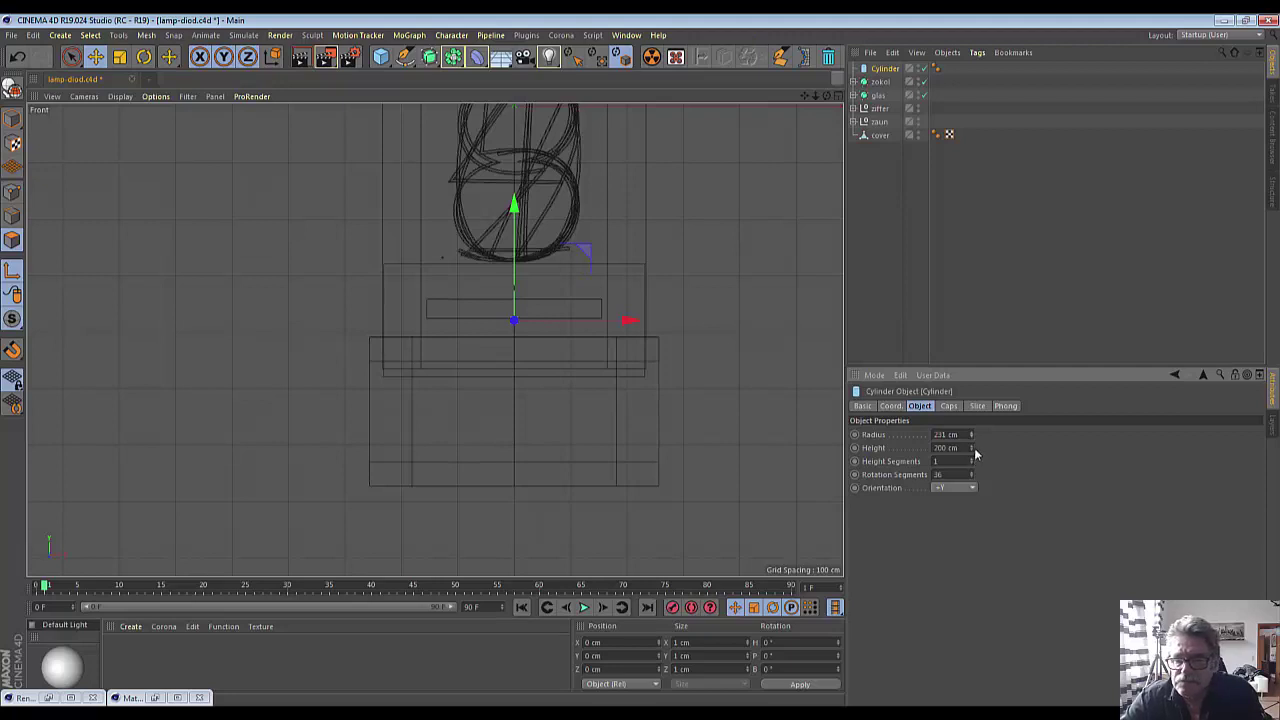
left_click_drag(970, 448, 970, 448)
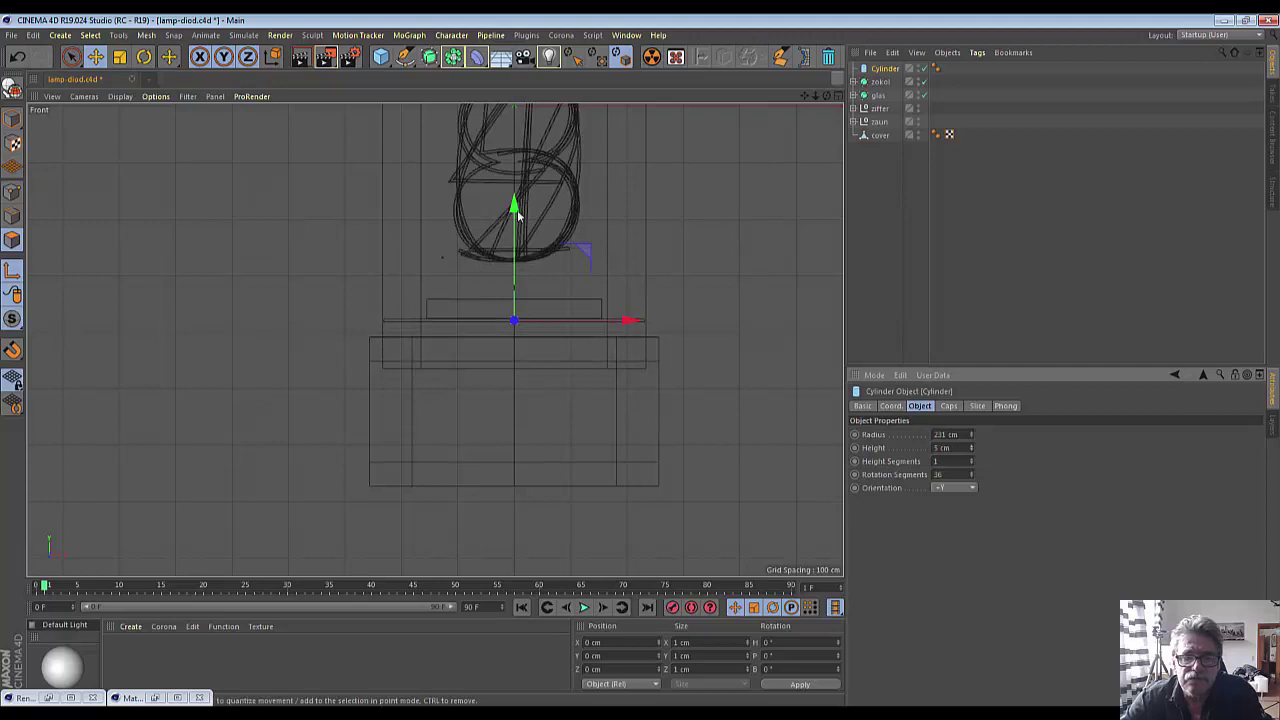
left_click_drag(517, 210, 534, 210)
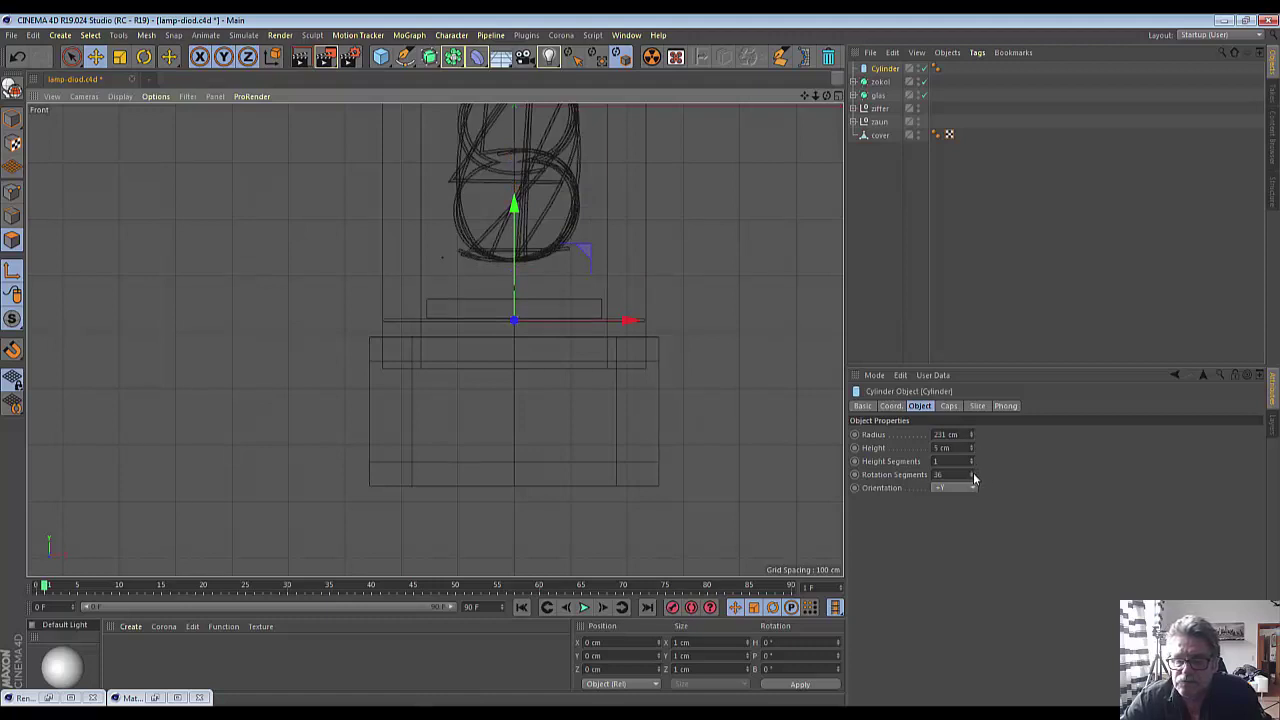
- Increase the disc's rotation segments and return to the four-view layout
left_click_drag(972, 478, 972, 482)
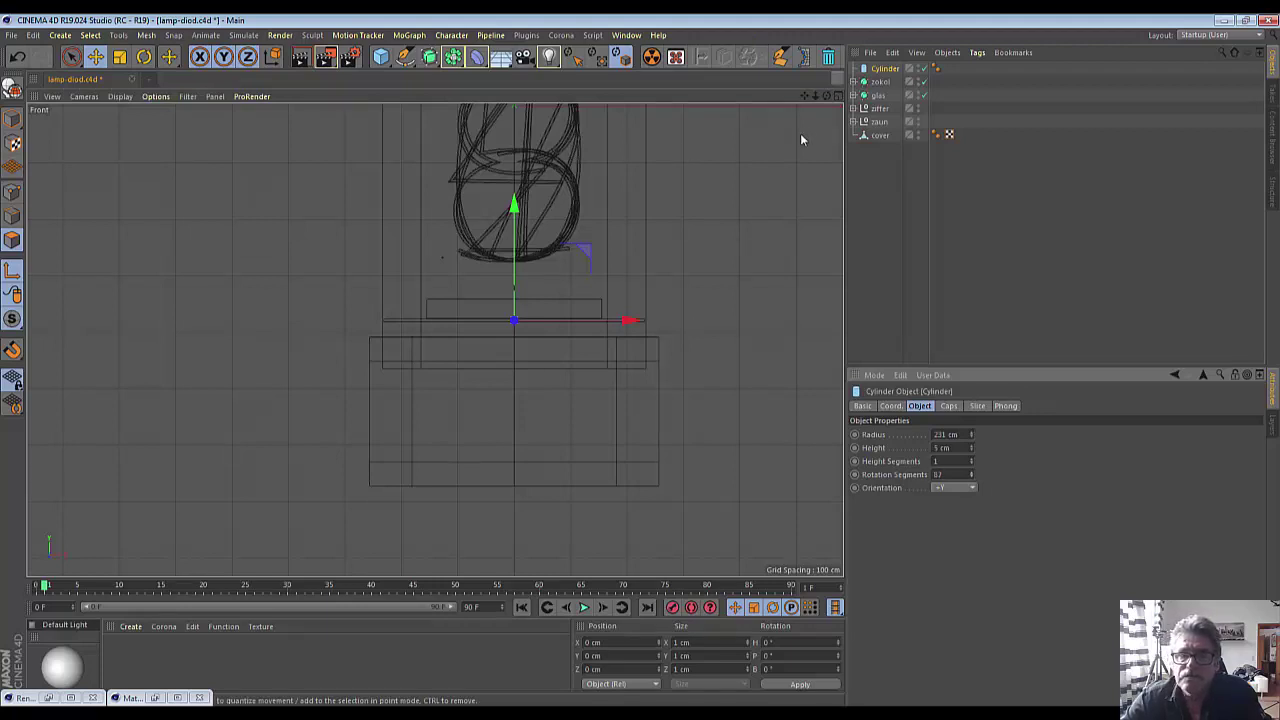
left_click(826, 97)
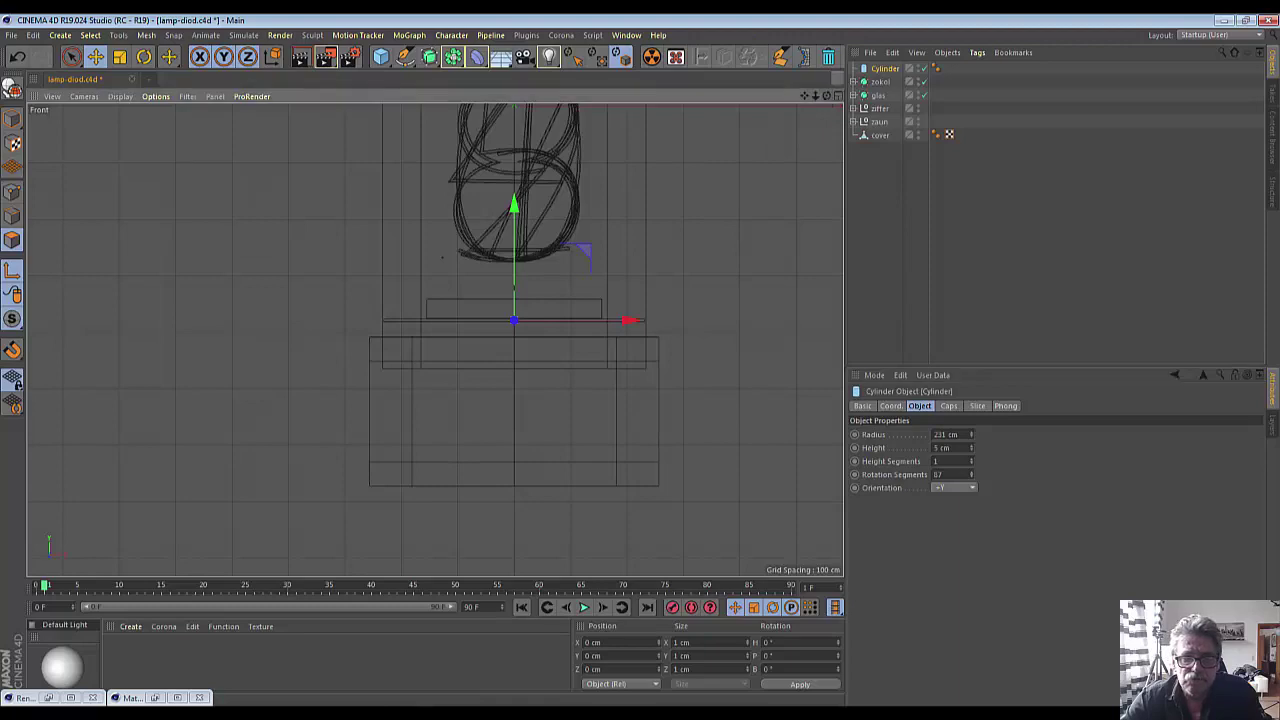
left_click(836, 97)
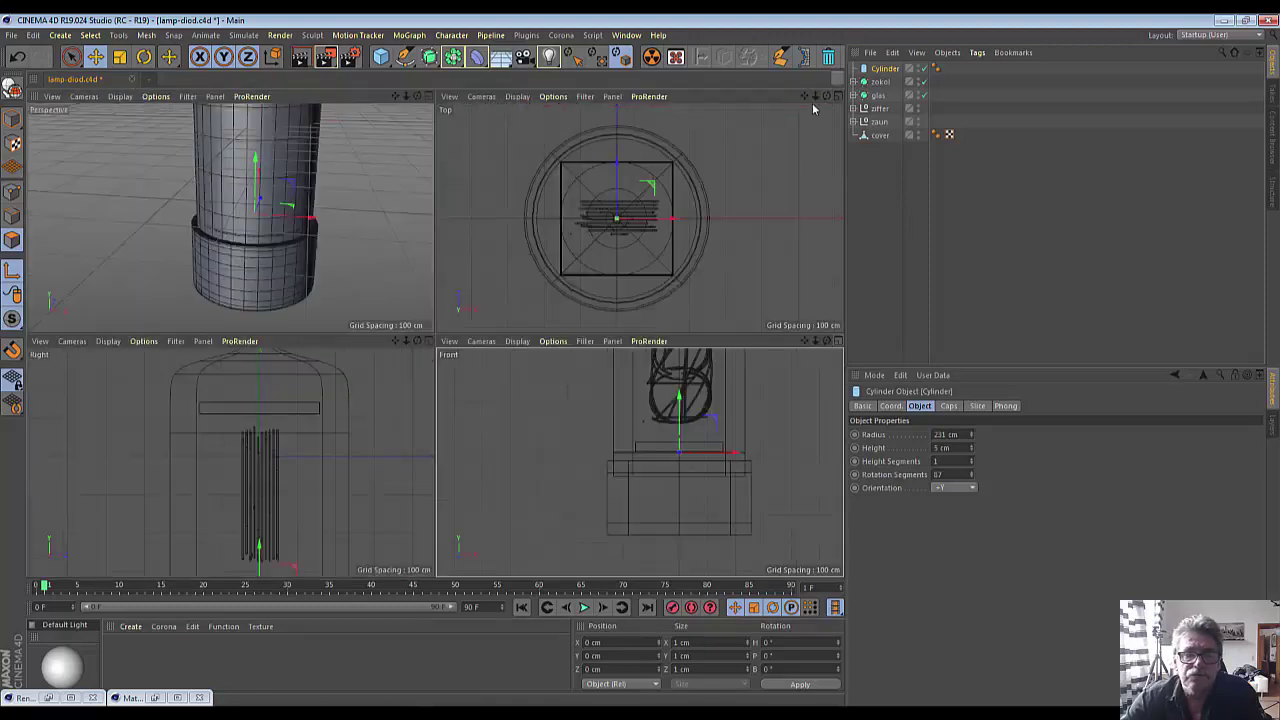
- Set the disc radius to 230 cm in the Perspective view, then maximise the Front view
left_click(429, 96)
scroll(549, 408, "up", 1)
scroll(549, 408, "up", 2)
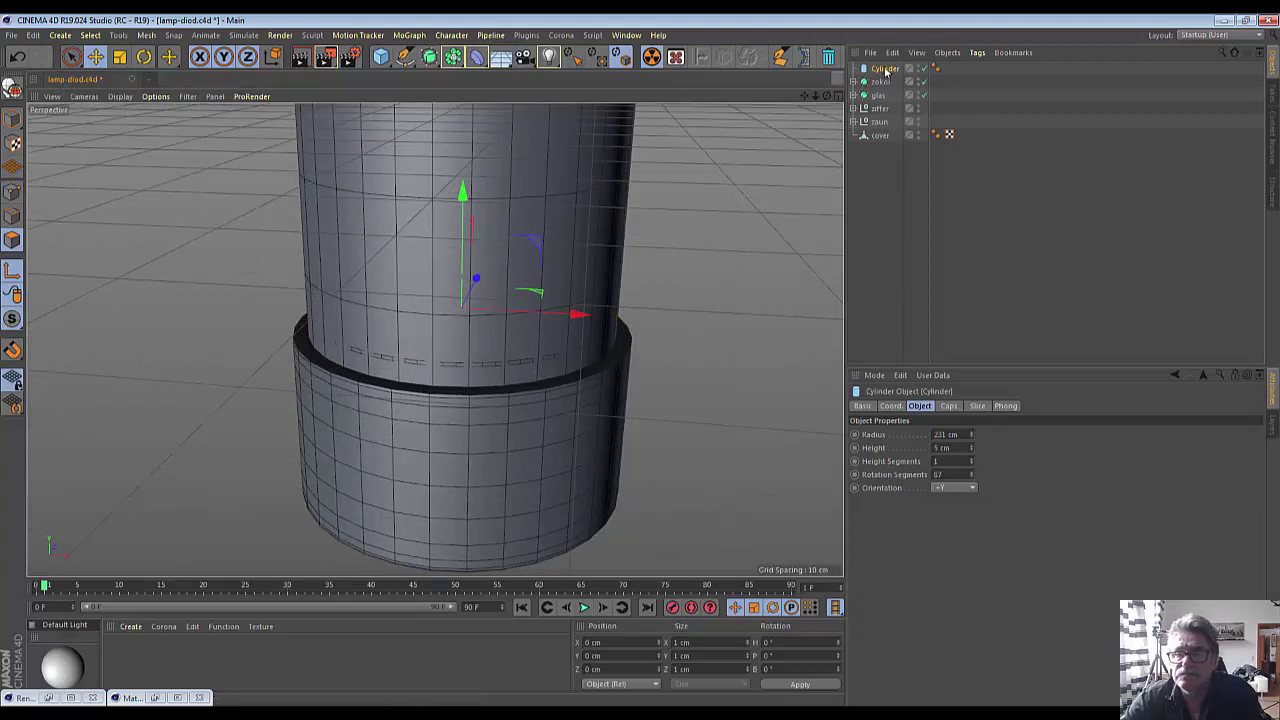
left_click(973, 435)
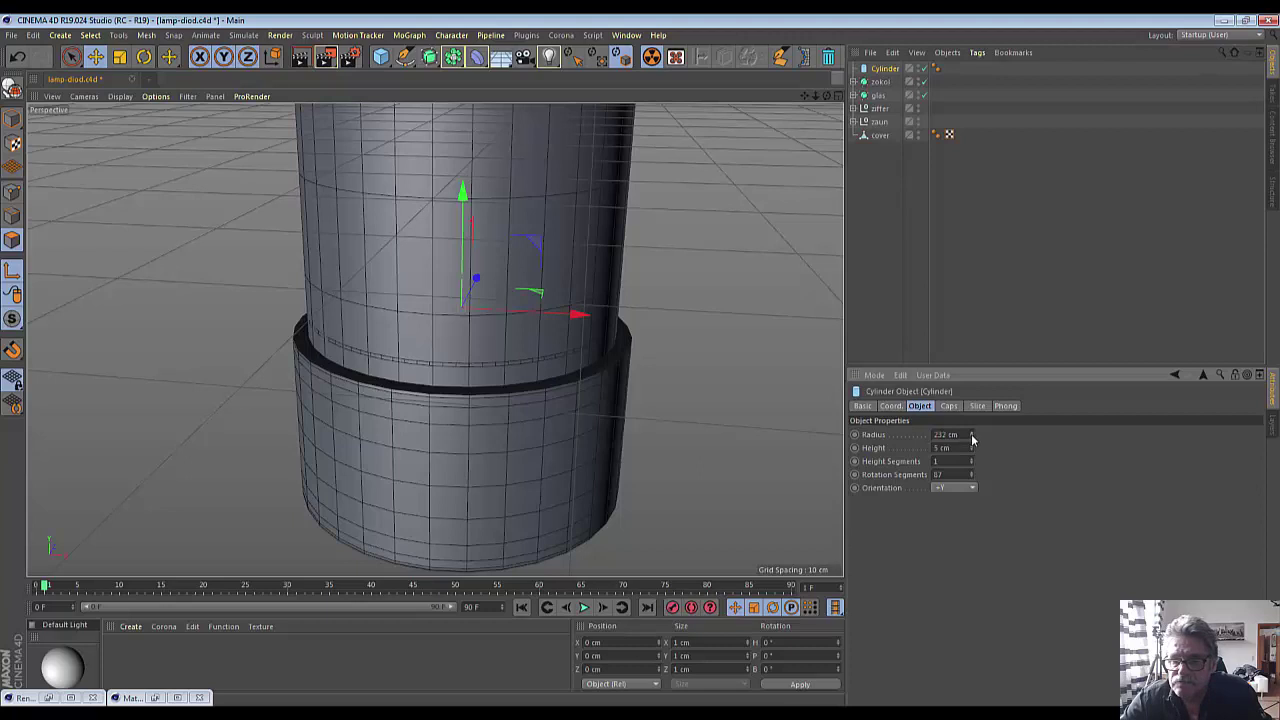
left_click(972, 437)
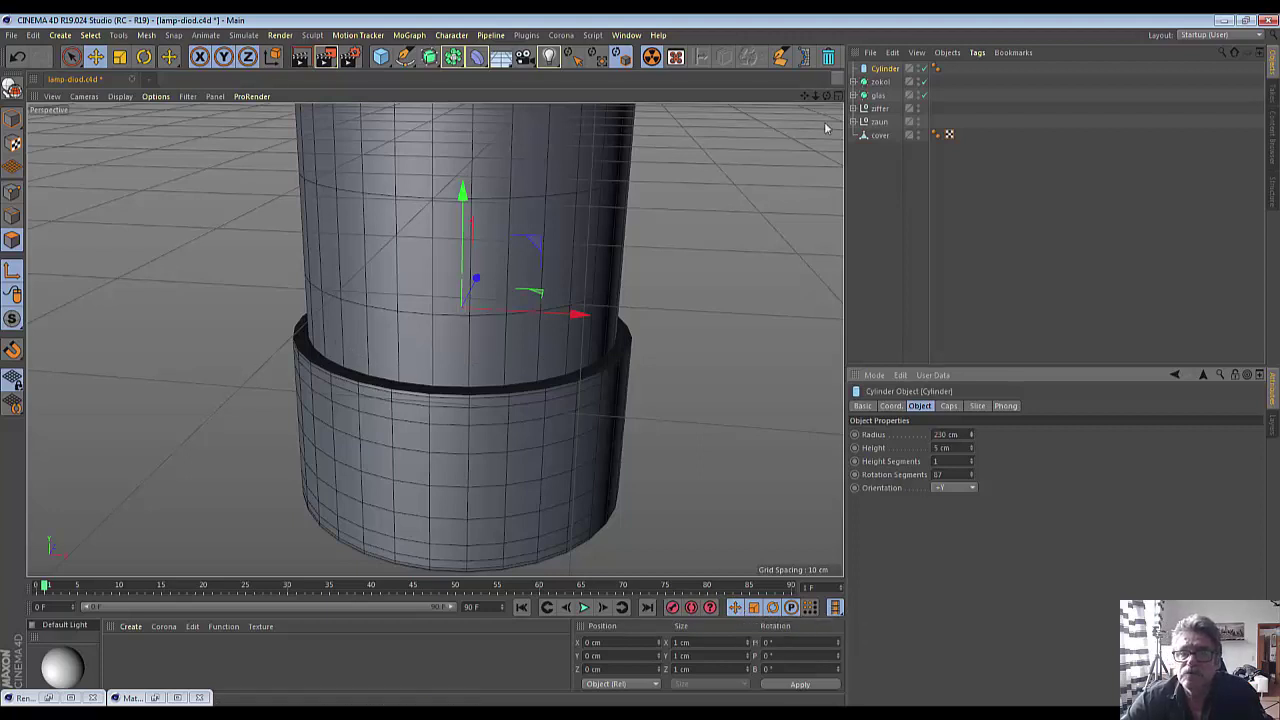
left_click(839, 98)
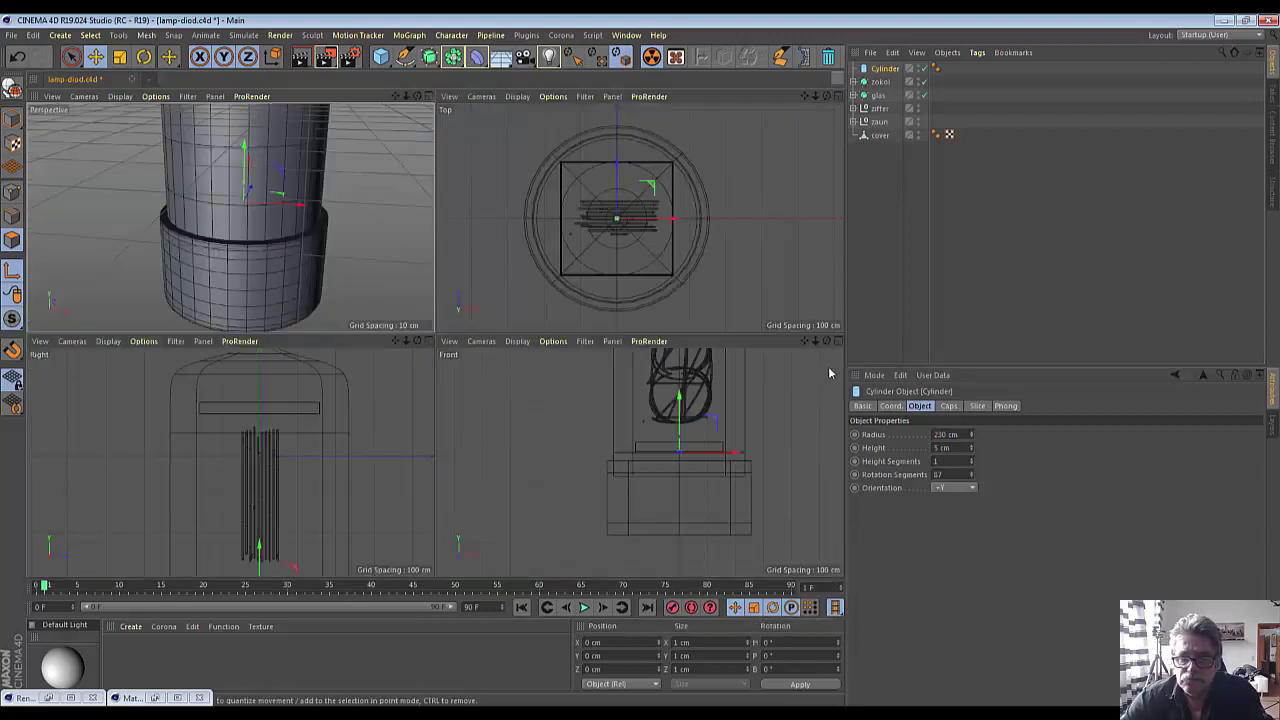
left_click(838, 342)
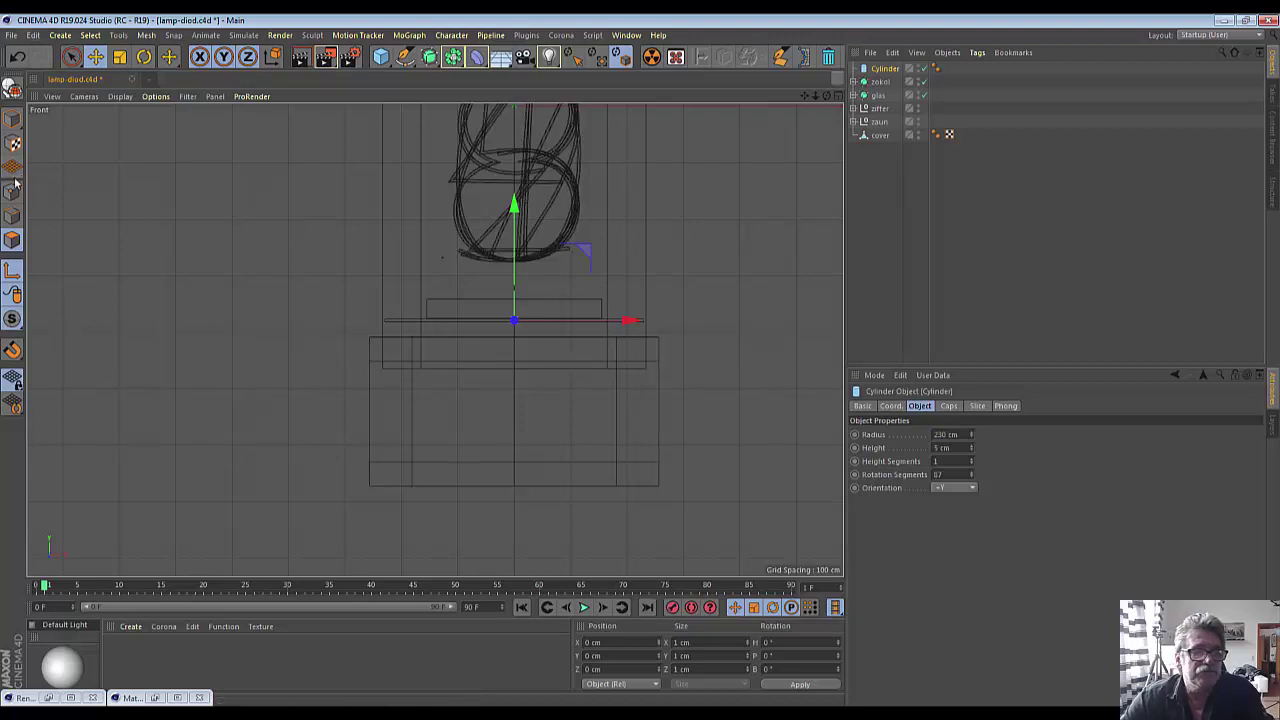
- Draw a gently curved two-point Bezier spline from the base bottom up to under the cap, and select it
left_click(405, 57)
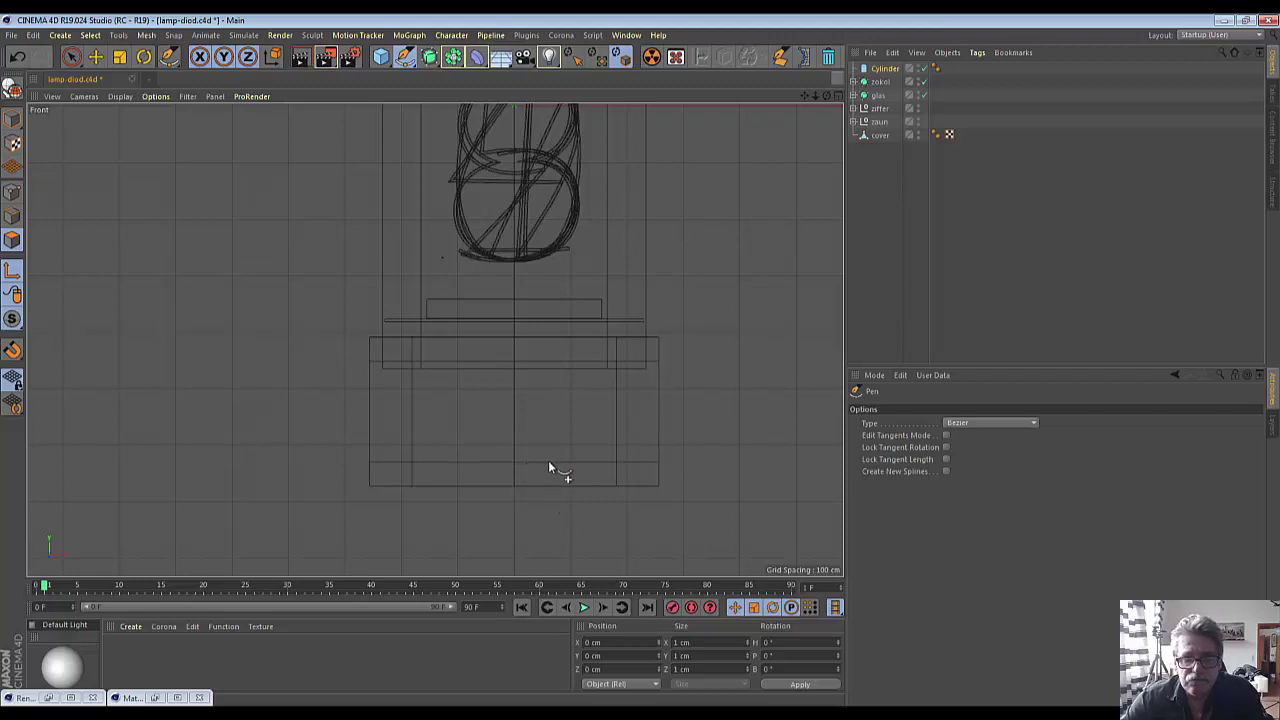
left_click(548, 462)
left_click_drag(561, 398, 558, 377)
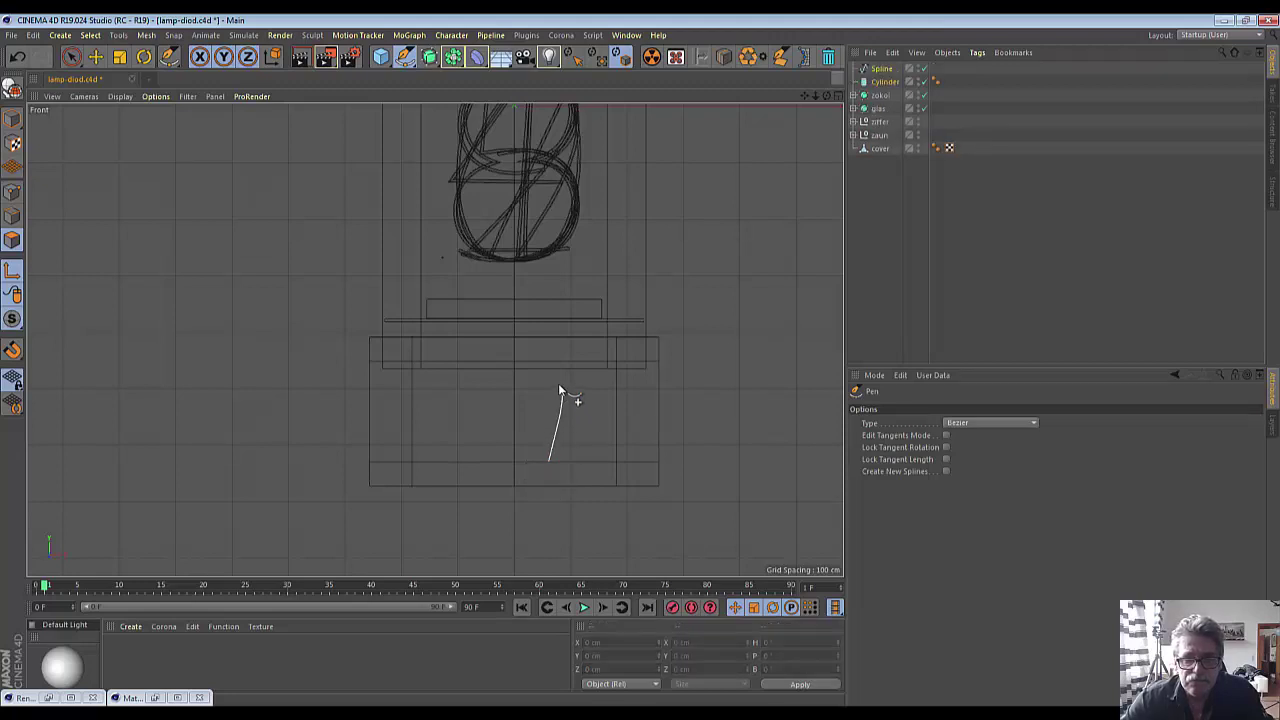
left_click(523, 341)
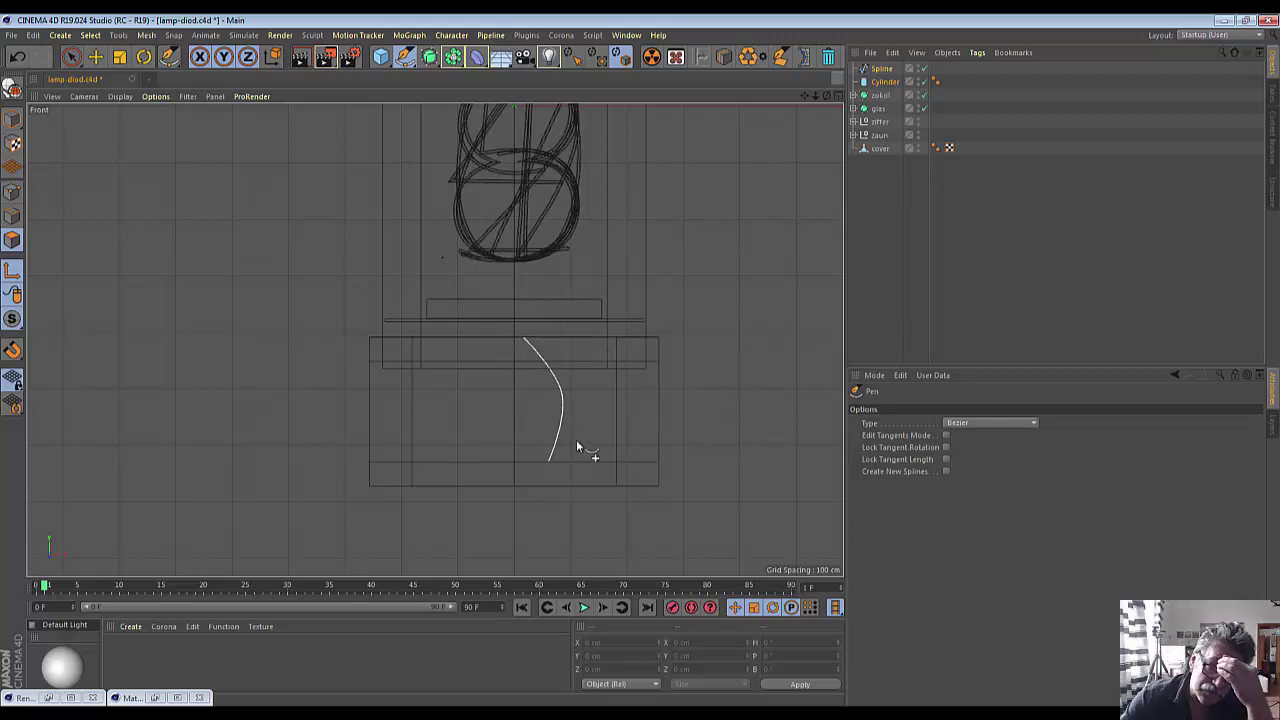
left_click(71, 56)
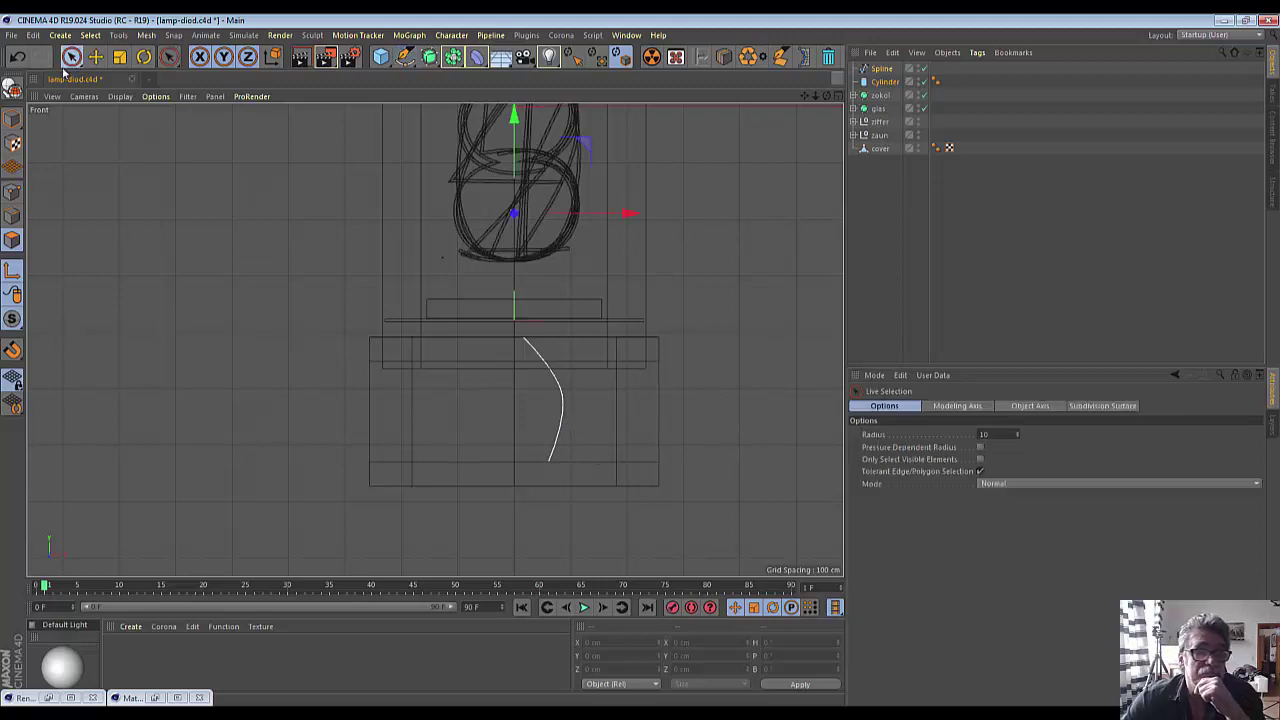
left_click(880, 69)
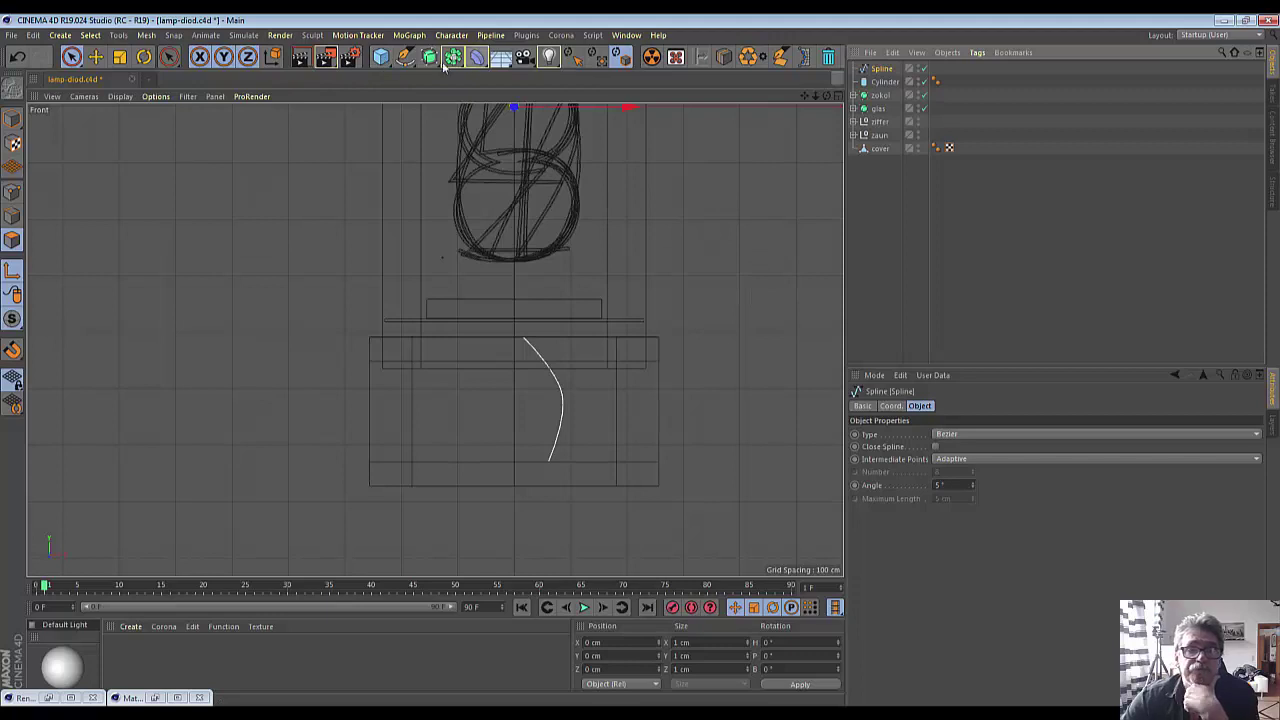
left_click(406, 58)
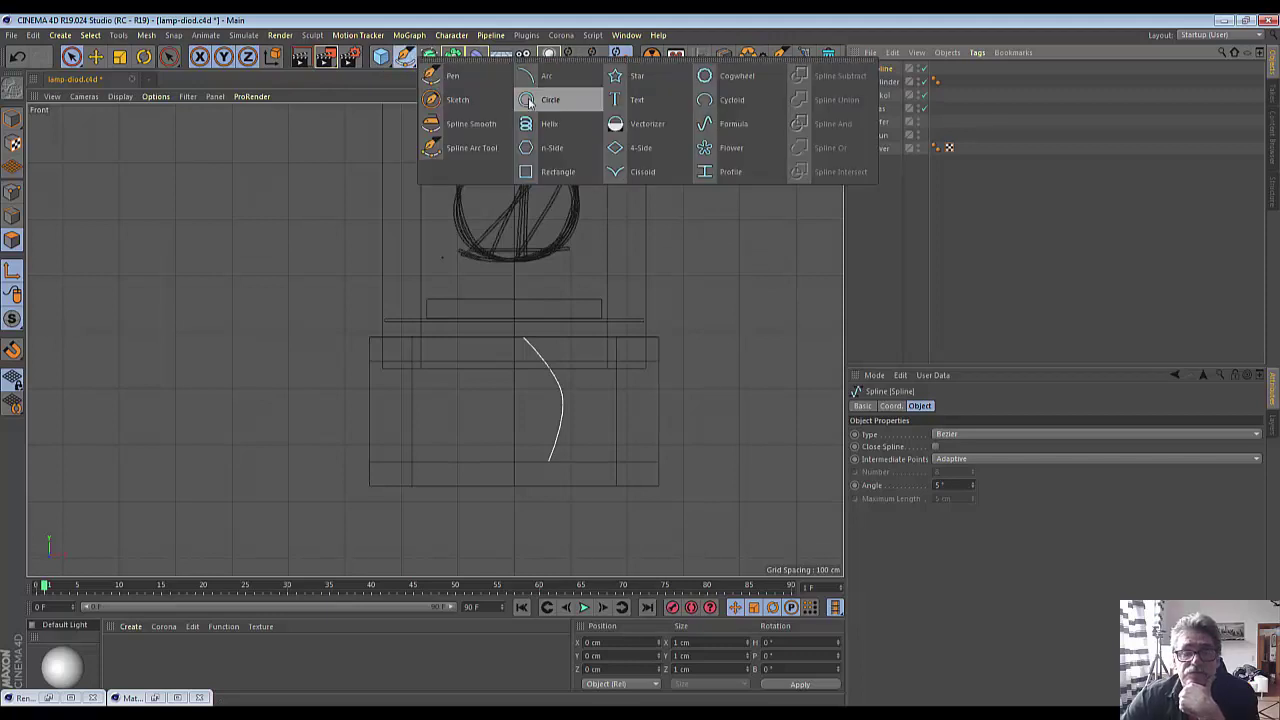
- Add a Circle spline with a 13 cm radius and move it down to the spline's lower end
left_click(532, 100)
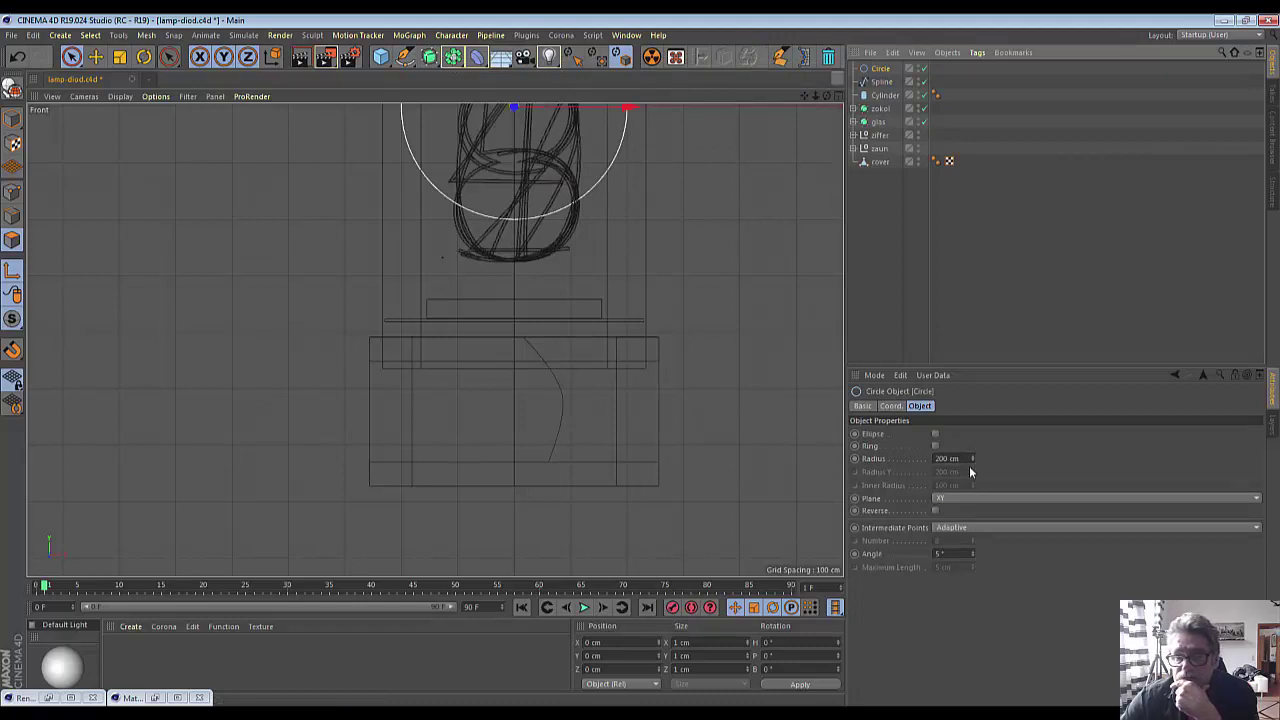
left_click_drag(972, 460, 972, 540)
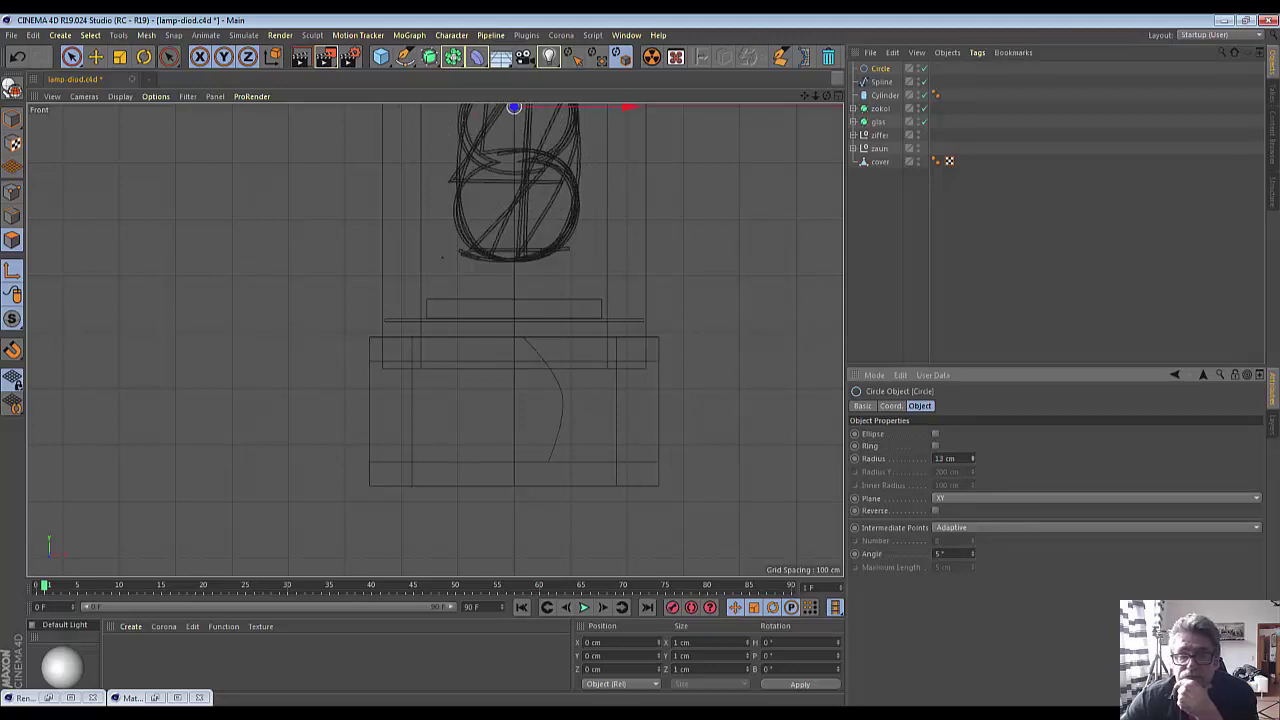
scroll(529, 166, "down", 2)
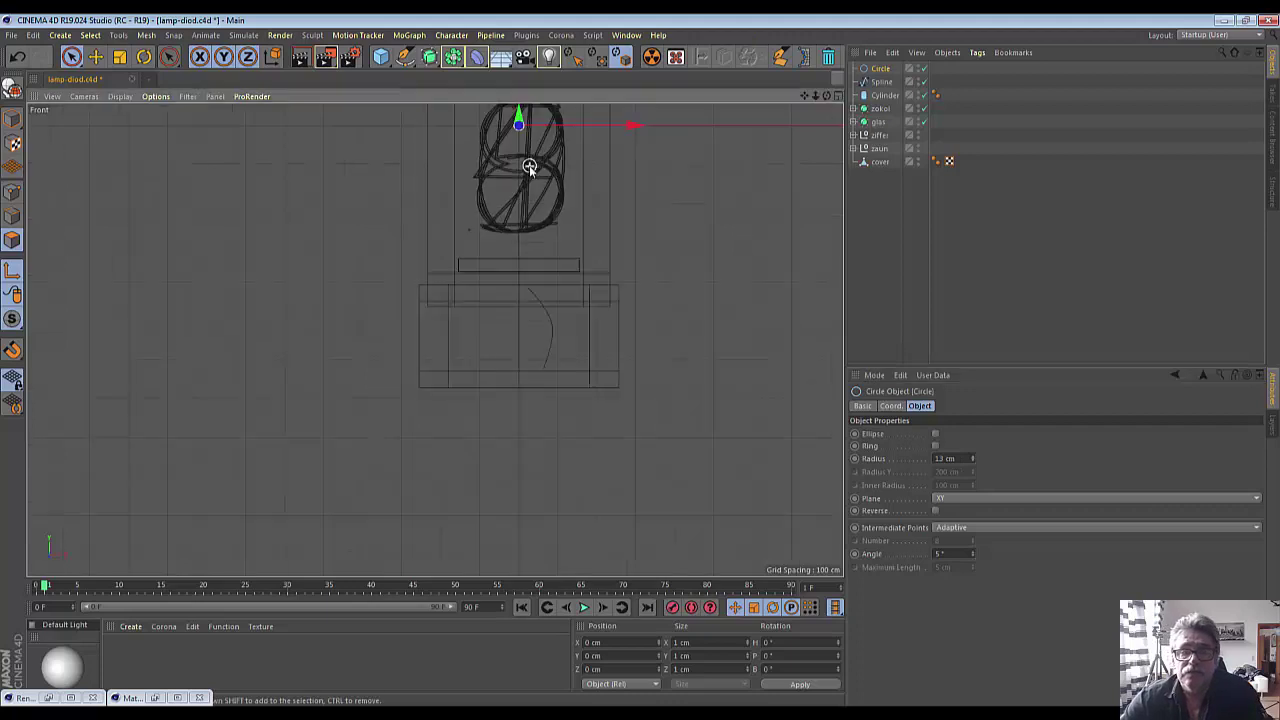
left_click_drag(522, 142, 492, 358)
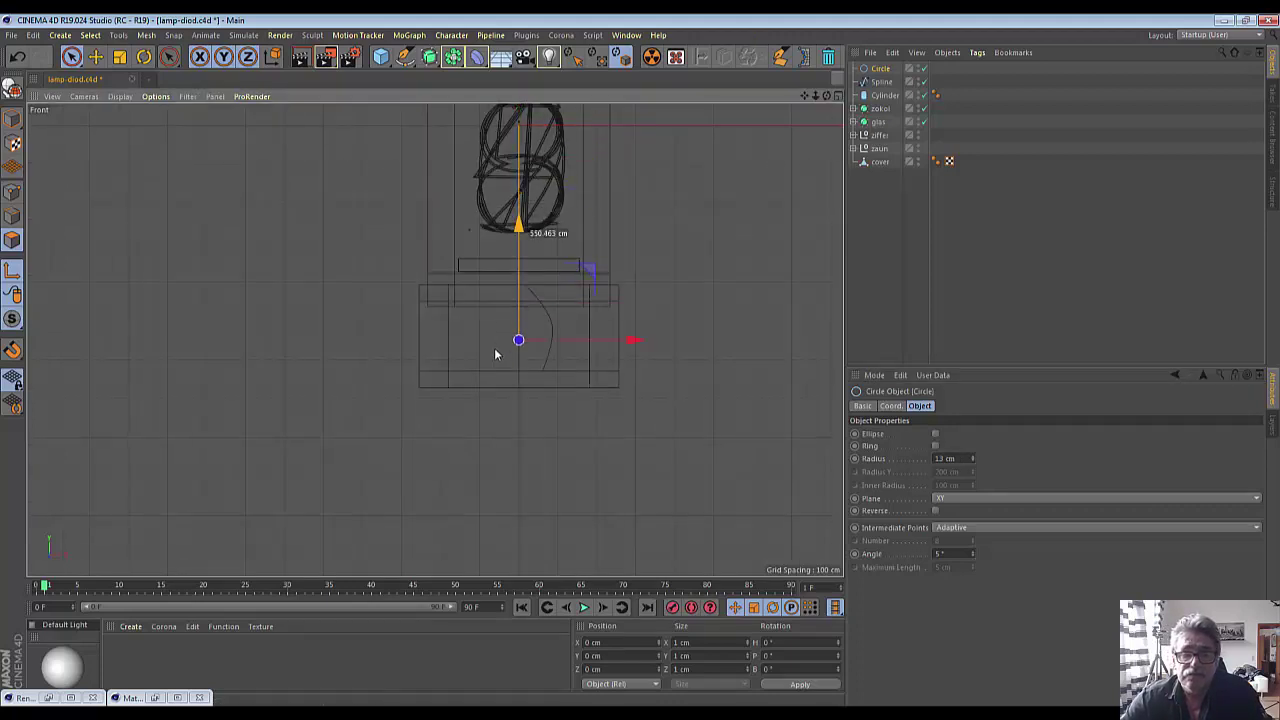
scroll(674, 337, "up", 3)
scroll(674, 337, "down", 2)
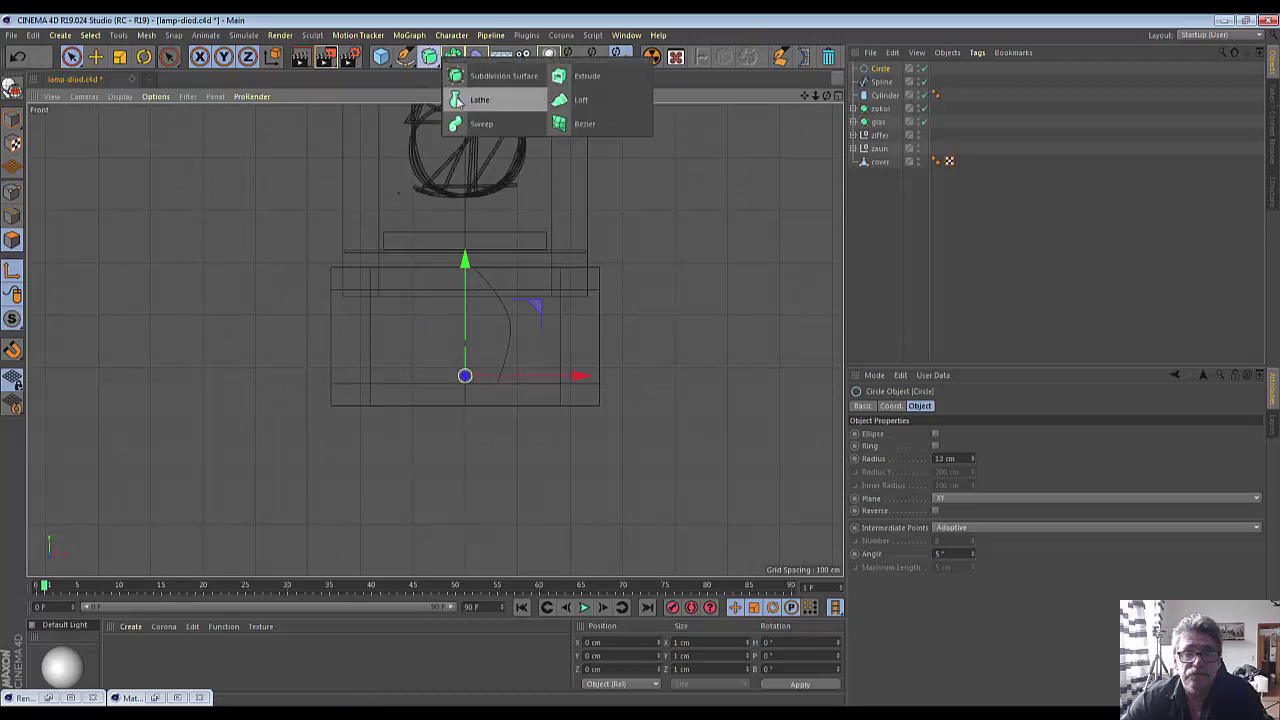
- Add a Sweep with Circle and Spline as its children, lower the circle profile, and select the Spline
left_click_drag(430, 62, 478, 122)
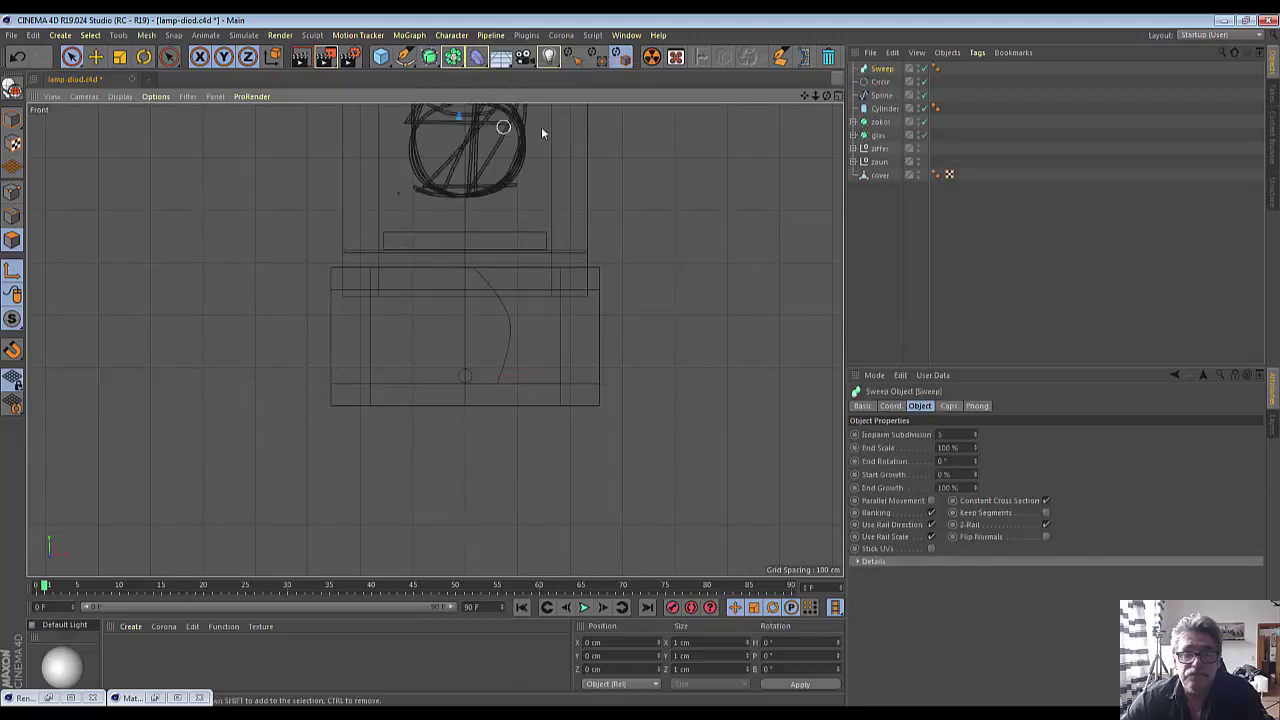
left_click(879, 83)
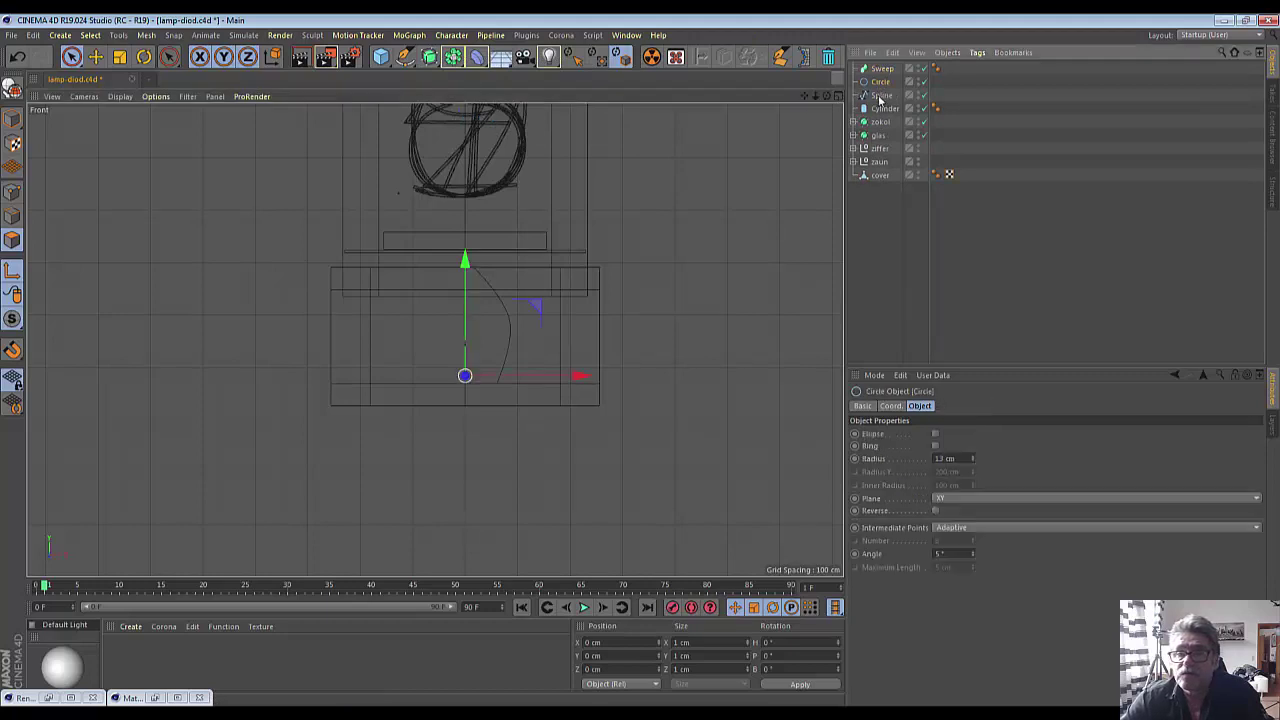
mouse_move(878, 89)
left_mouse_down()
mouse_move(880, 68)
mouse_move(884, 78)
left_mouse_up()
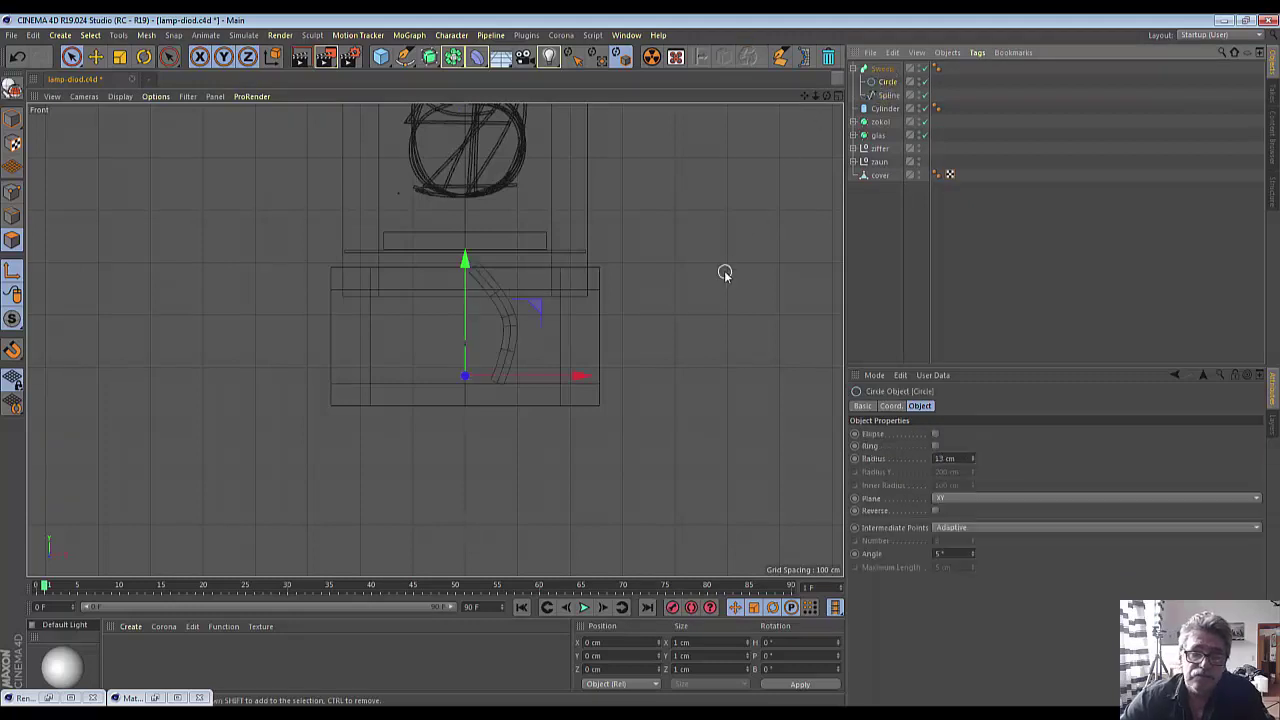
scroll(722, 275, "up", 2)
scroll(712, 276, "down", 2)
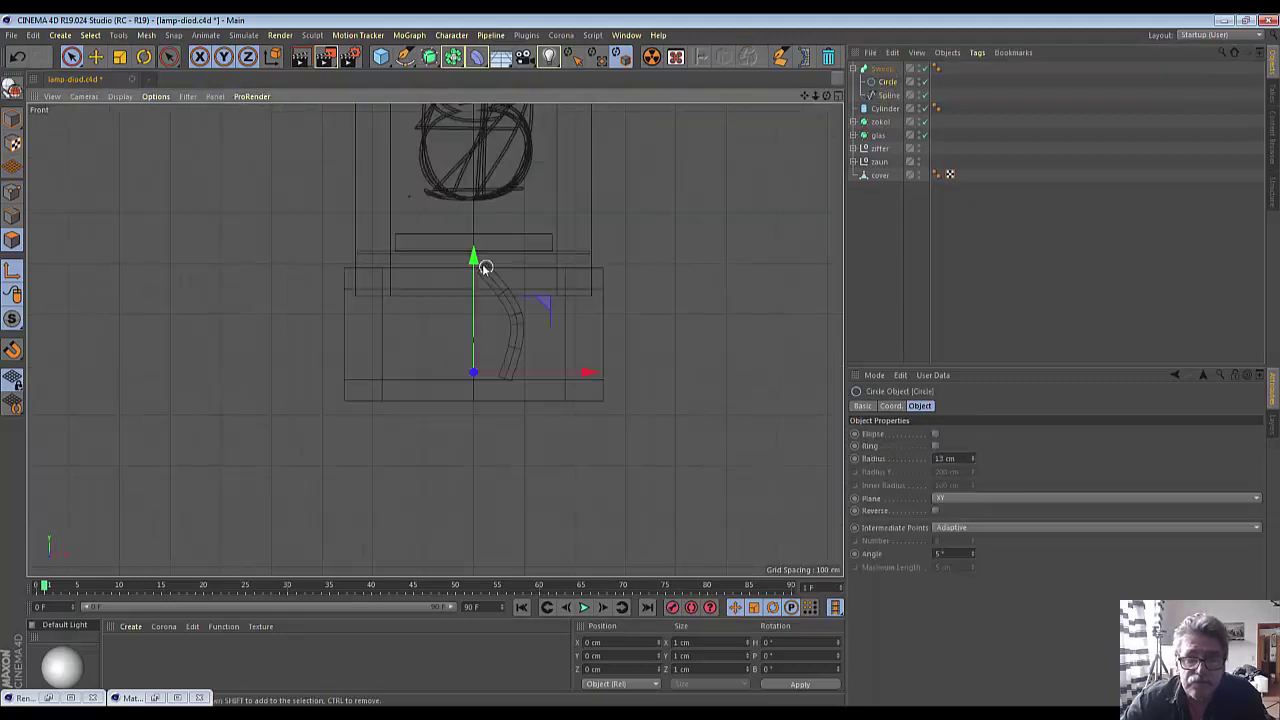
mouse_move(473, 255)
left_mouse_down()
mouse_move(426, 351)
mouse_move(427, 321)
left_mouse_up()
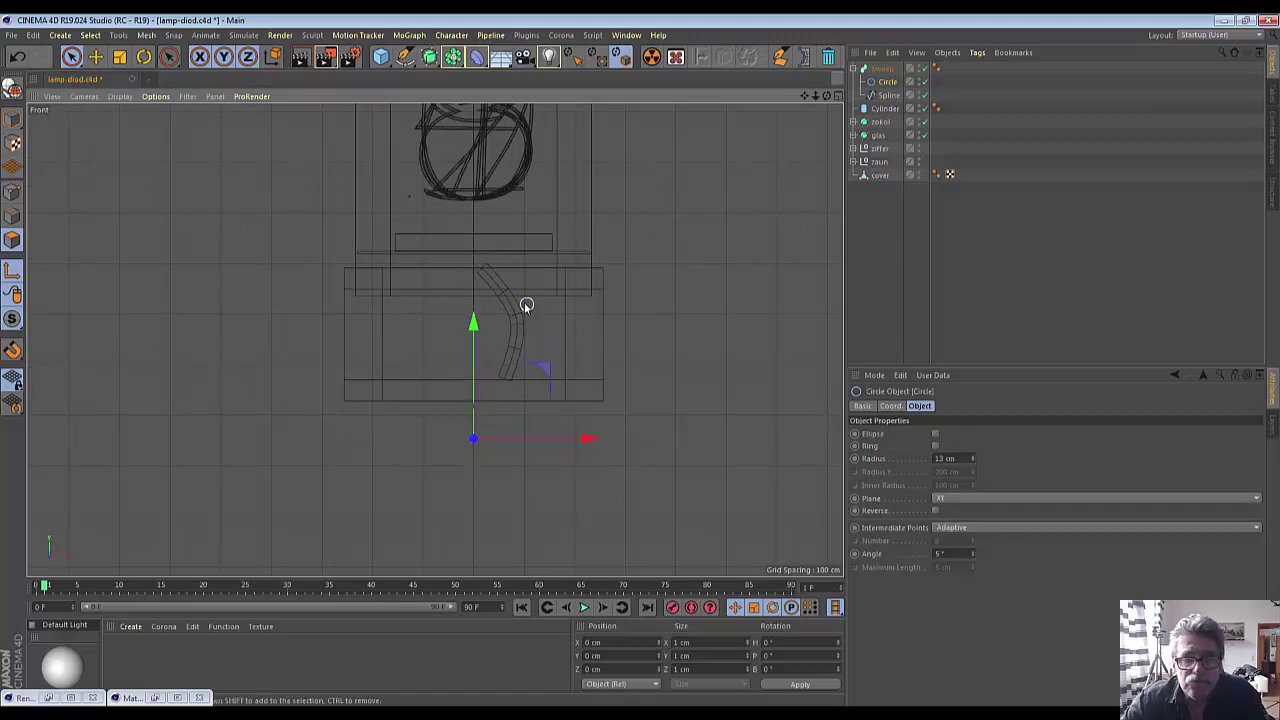
scroll(459, 348, "up", 1)
scroll(458, 347, "up", 3)
scroll(457, 346, "down", 2)
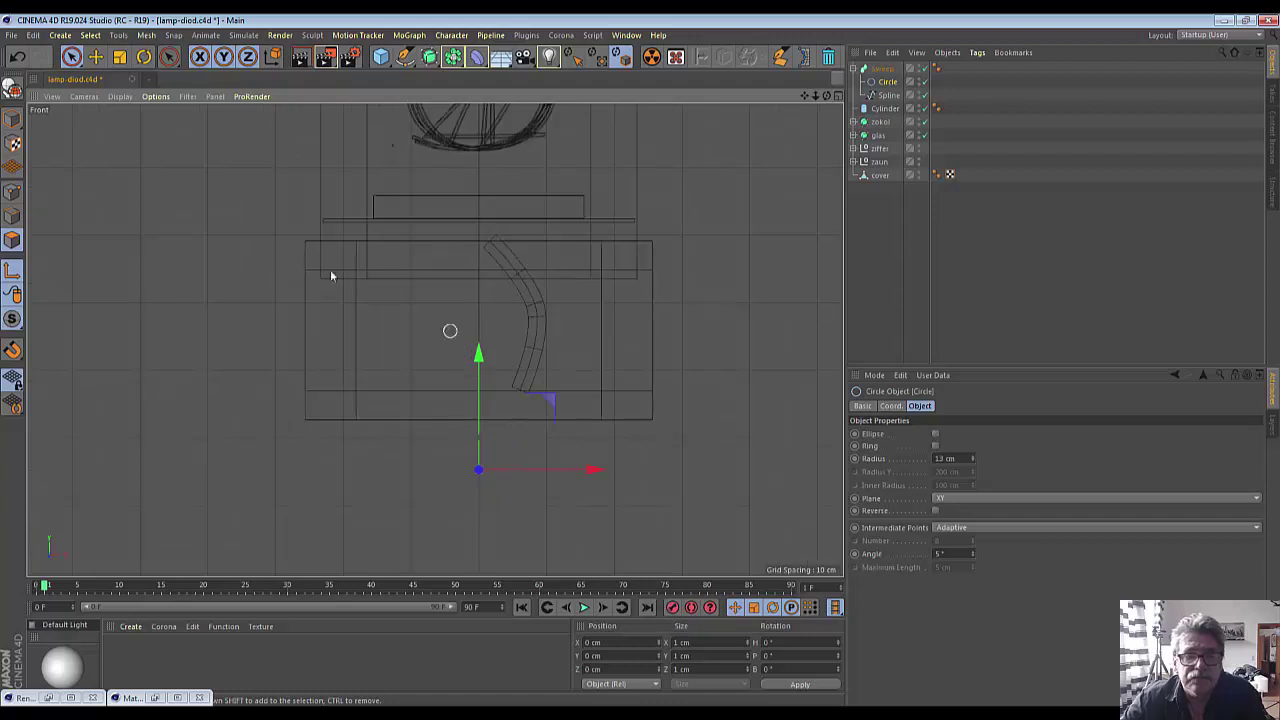
left_click(885, 95)
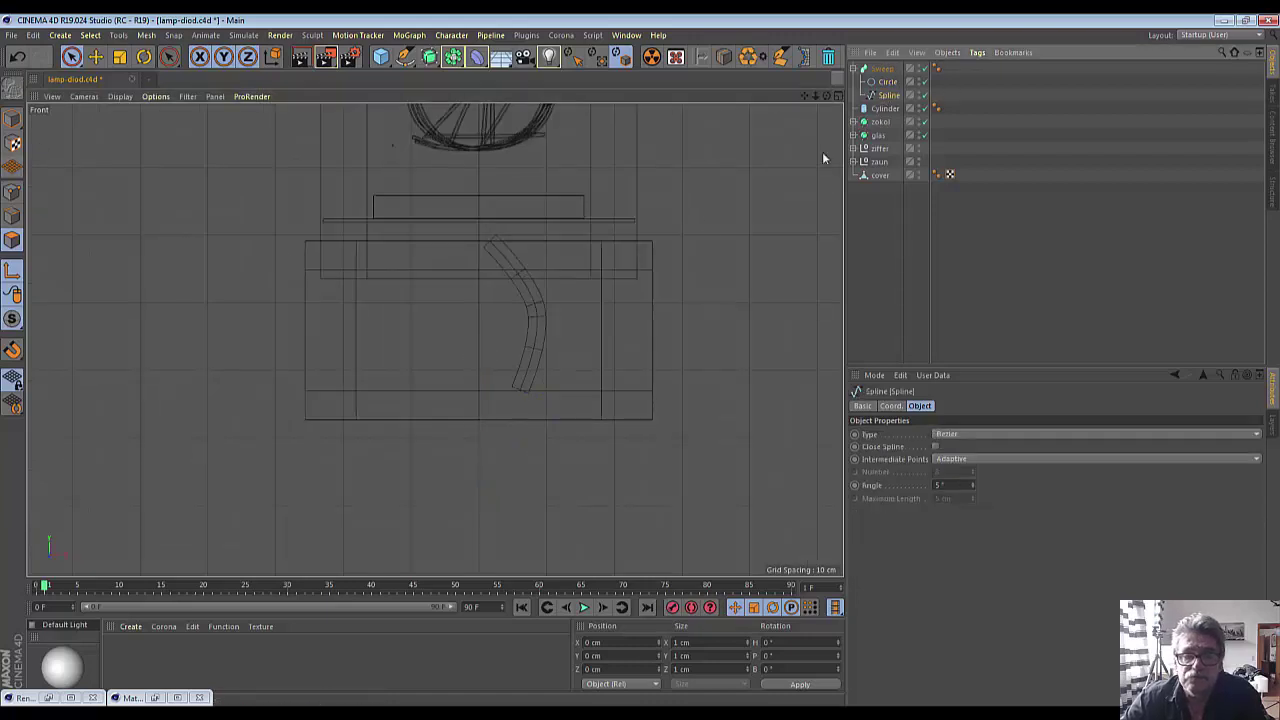
- Hide the sweep and raise the path's top point about 37 cm, adjusting it slightly sideways
left_click(924, 68)
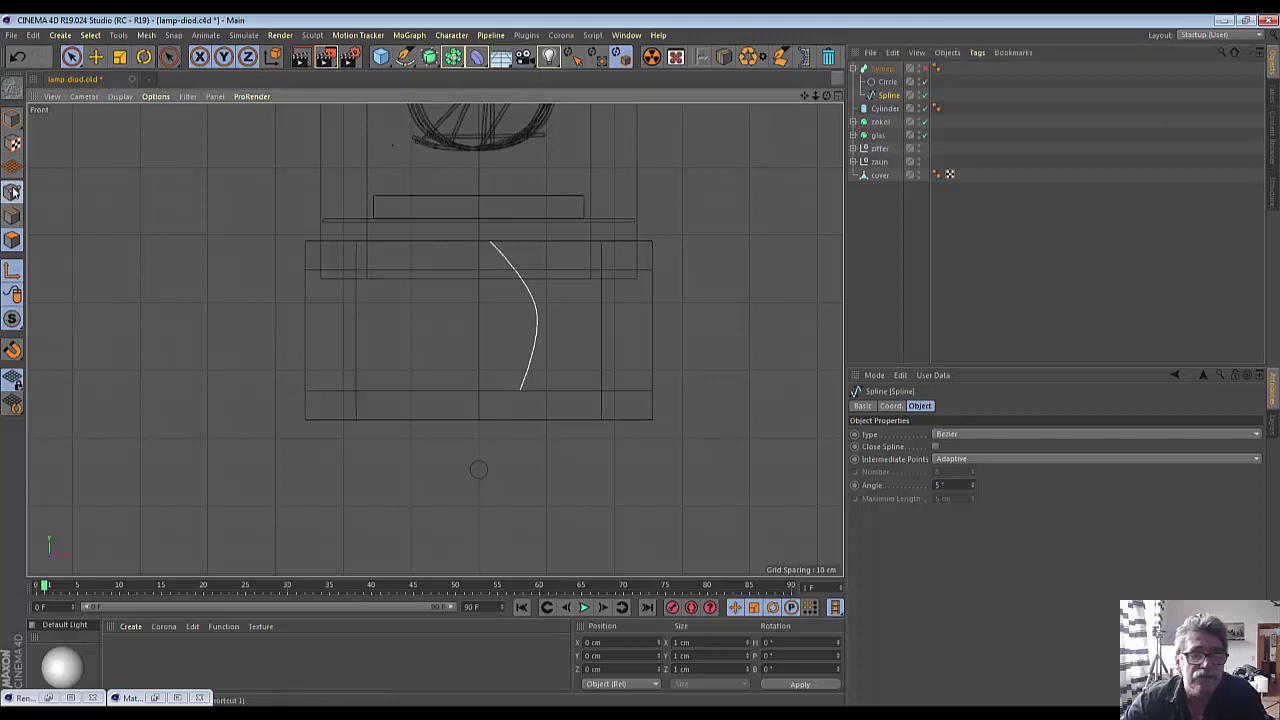
left_click(490, 242)
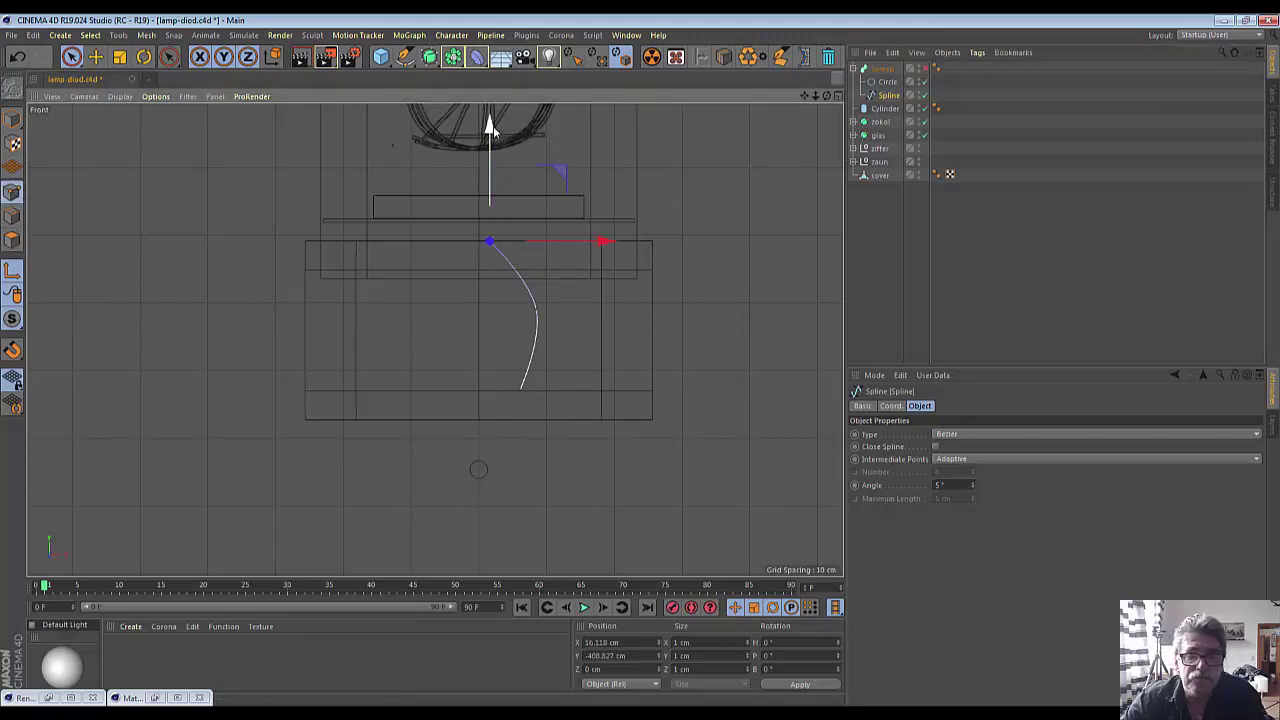
left_click_drag(490, 128, 490, 103)
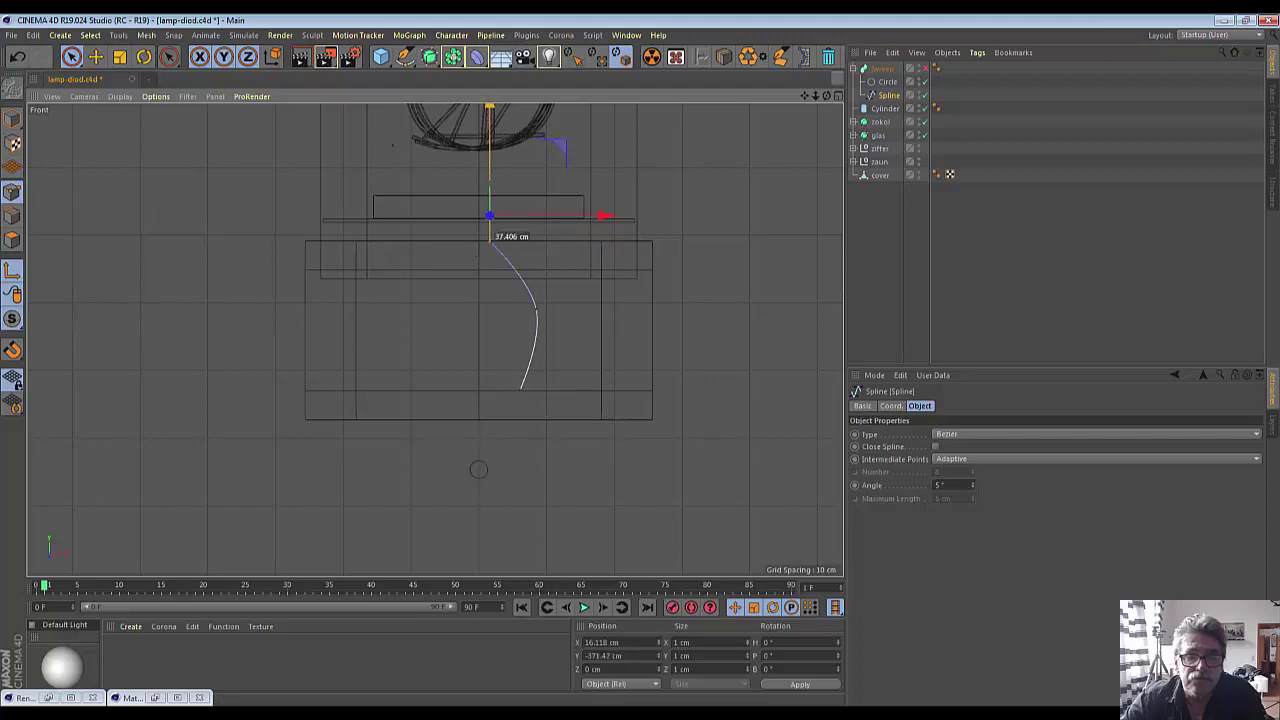
left_click(600, 305)
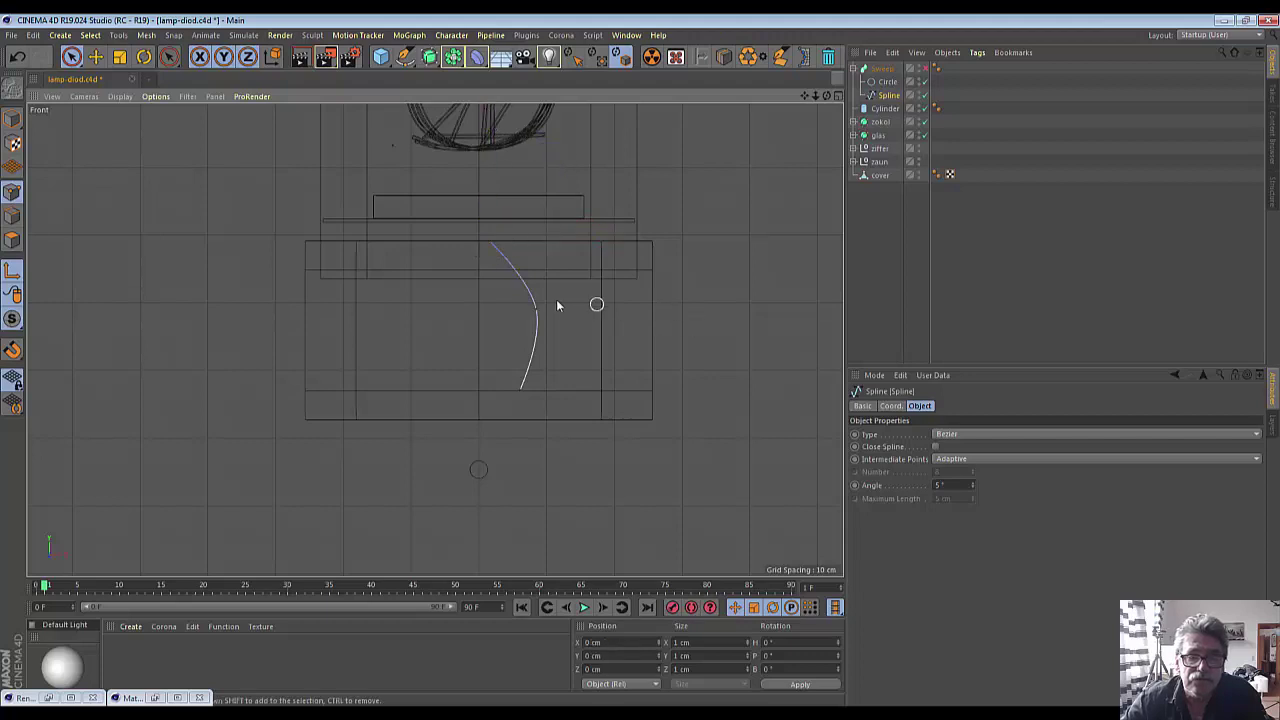
left_click(486, 243)
key("e")
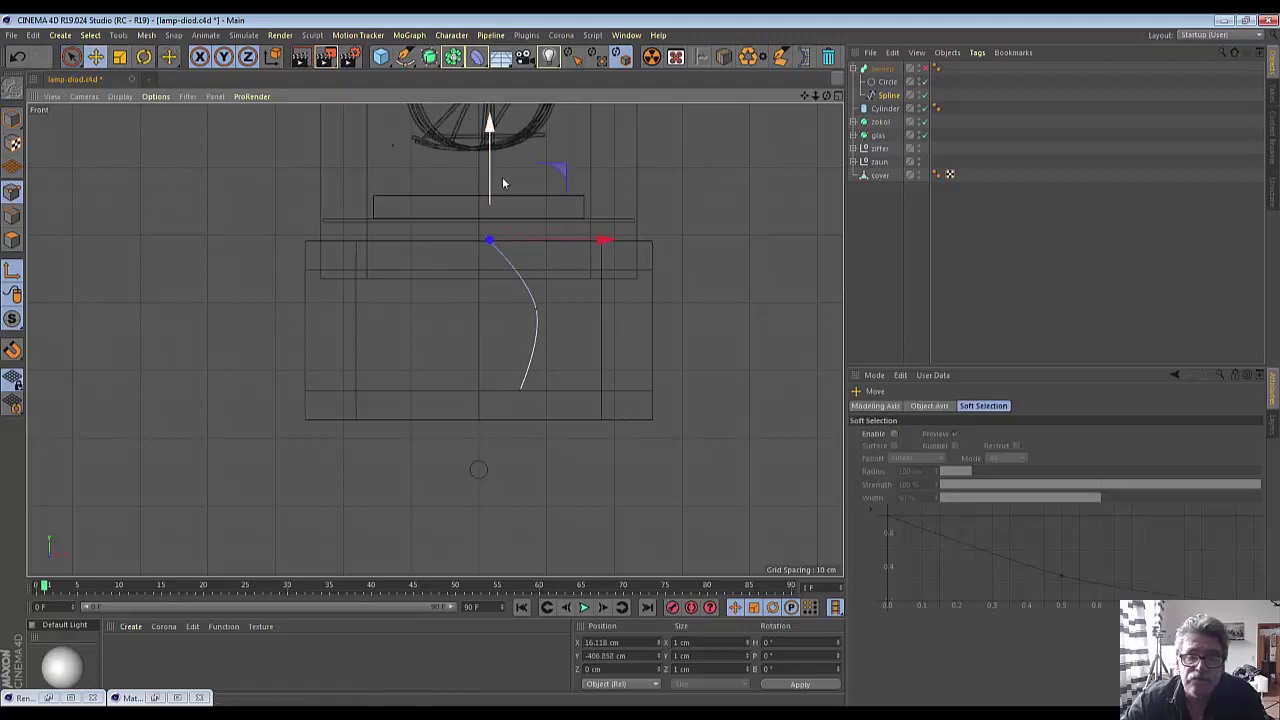
scroll(512, 289, "up", 1)
scroll(512, 289, "up", 1)
scroll(512, 289, "down", 2)
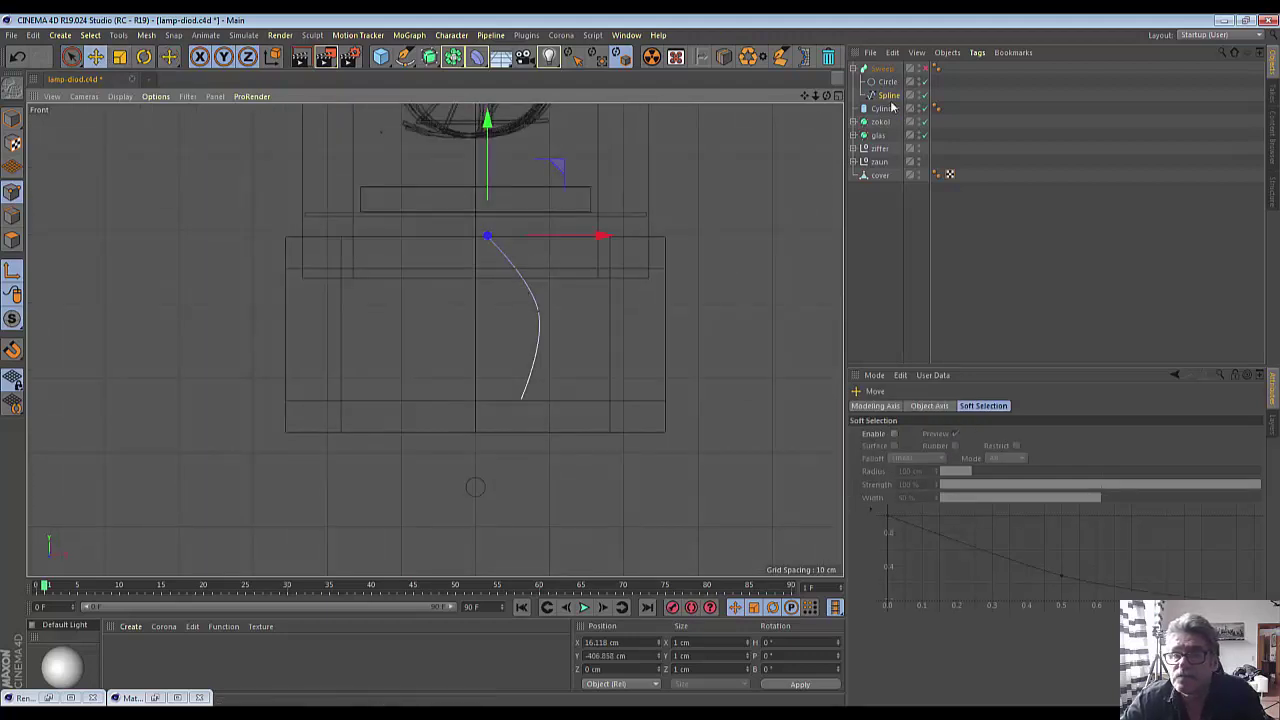
left_click(886, 95)
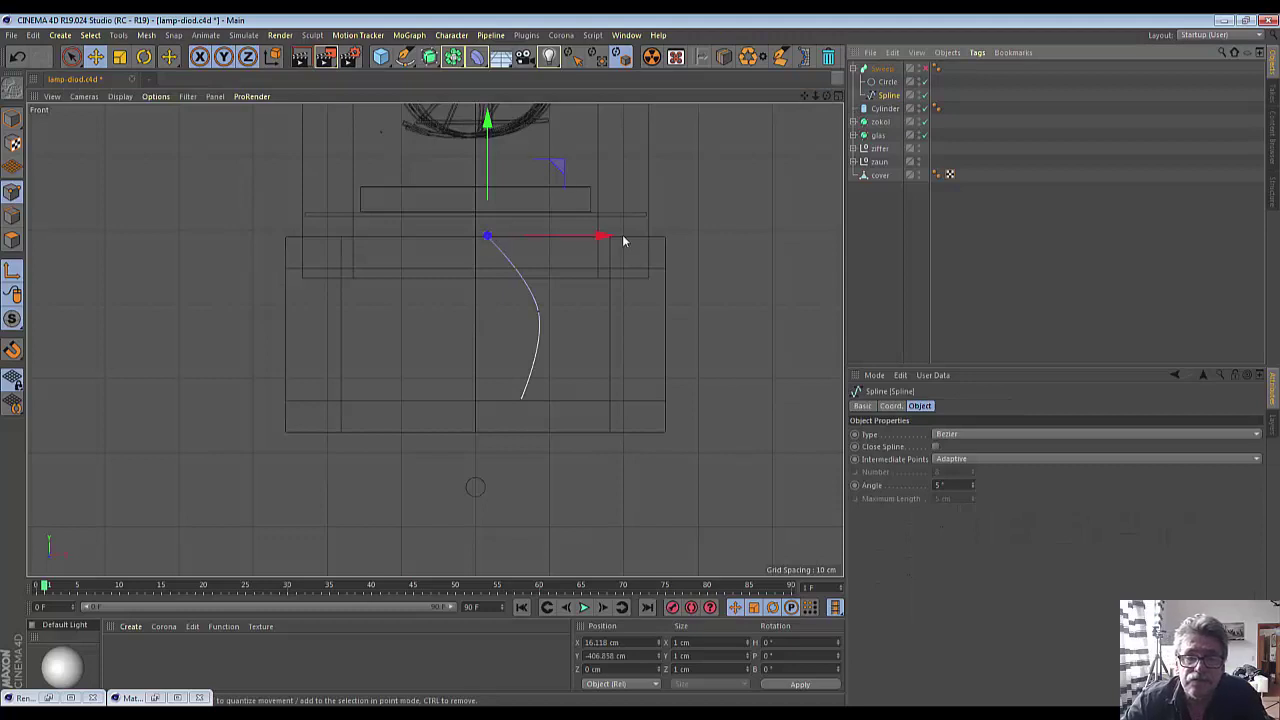
left_click_drag(622, 234, 615, 234)
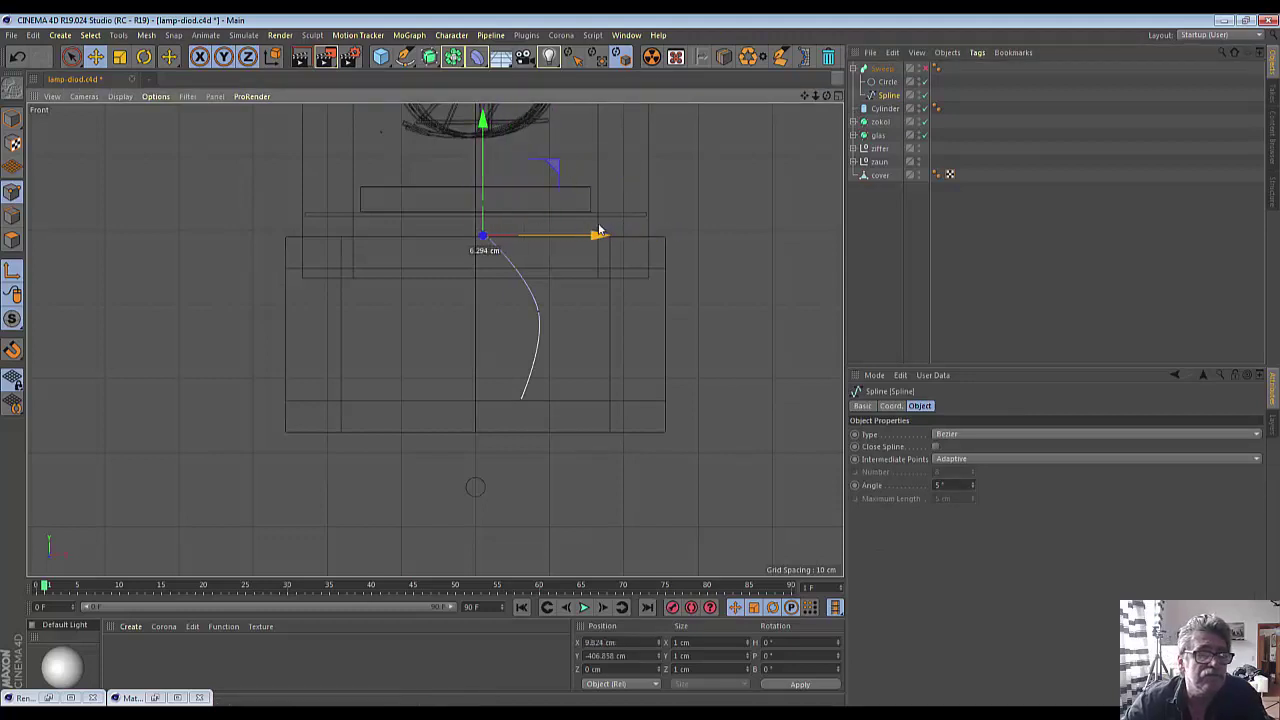
left_click_drag(615, 234, 599, 235)
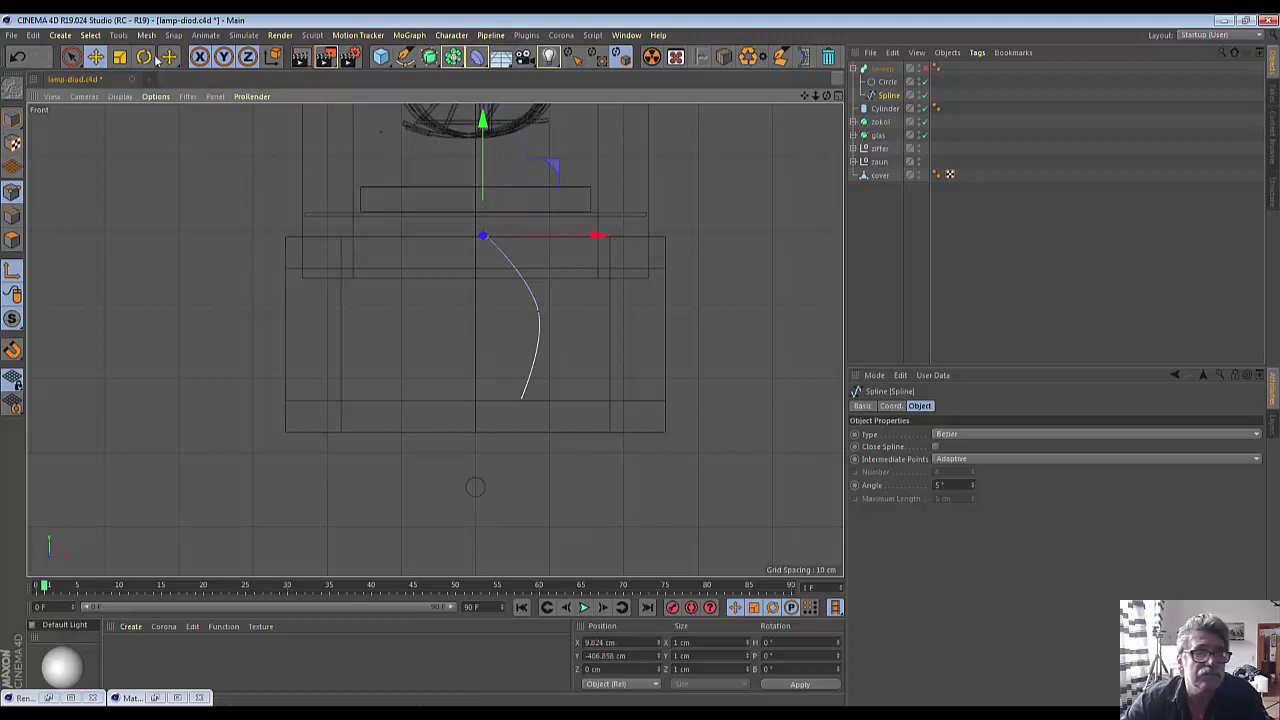
- Try sliding the path's bottom point sideways, then undo that move
left_click(95, 57)
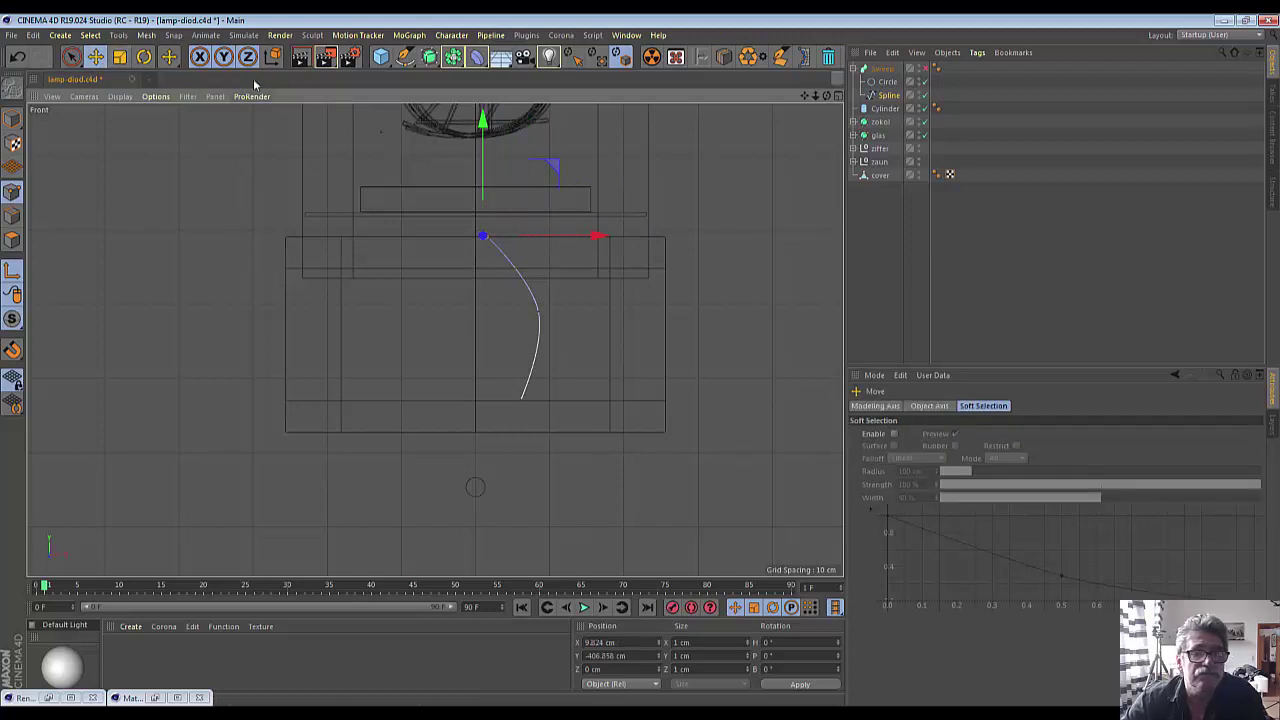
left_click(71, 57)
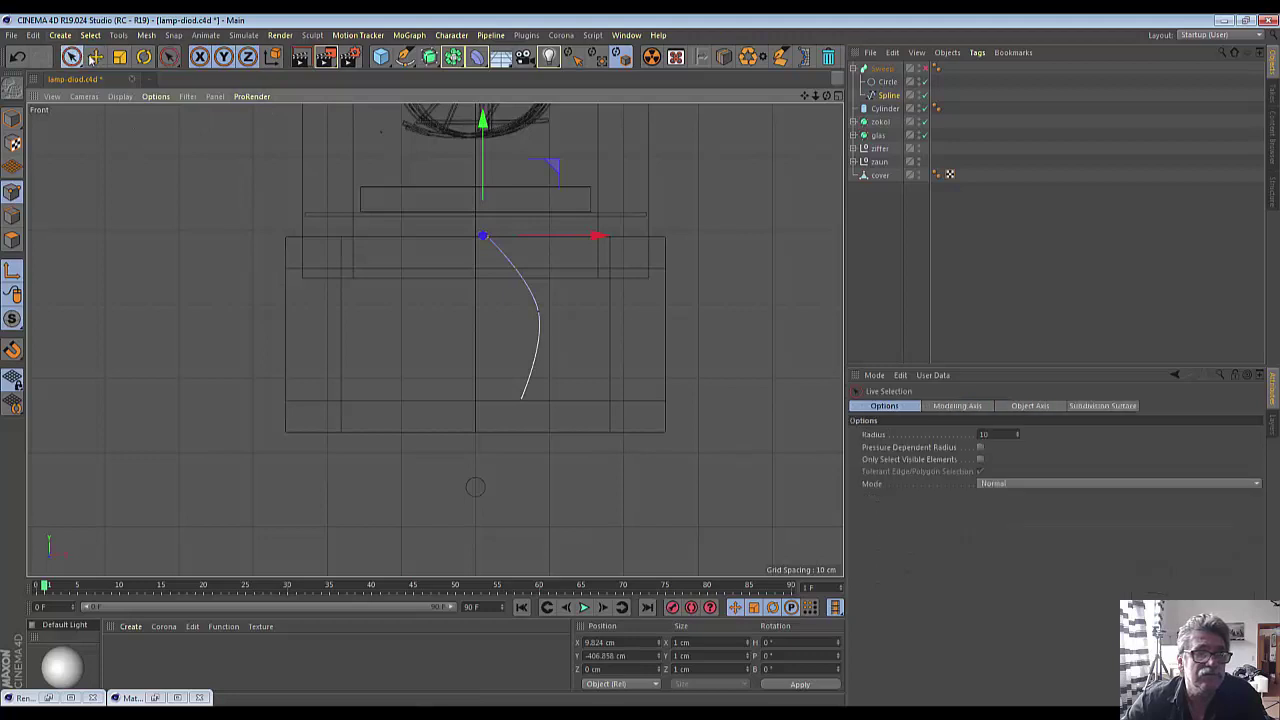
left_click(520, 400)
left_click_drag(637, 400, 299, 461)
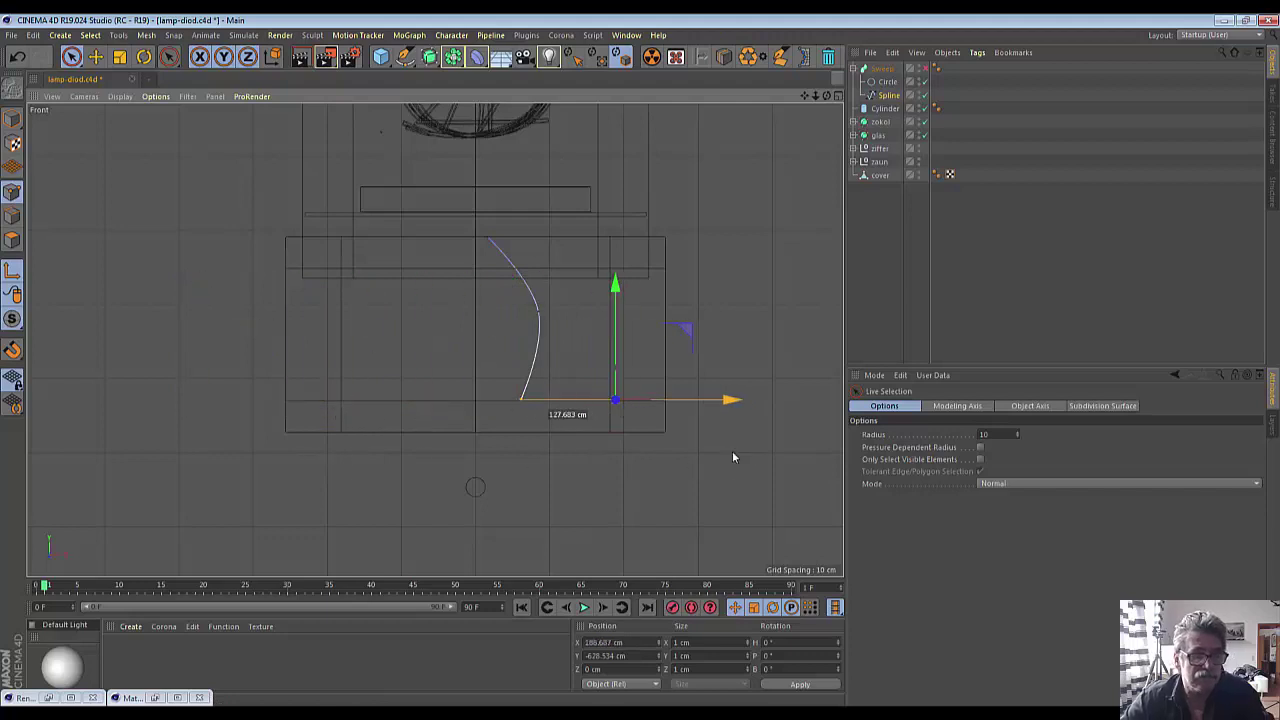
left_click_drag(299, 461, 732, 453)
key("ctrl+z")
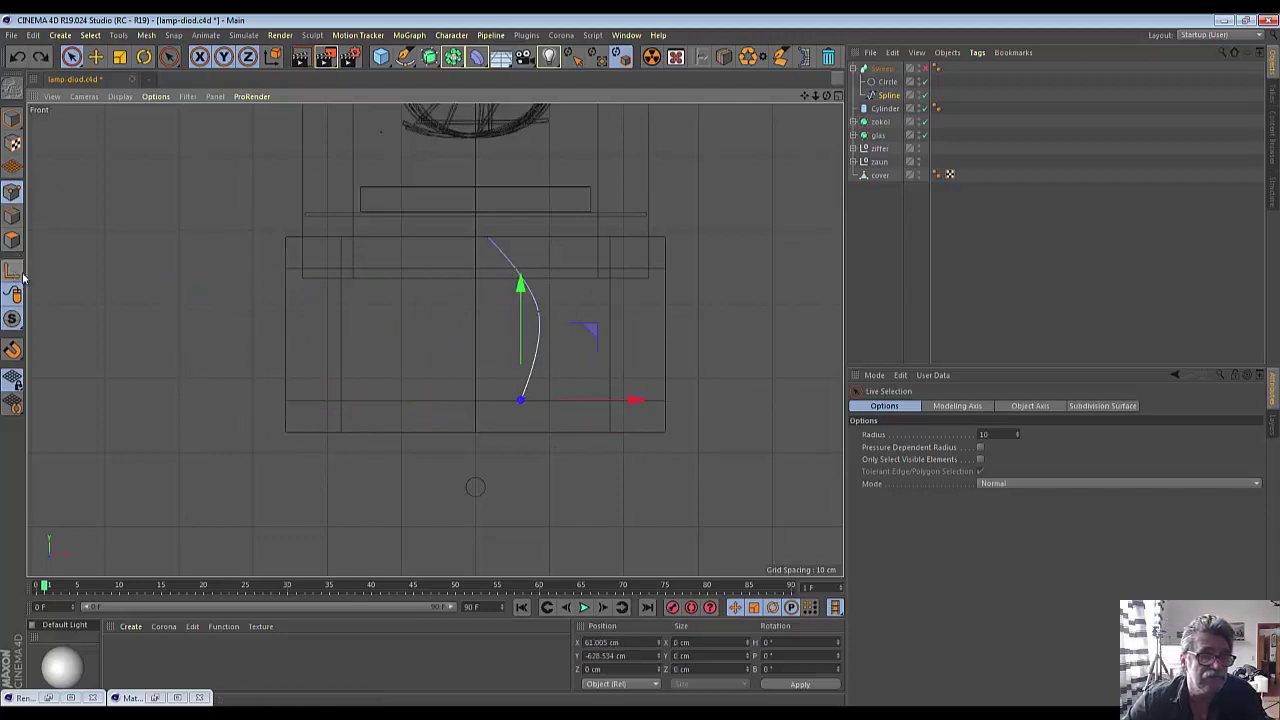
- Raise the top endpoint and lift the curve's middle point slightly
left_click(490, 246)
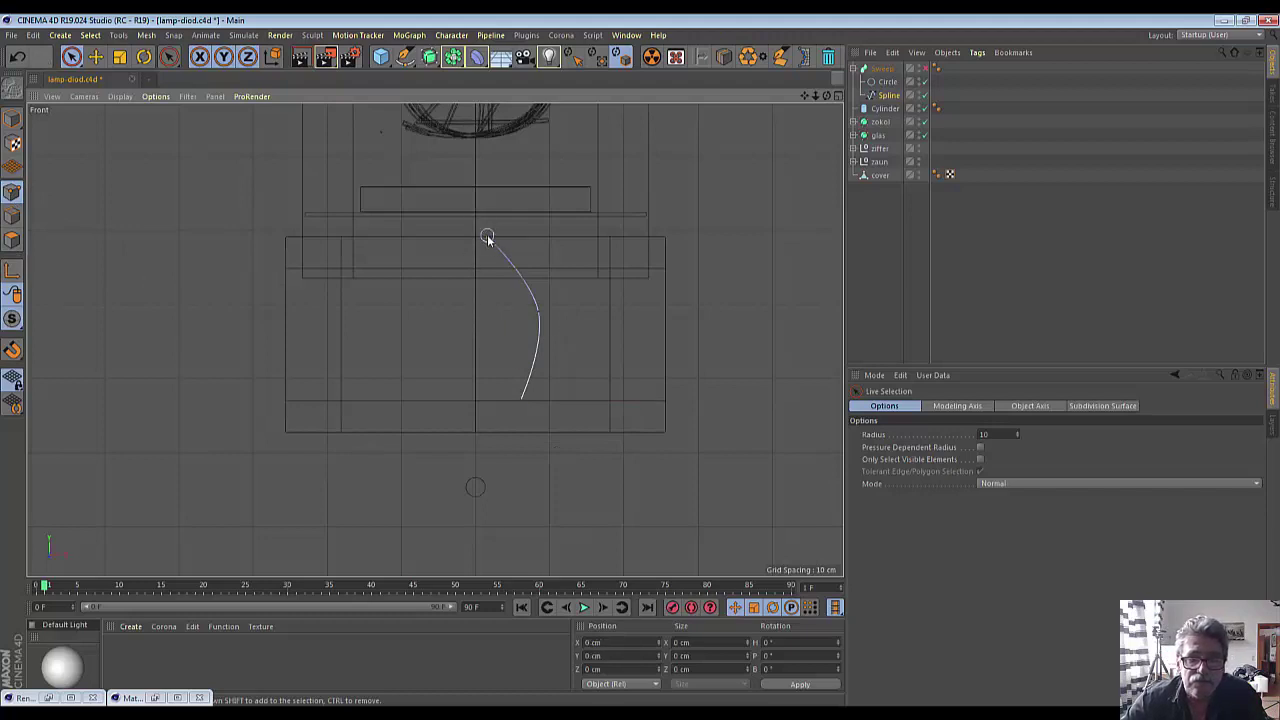
left_click(487, 238)
left_click_drag(487, 122, 487, 99)
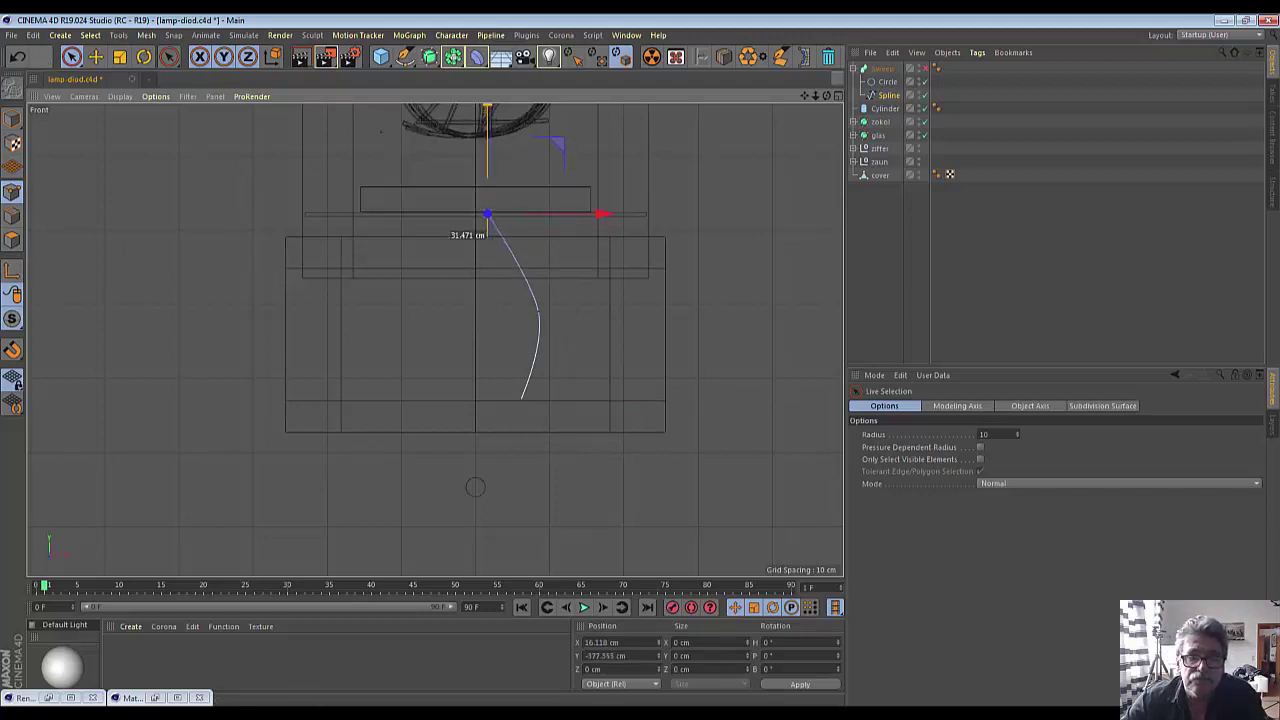
left_click(540, 311)
left_click(540, 311)
left_click_drag(537, 195, 537, 193)
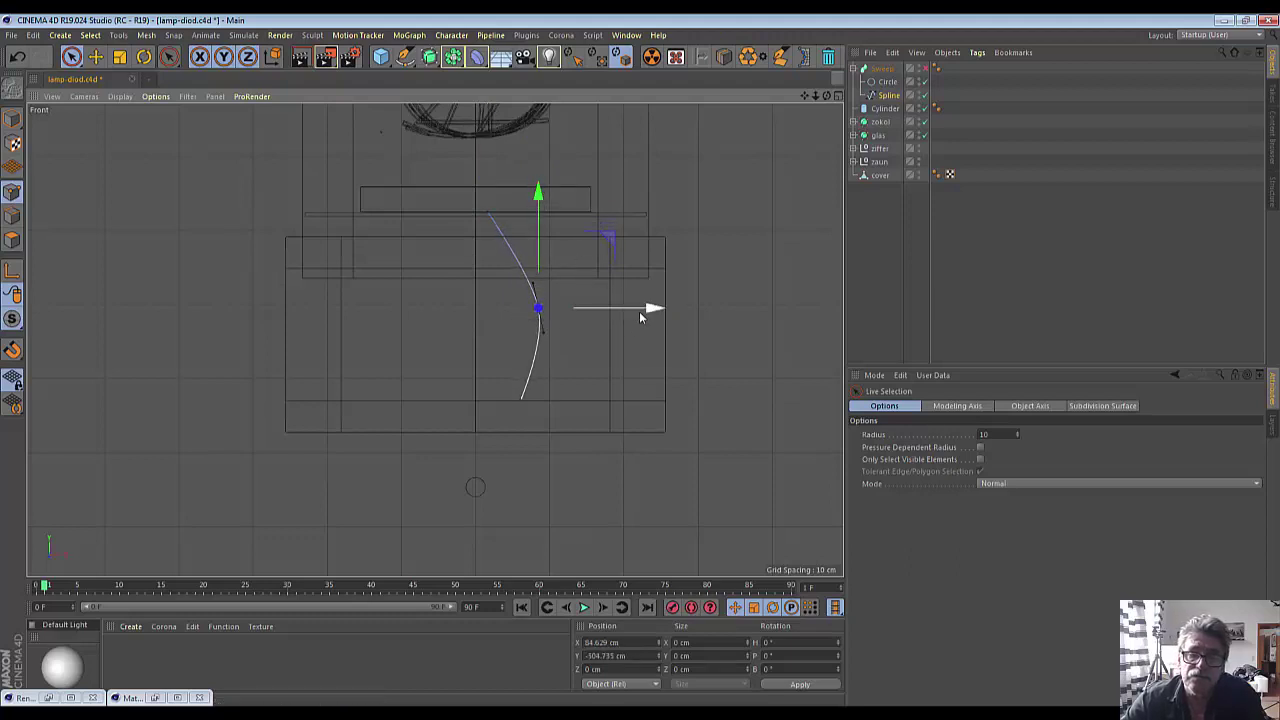
mouse_move(639, 311)
left_mouse_down()
mouse_move(637, 327)
mouse_move(640, 317)
left_mouse_up()
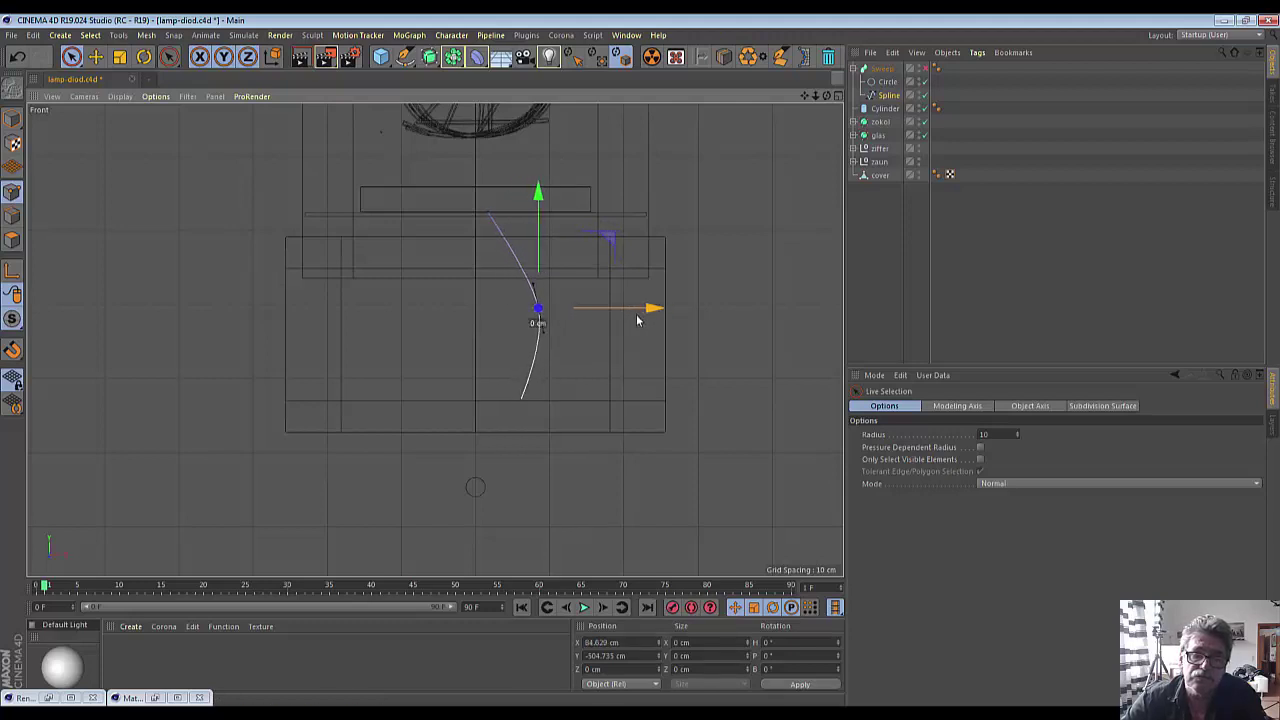
- Round the arc's tangent, shift the top point toward the centre and lower the bottom point
left_click(95, 56)
left_click_drag(531, 287, 531, 268)
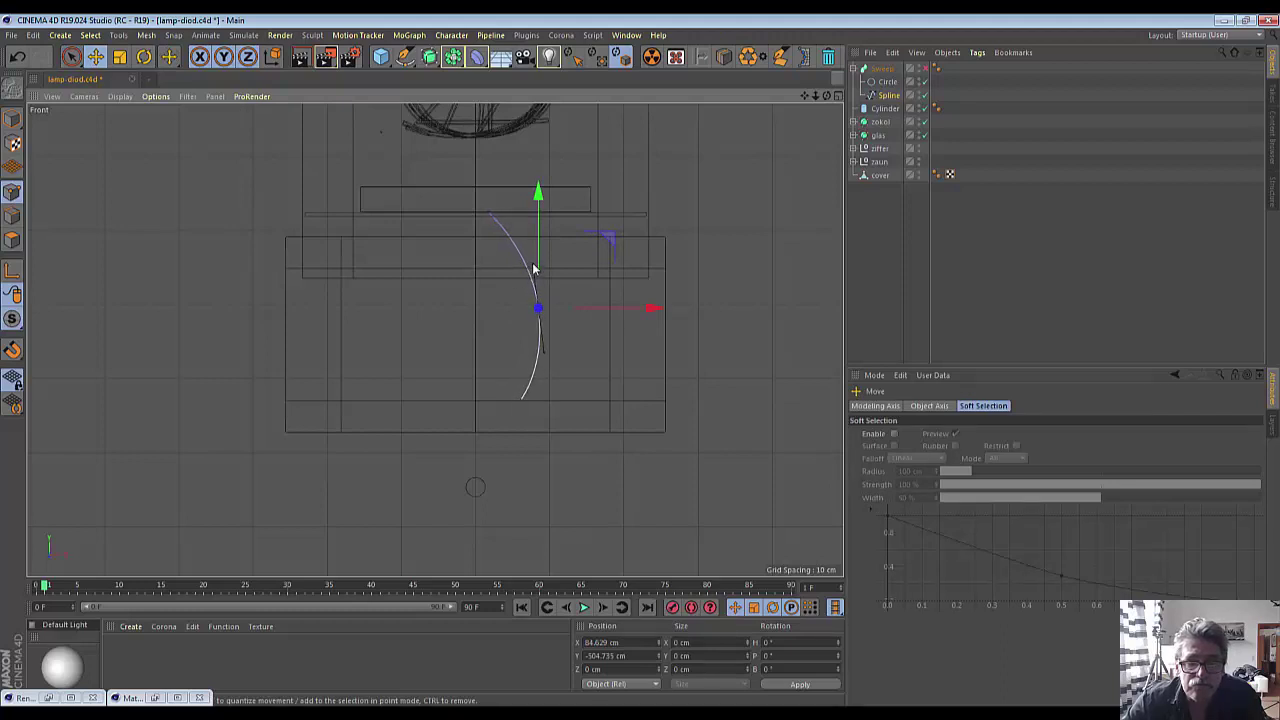
left_click(489, 218)
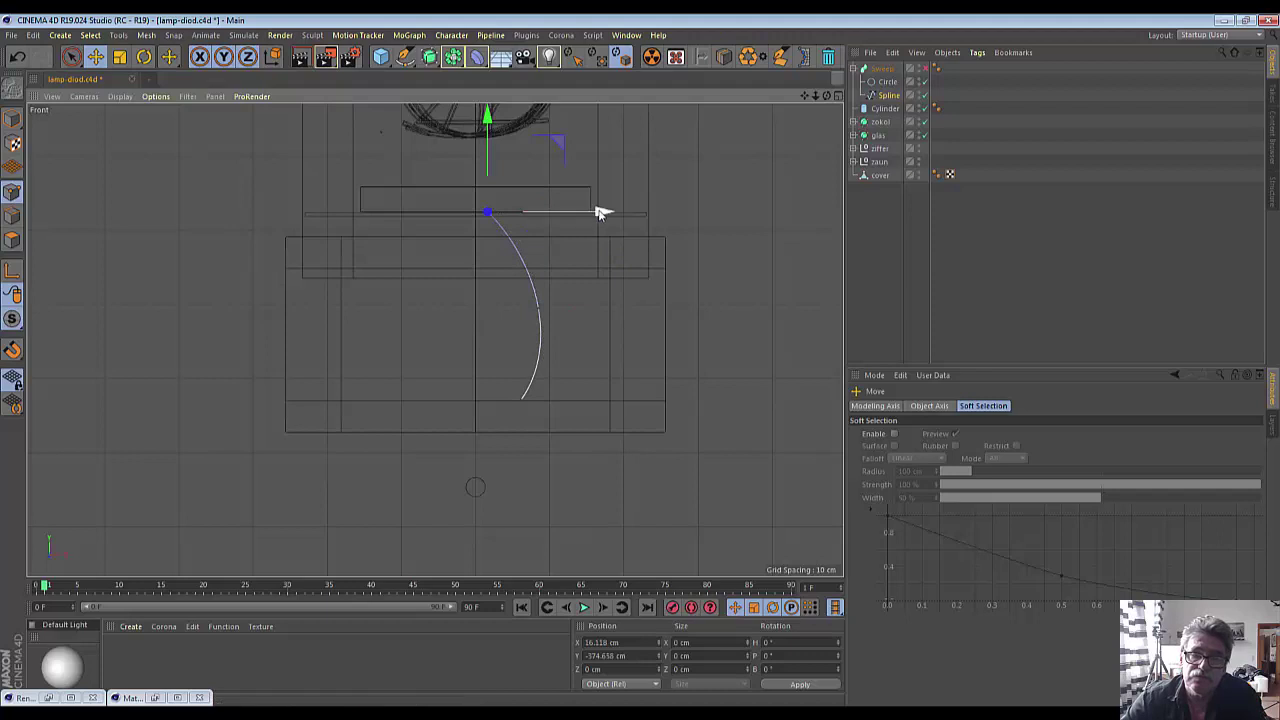
left_click_drag(594, 212, 591, 213)
left_click(521, 402)
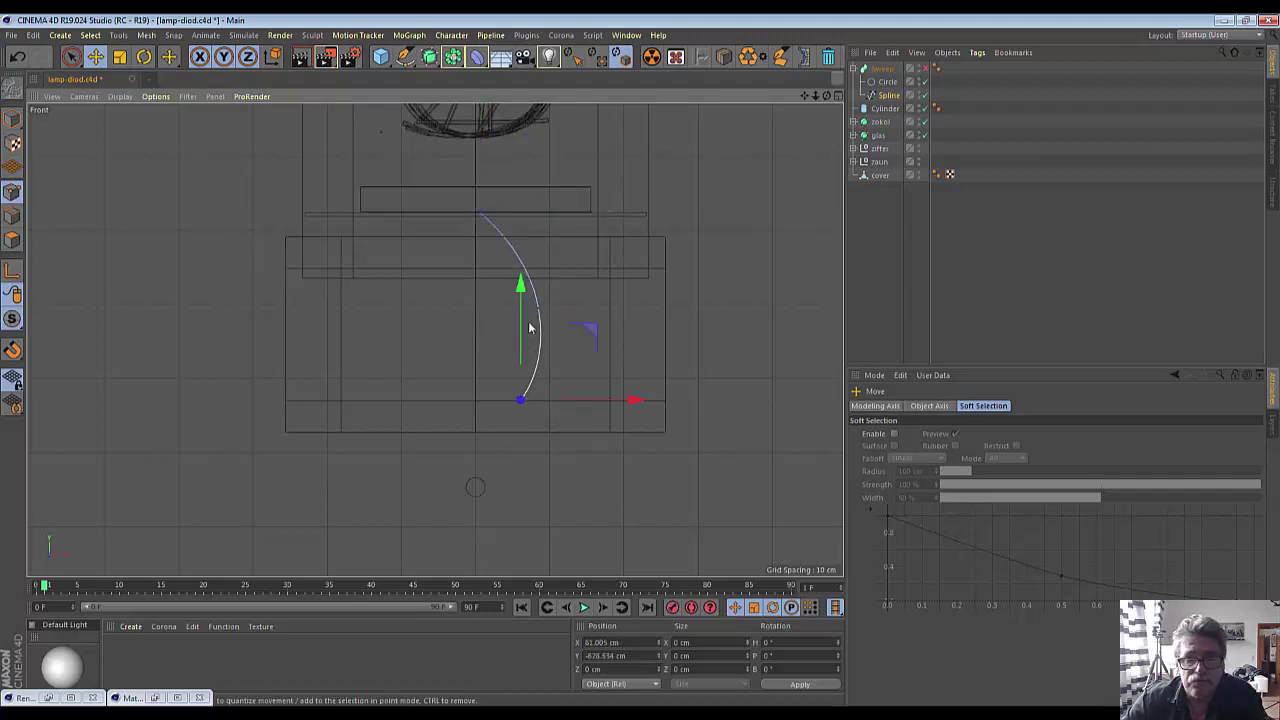
left_click_drag(520, 287, 516, 296)
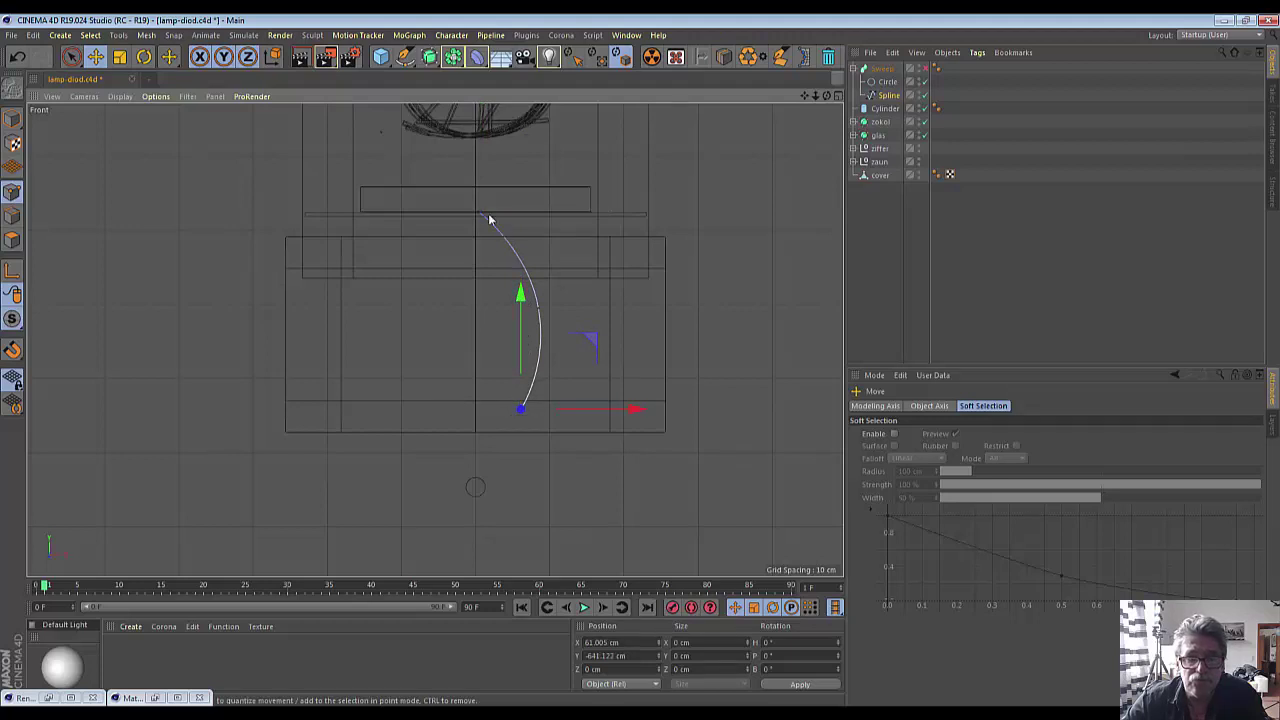
- Re-enable the Sweep and select it to display its attributes
left_click(924, 70)
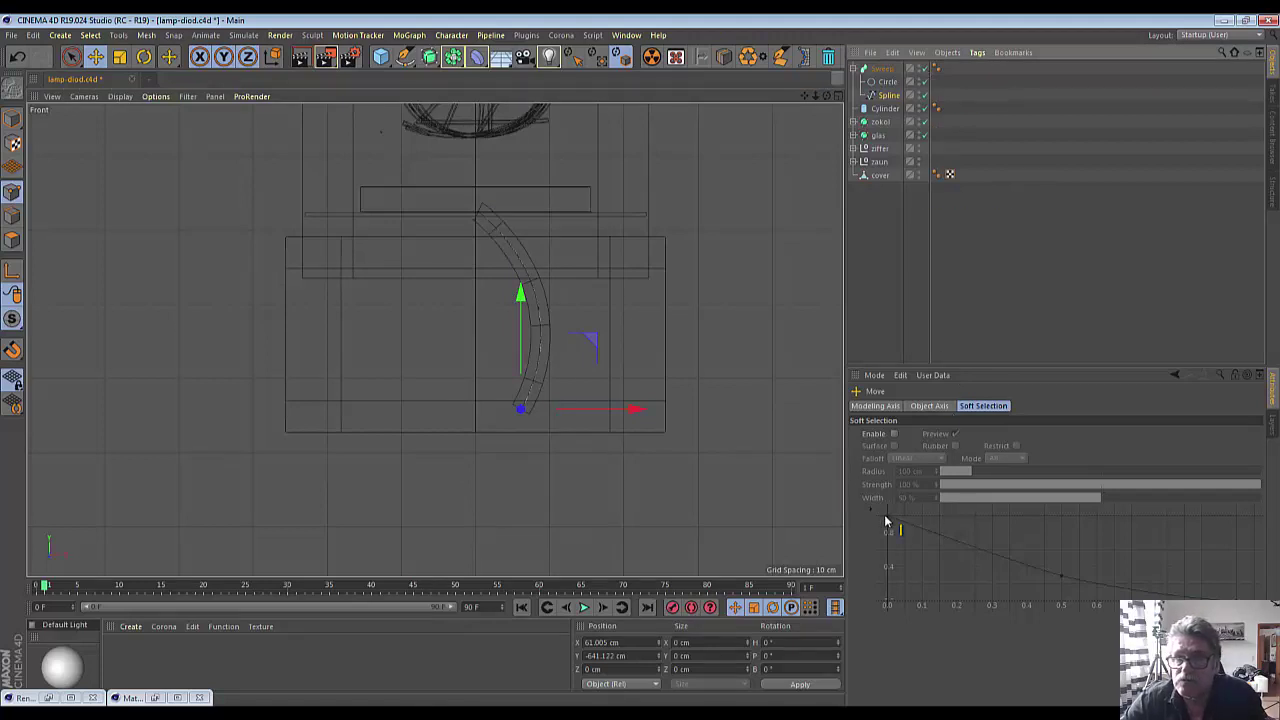
left_click(884, 70)
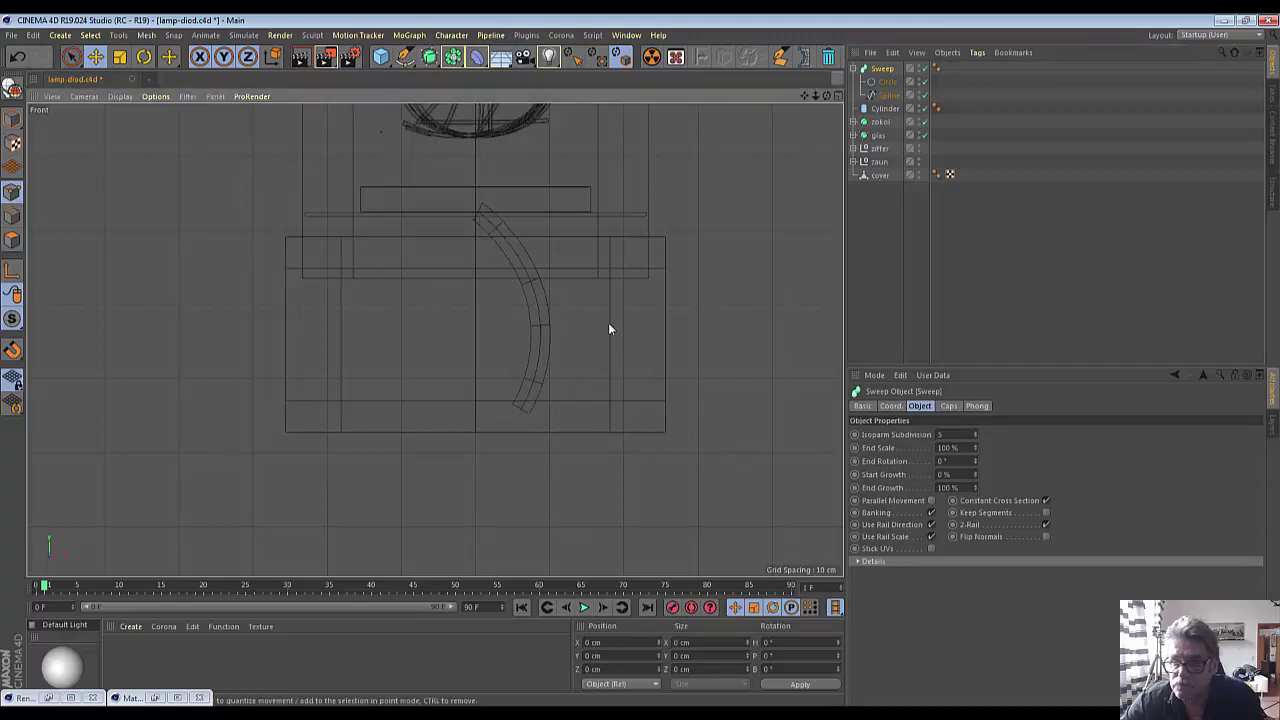
- Check the Caps settings, then slope the Sweep's Scale curve down so the tube thins toward its top
left_click(948, 406)
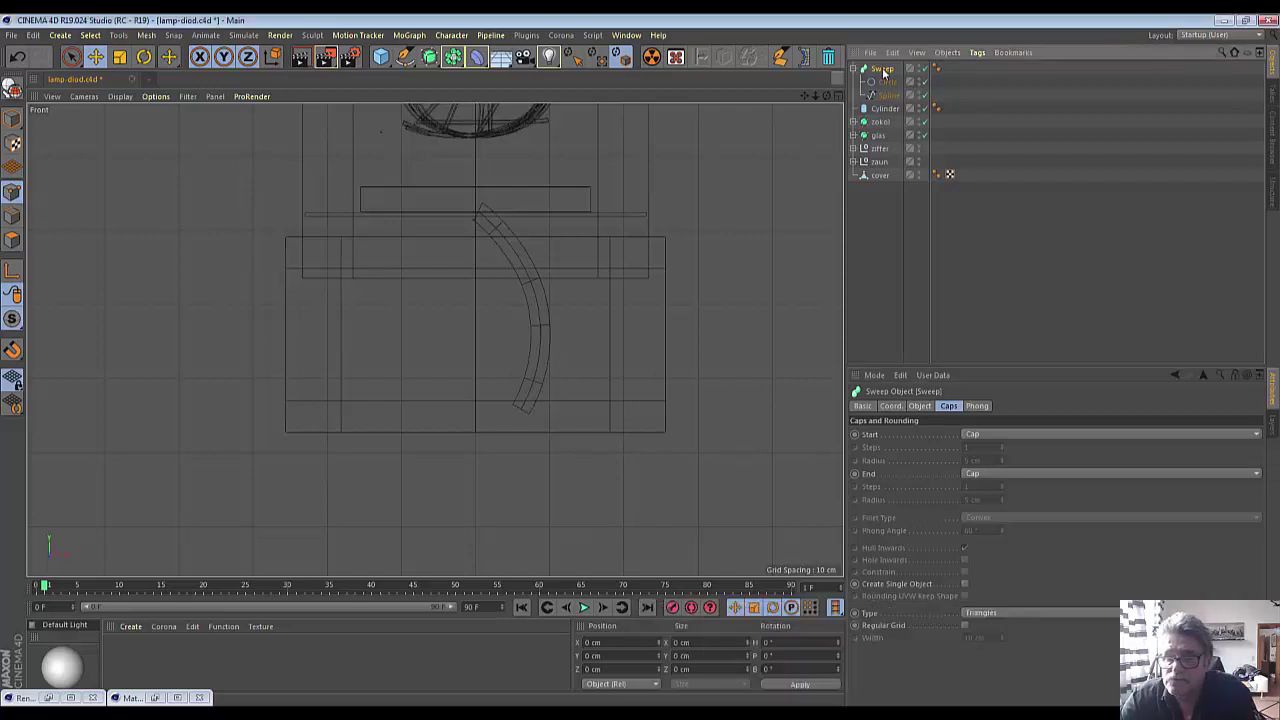
left_click(920, 405)
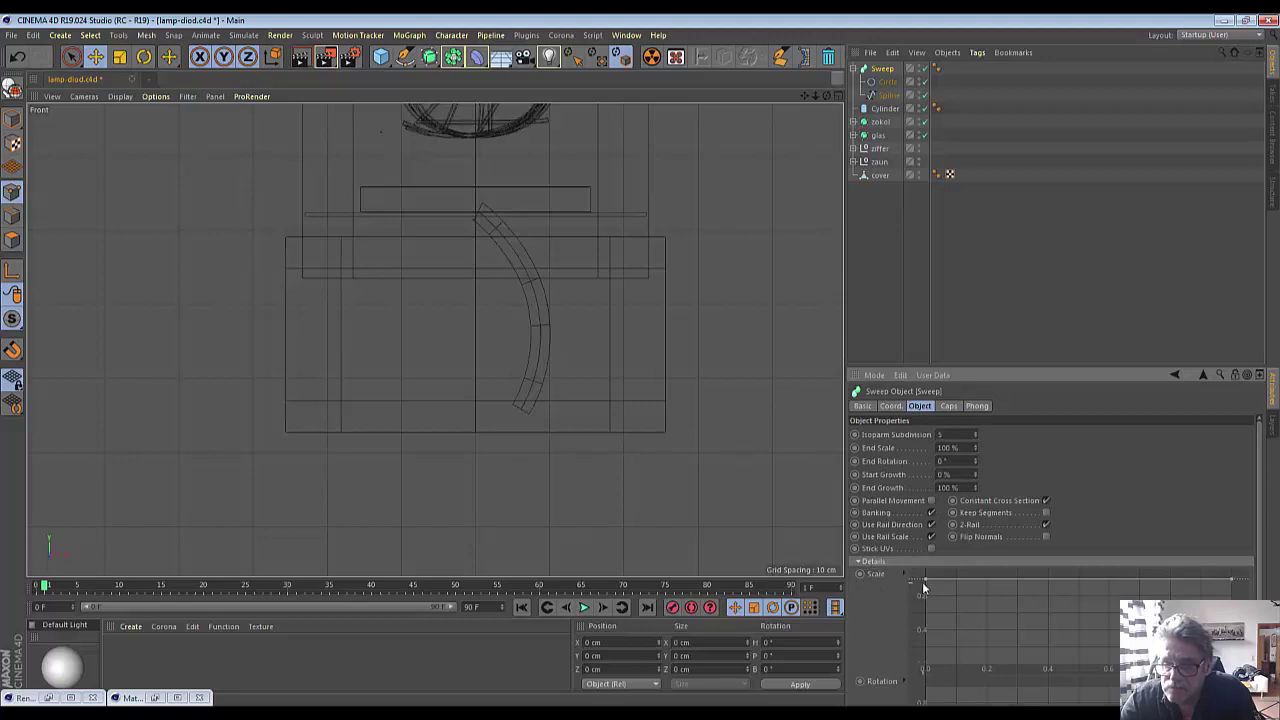
mouse_move(925, 582)
left_mouse_down()
mouse_move(929, 597)
mouse_move(928, 578)
left_mouse_up()
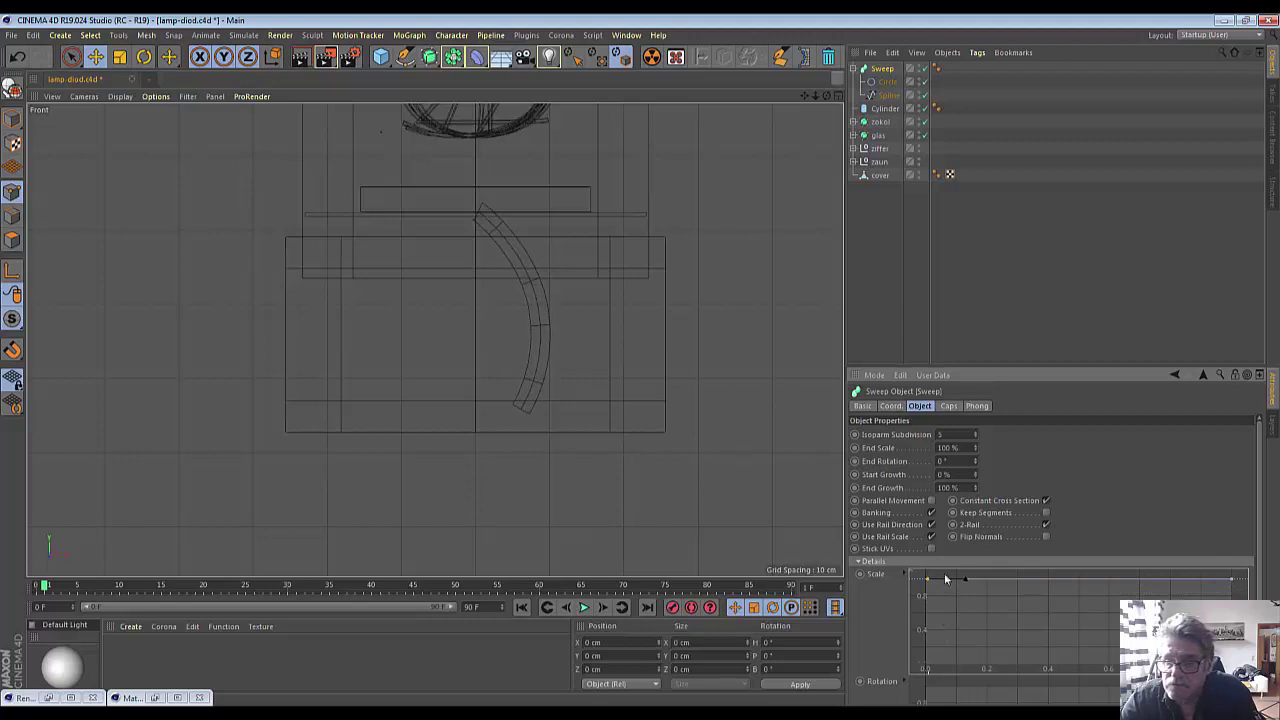
left_click_drag(1237, 582, 1237, 622)
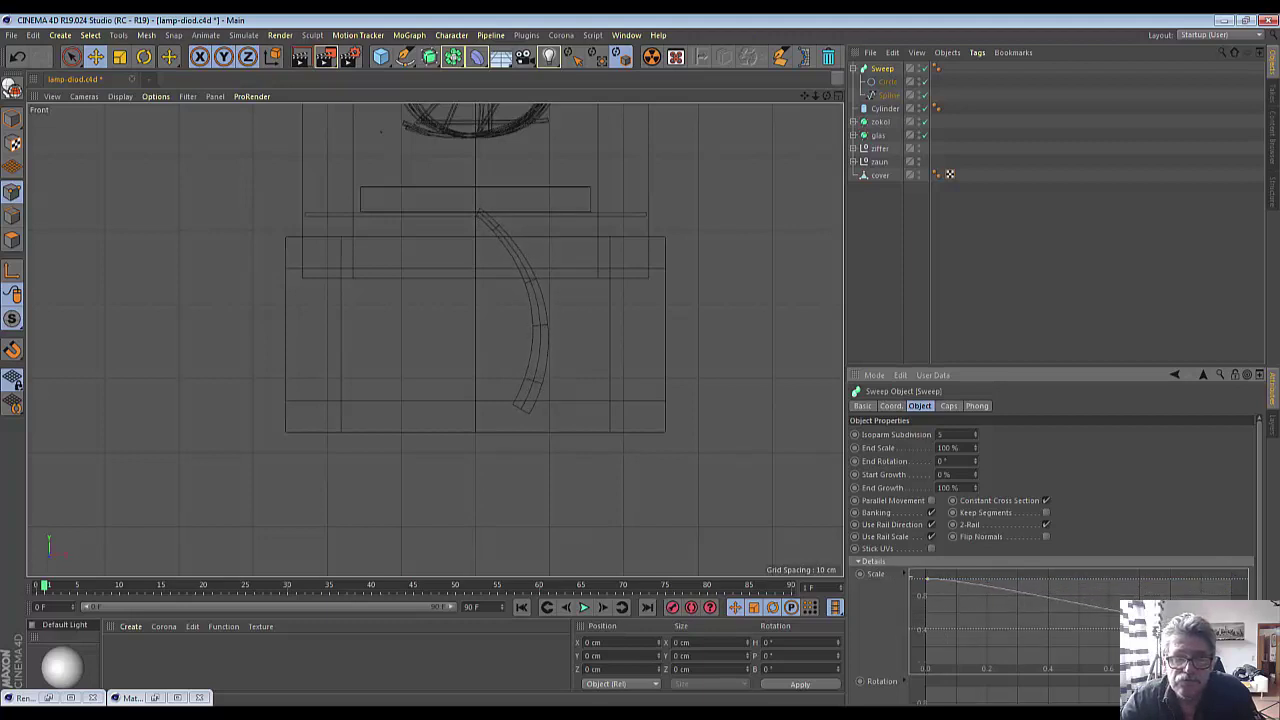
left_click_drag(1237, 628, 1237, 630)
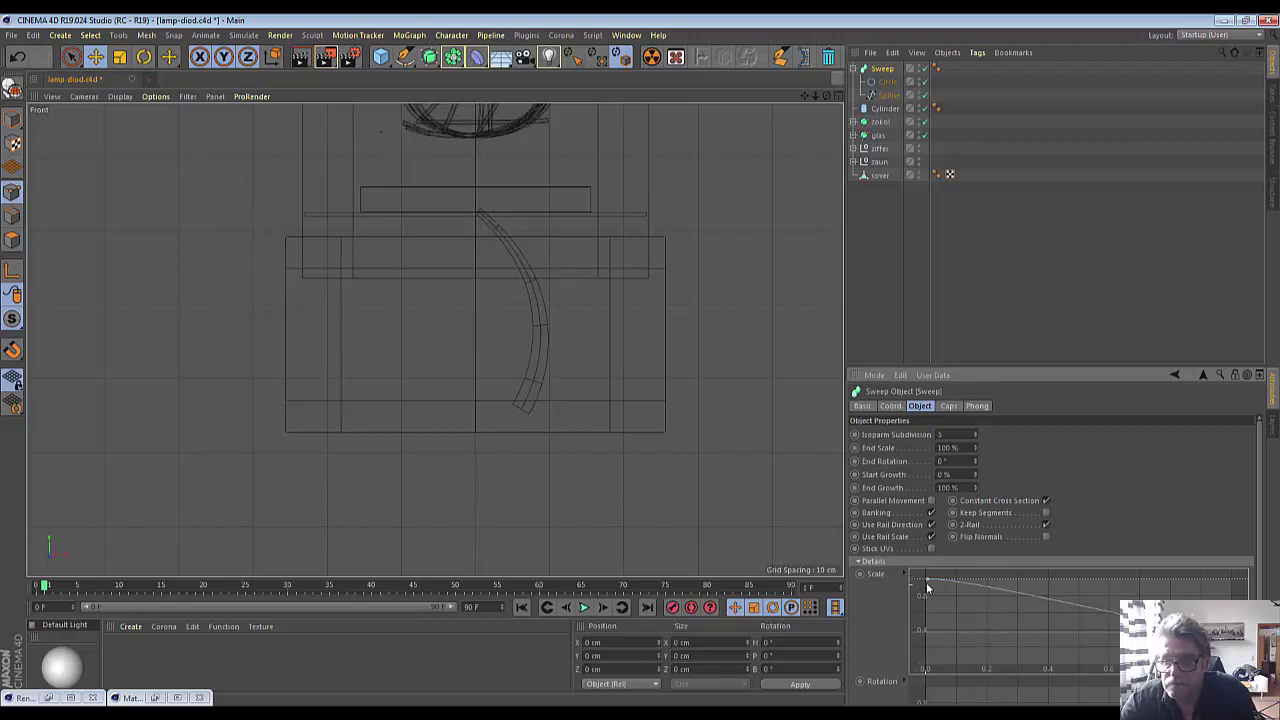
mouse_move(926, 581)
left_mouse_down()
mouse_move(1013, 582)
mouse_move(967, 579)
left_mouse_up()
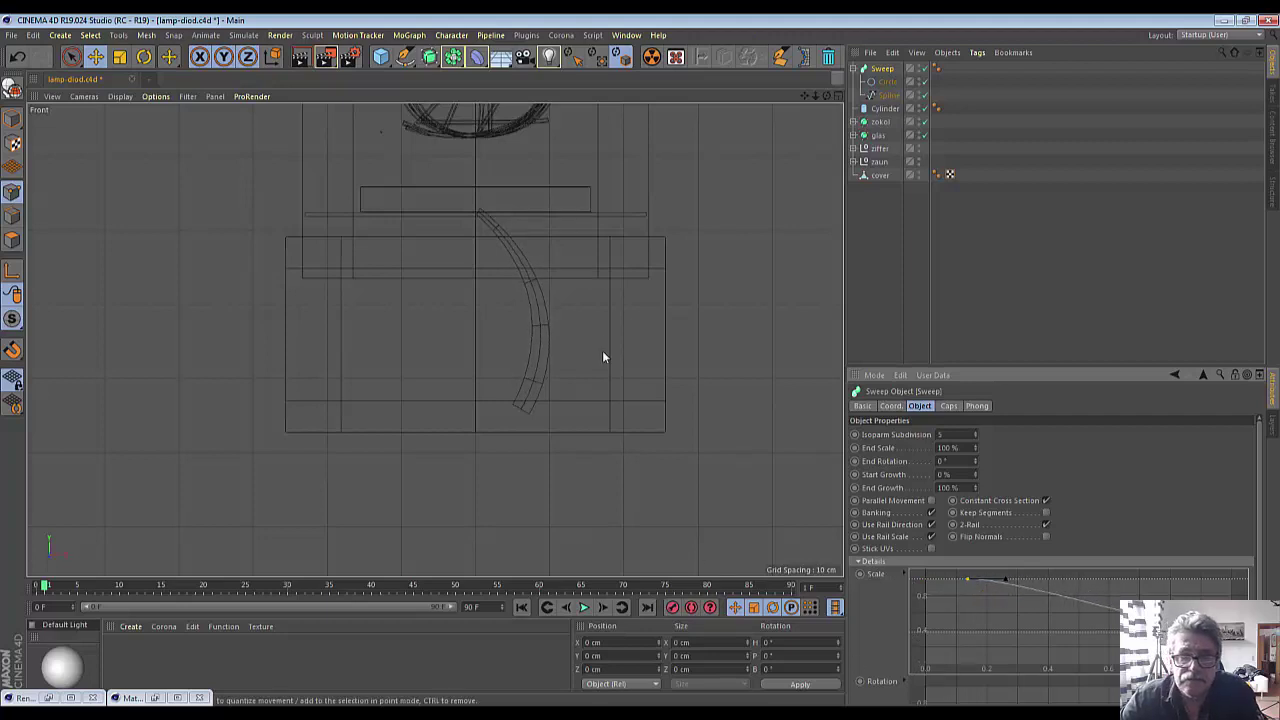
- Nudge the arc's top point up, then lower the wire's path spline about 1 cm
left_click(512, 250)
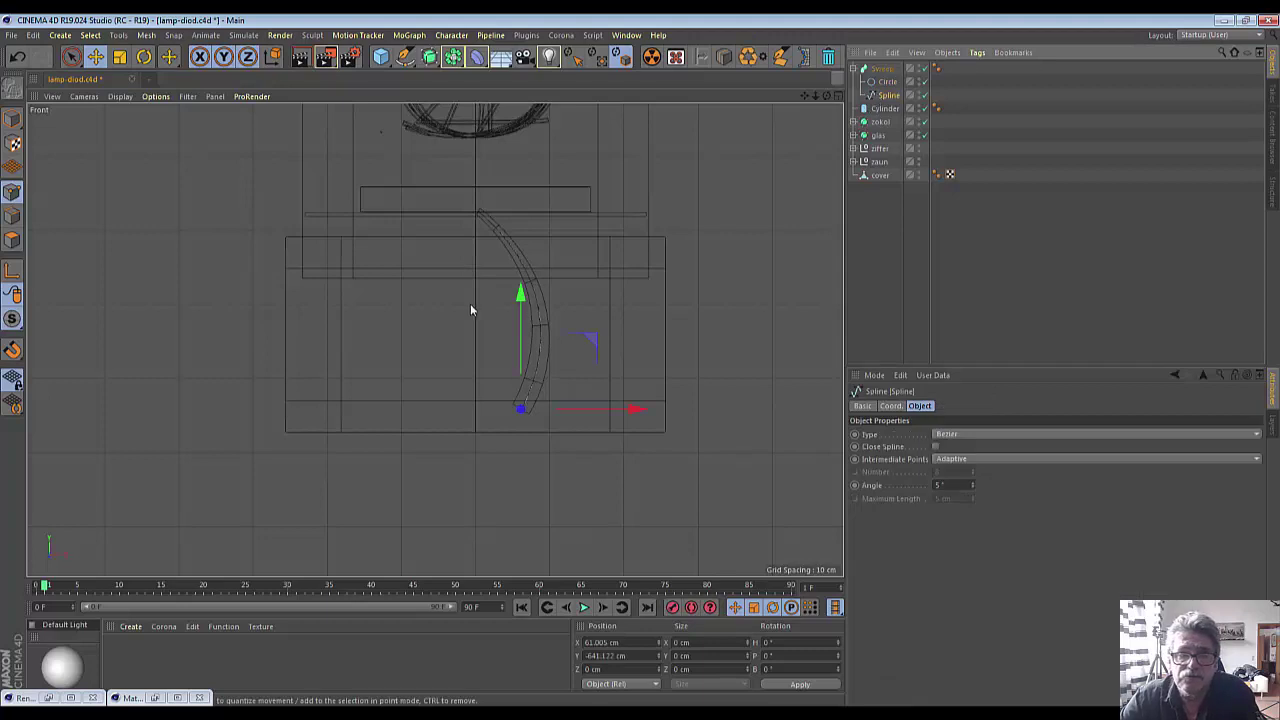
left_click_drag(480, 217, 478, 212)
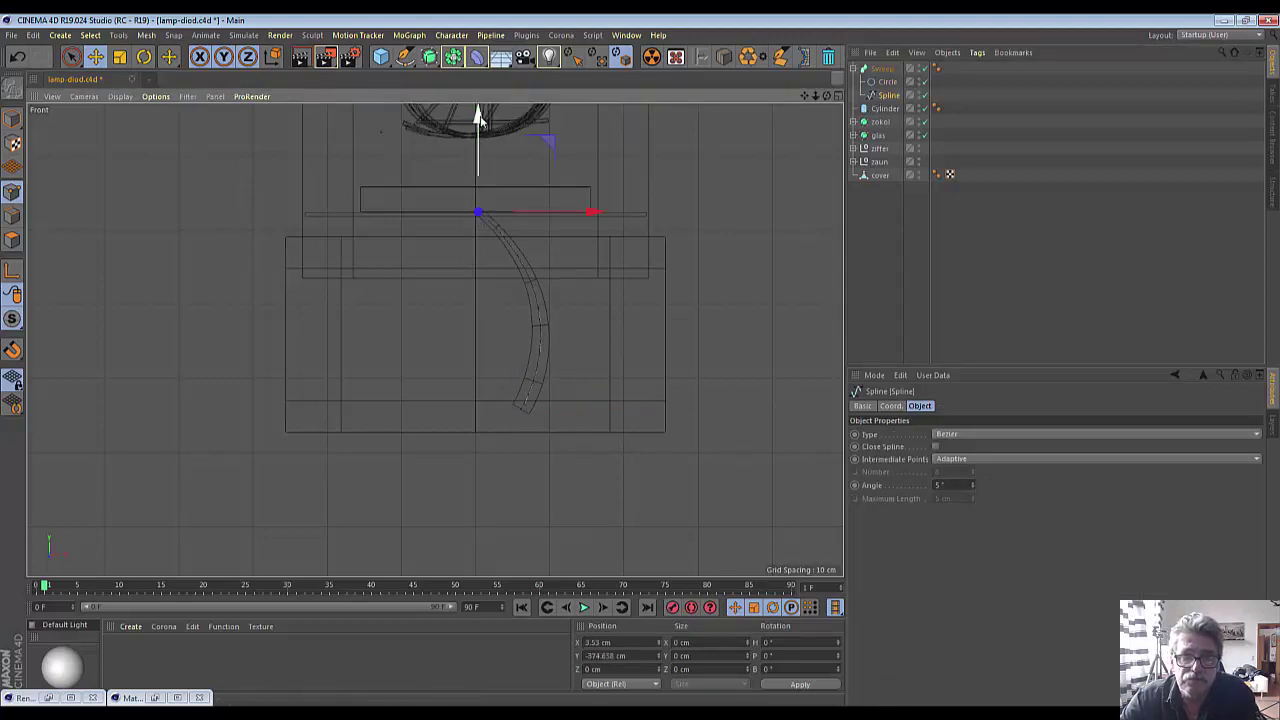
left_click_drag(478, 130, 480, 121)
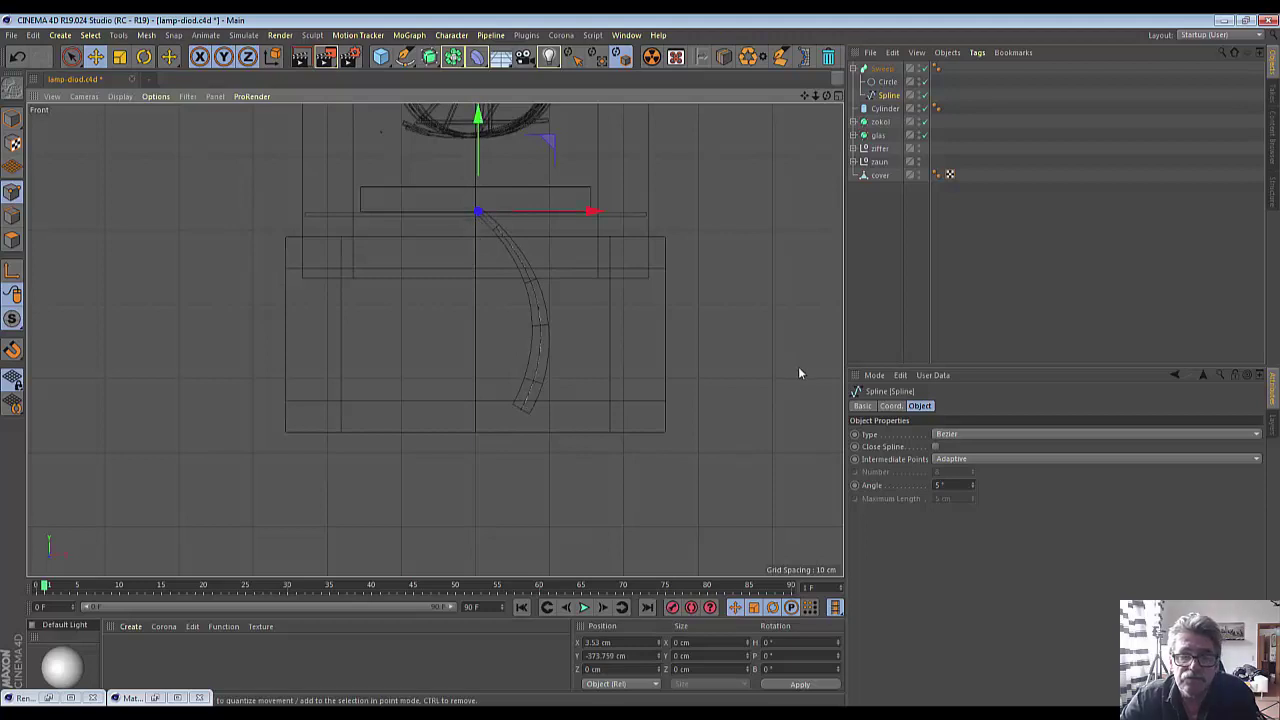
key("Return")
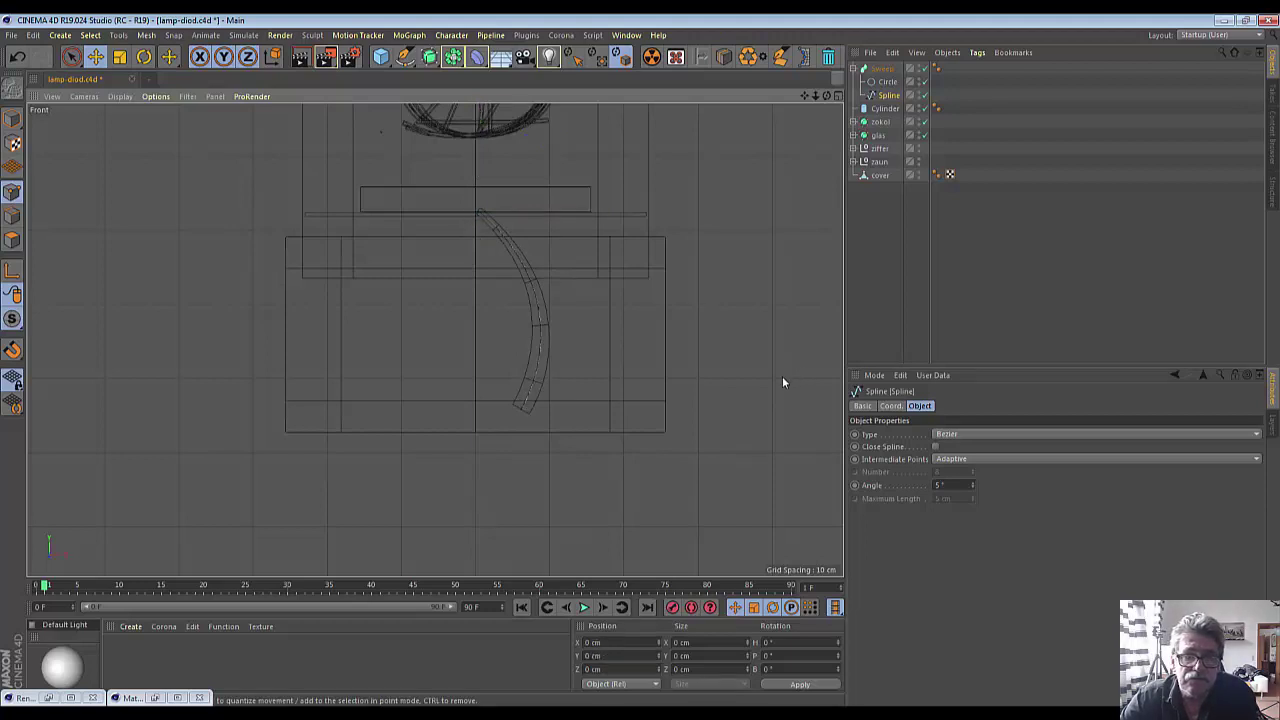
left_click(476, 216)
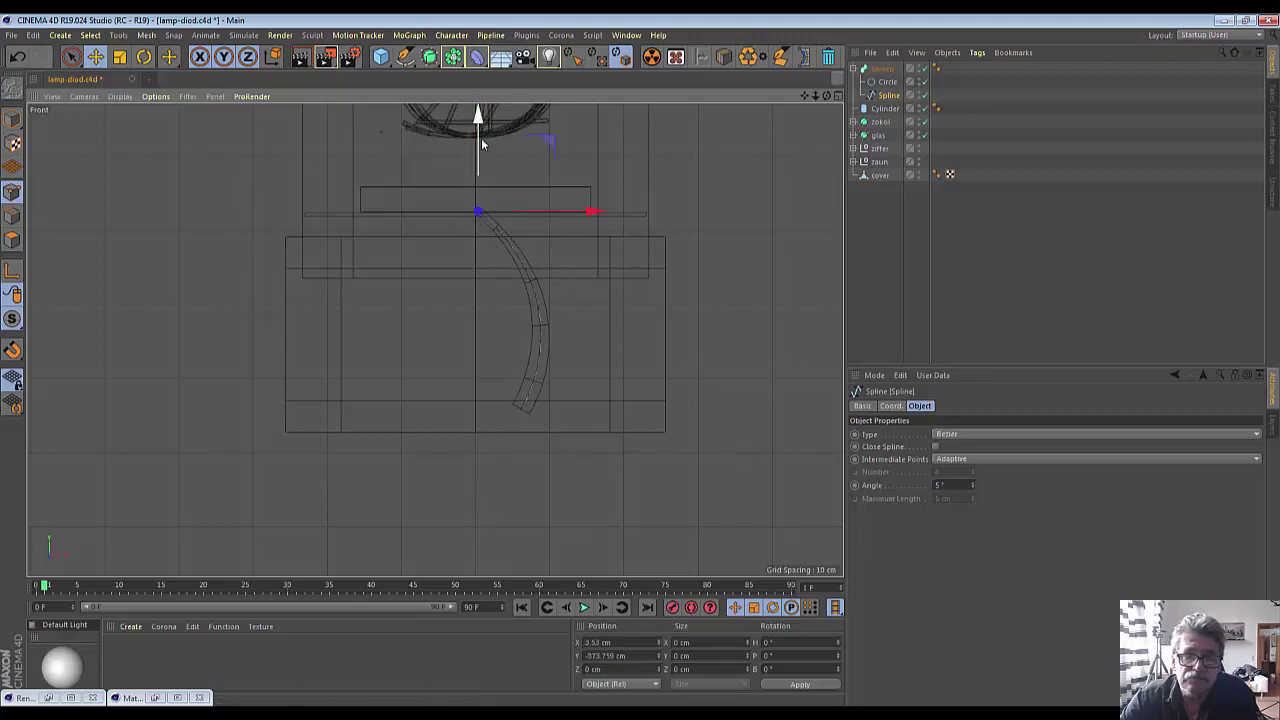
left_click_drag(478, 117, 598, 133)
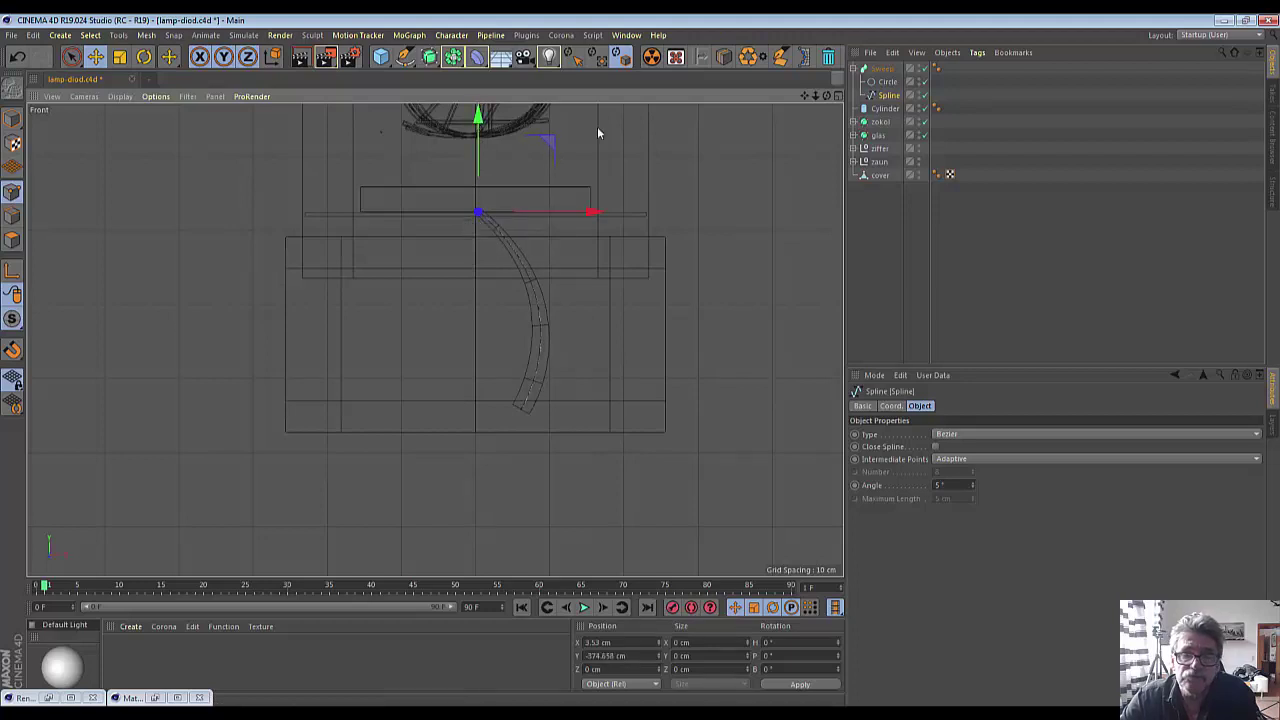
- Return to a single full-size Perspective view and collapse the Sweep hierarchy
left_click(838, 95)
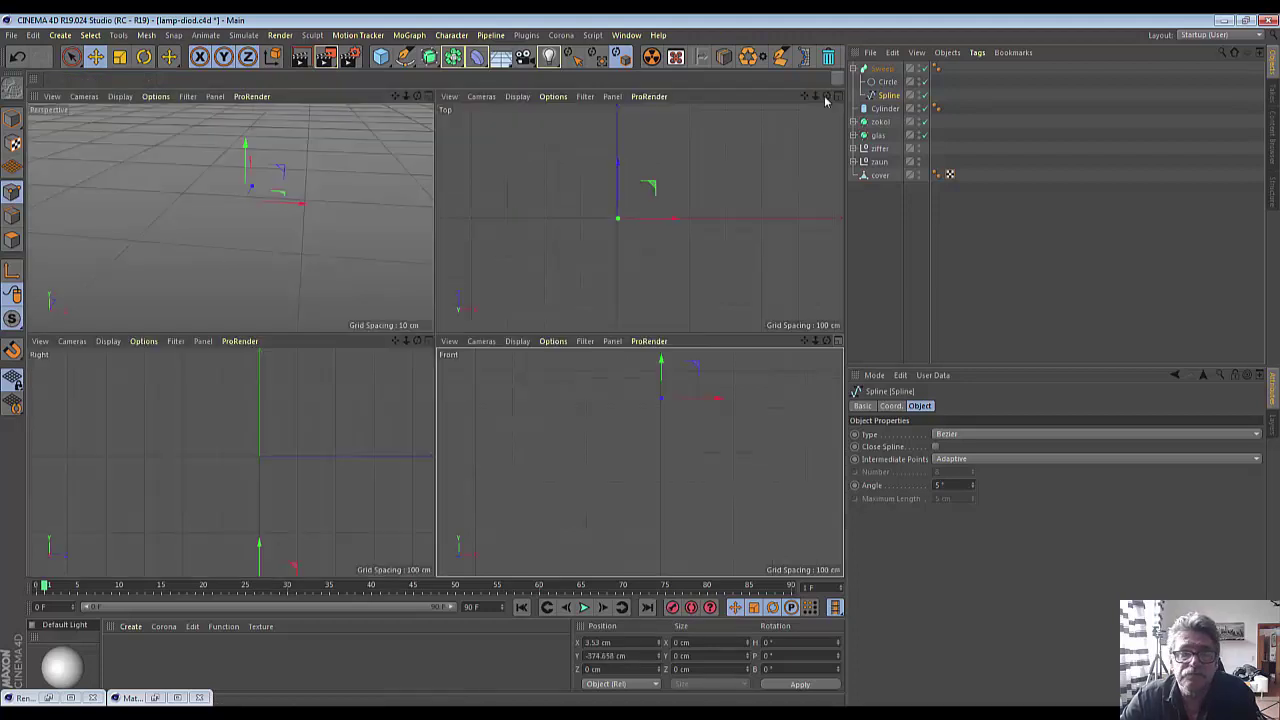
left_click(429, 95)
scroll(537, 451, "down", 2)
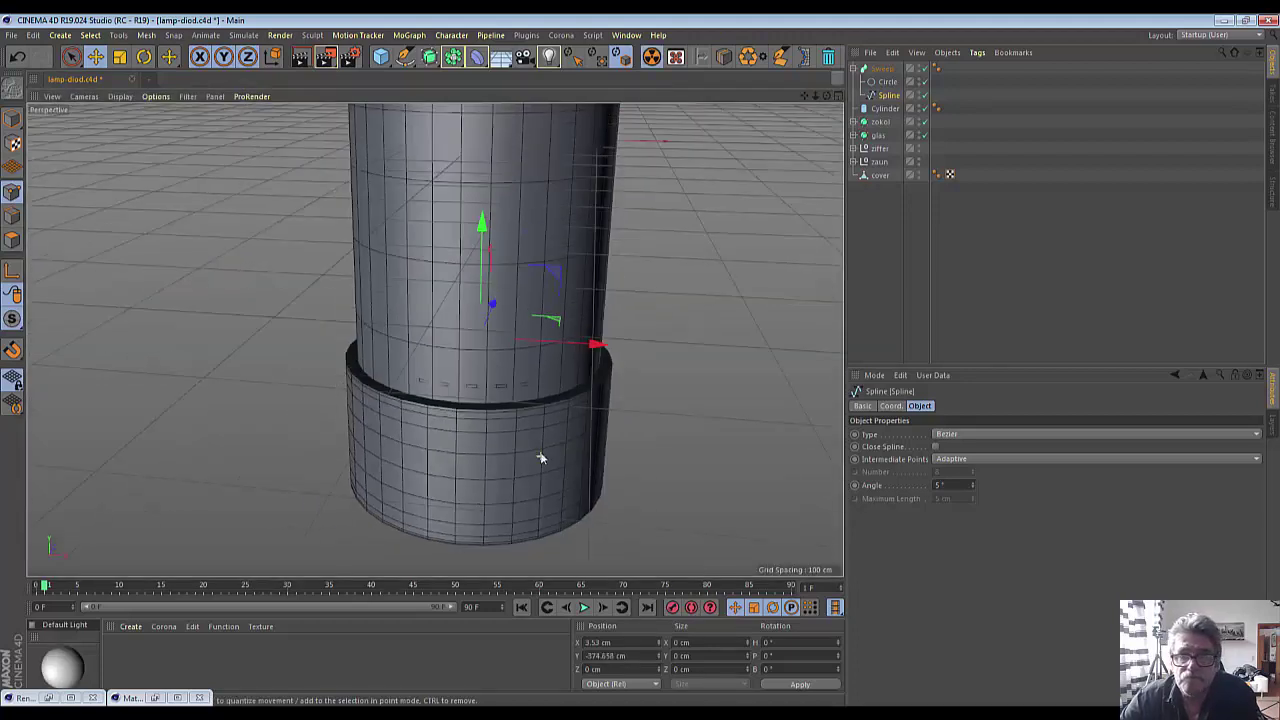
left_click(853, 69)
- Rename the Sweep object to 'provod'
left_click(883, 70)
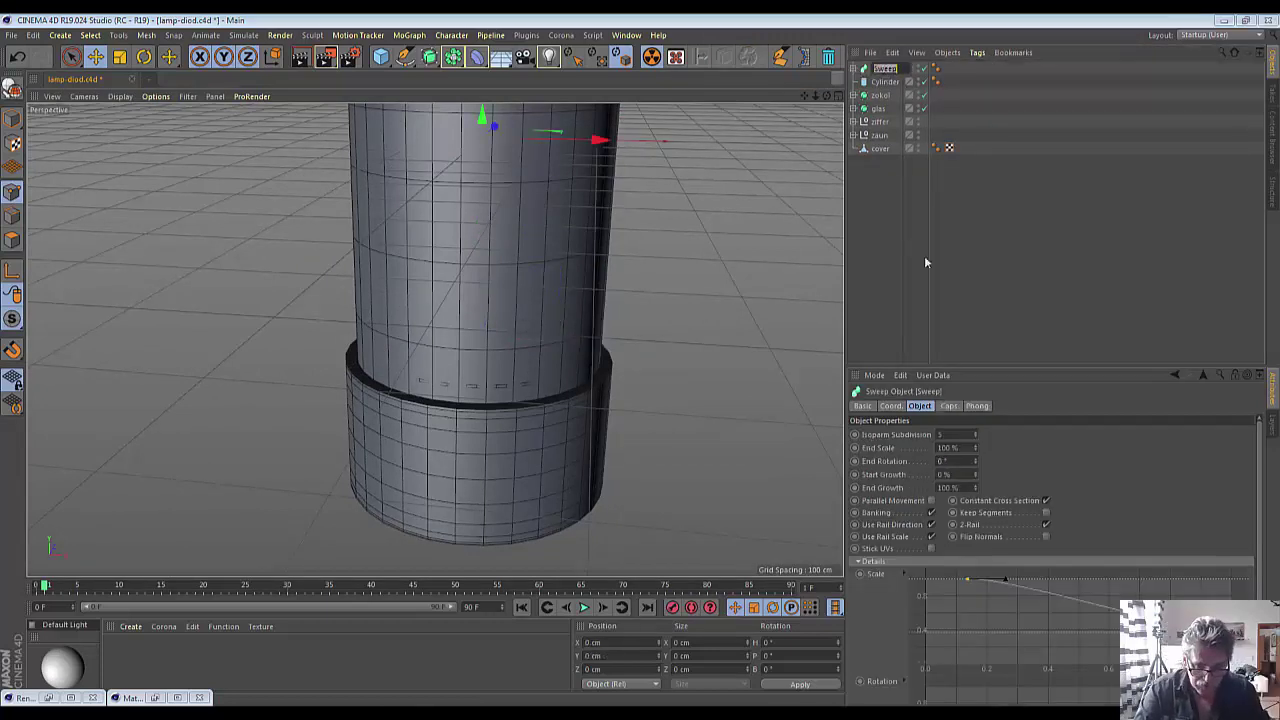
type("privi")
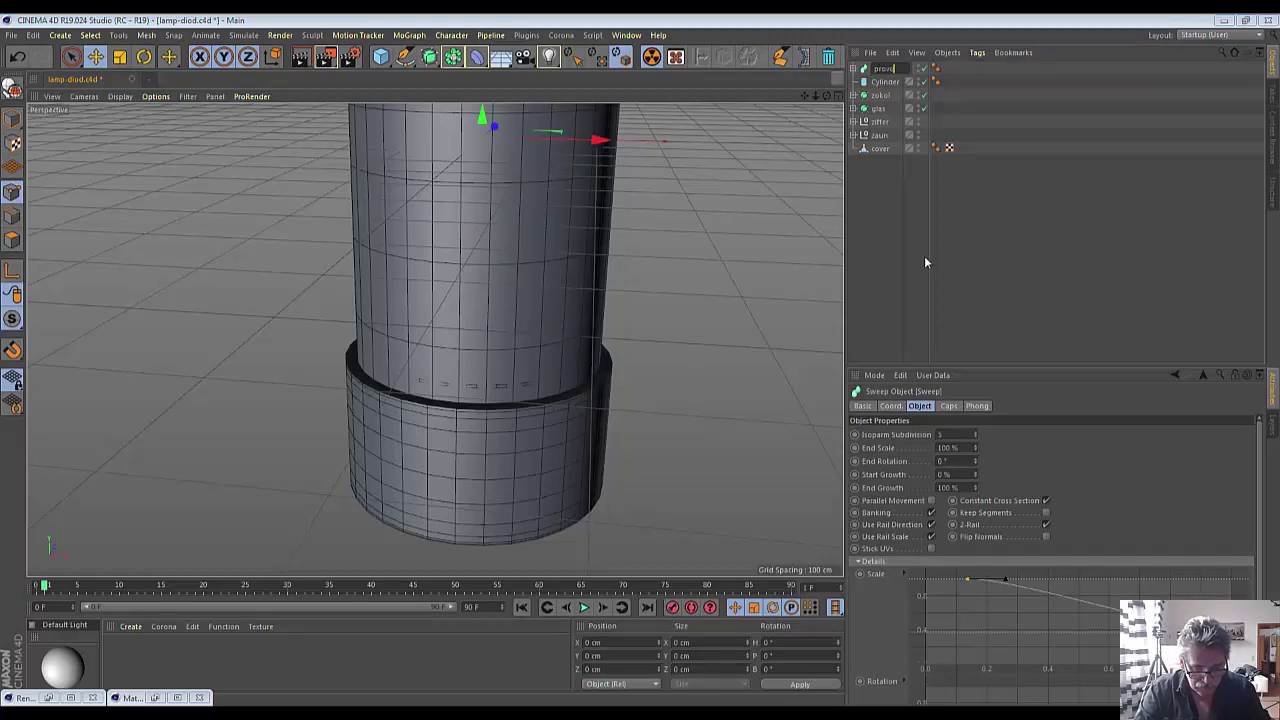
type("d")
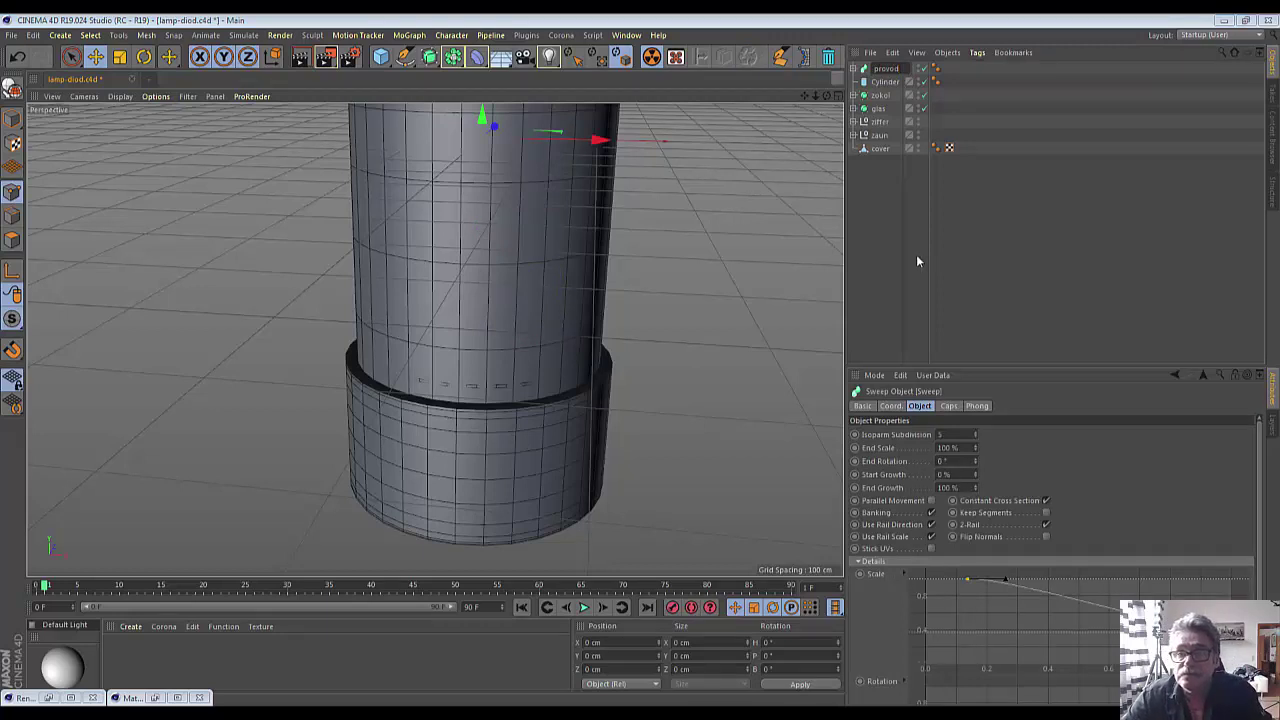
key("Return")
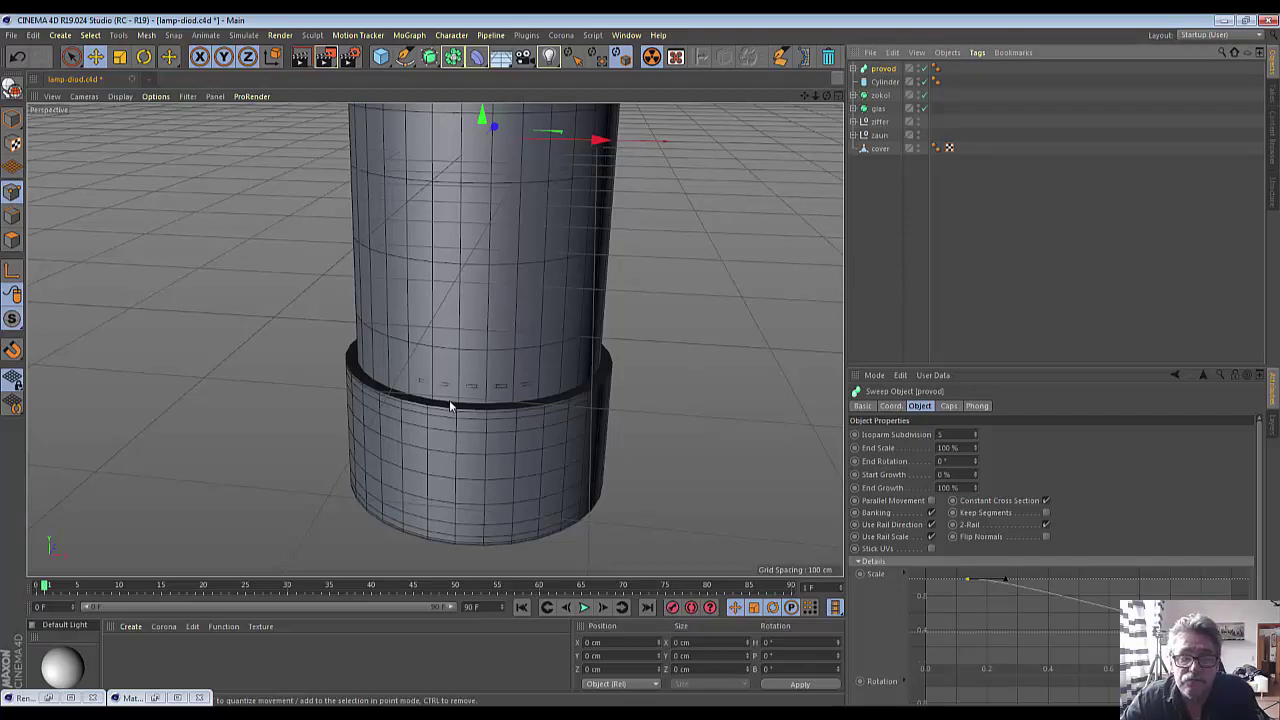
- Reduce the Cylinder's radius to 229 cm and rename it 'ploshadka'
left_click(884, 83)
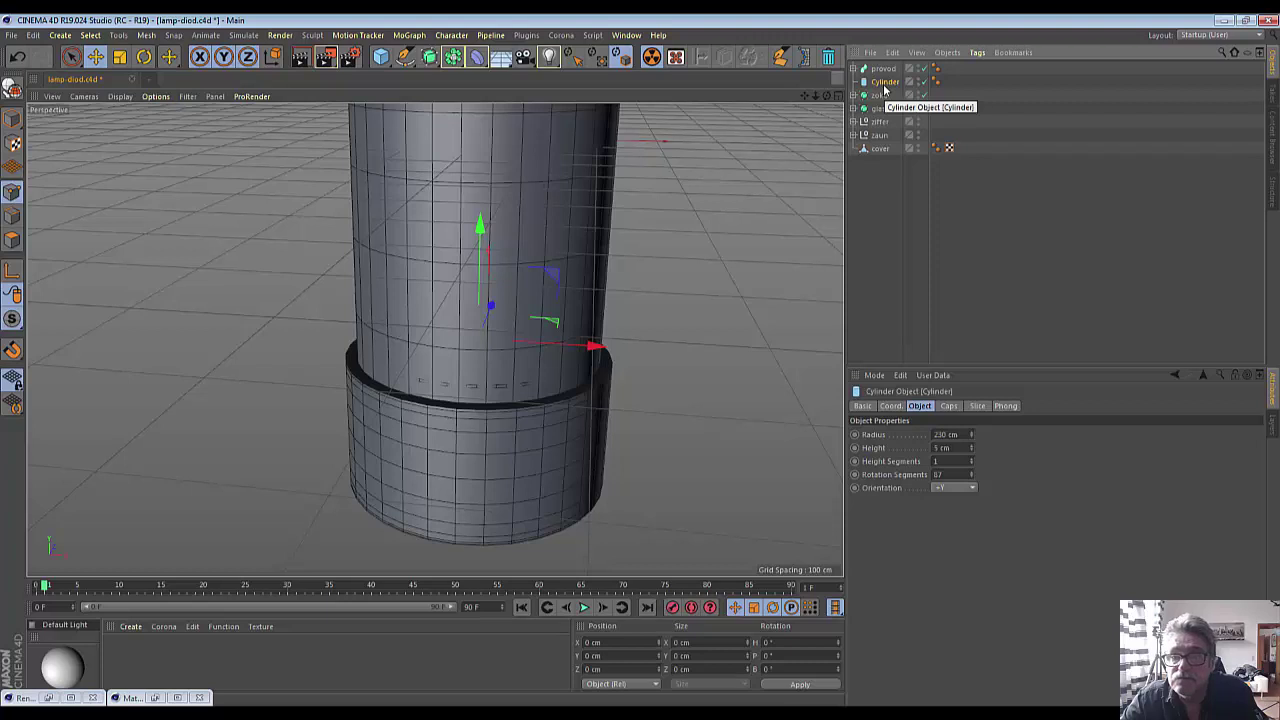
left_click(972, 437, "shift")
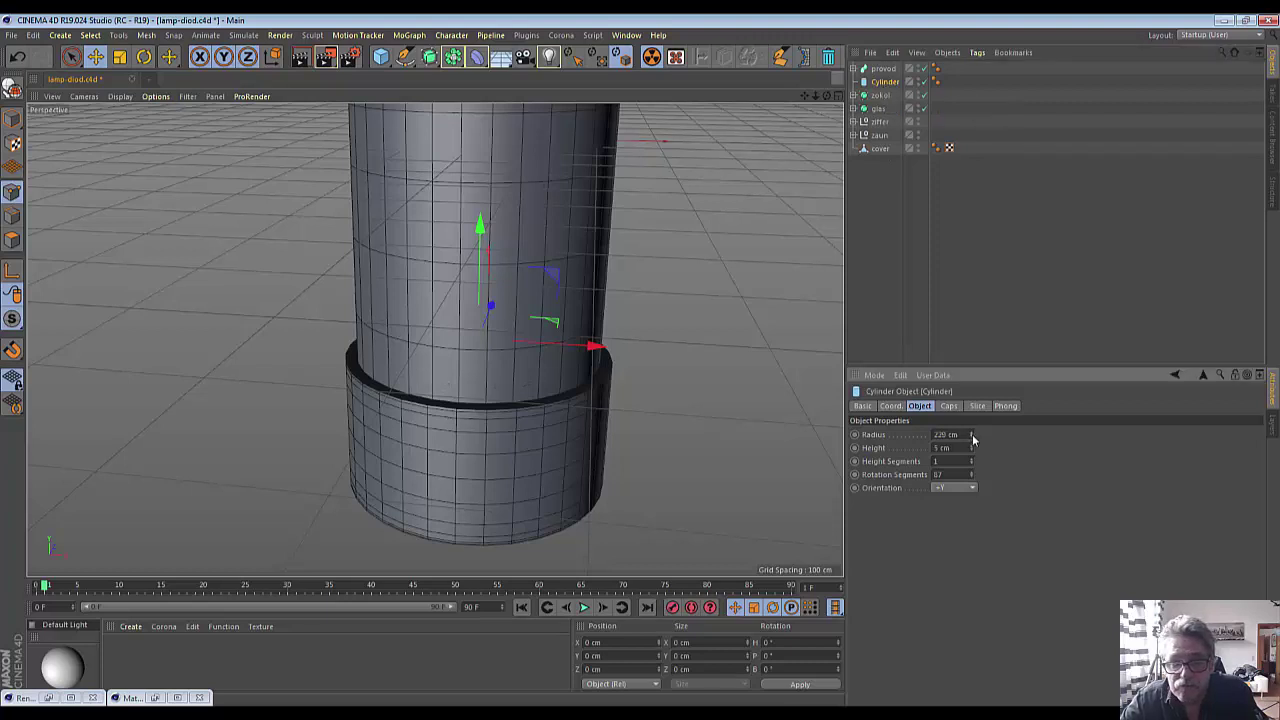
double_click(883, 82)
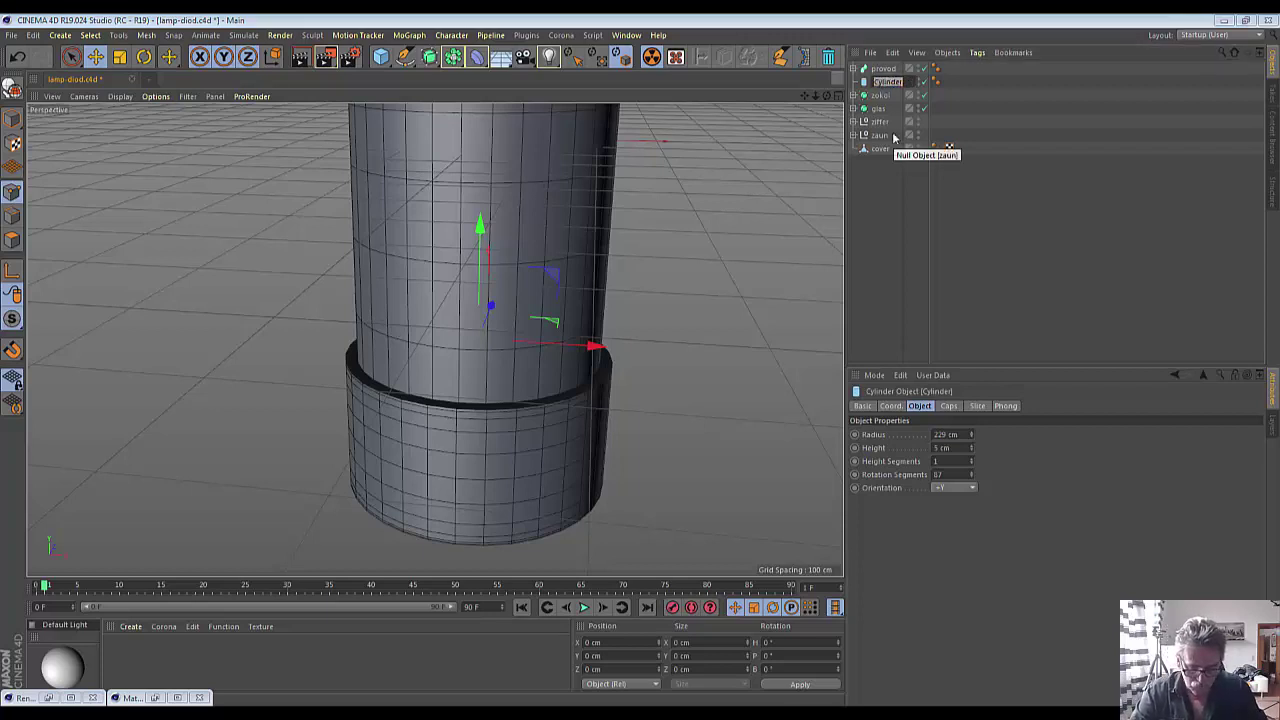
type("pl")
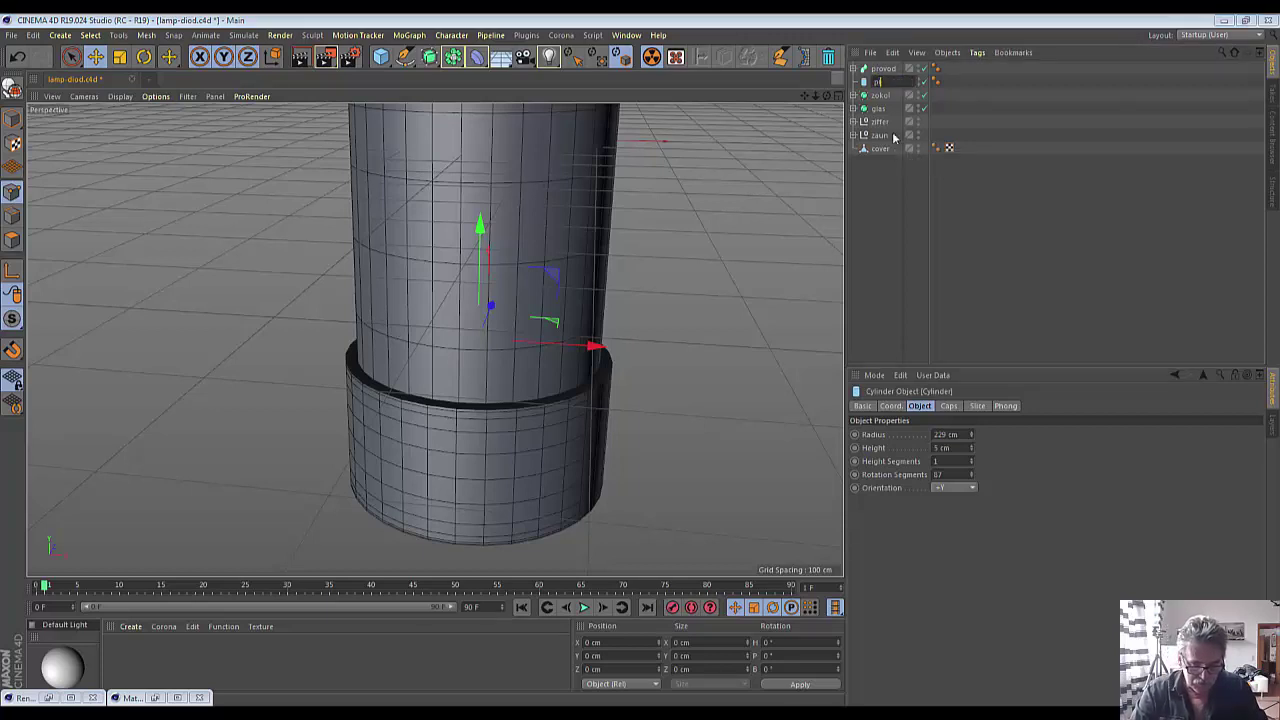
type("atinka")
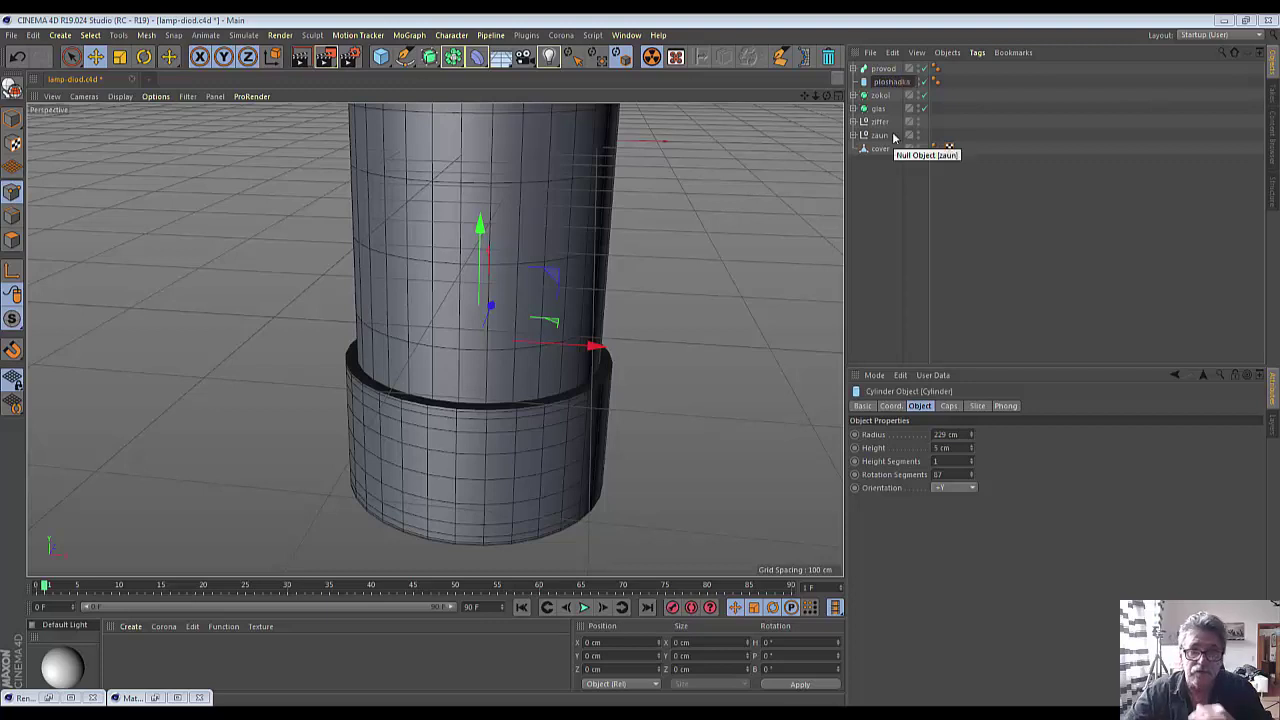
key("Return")
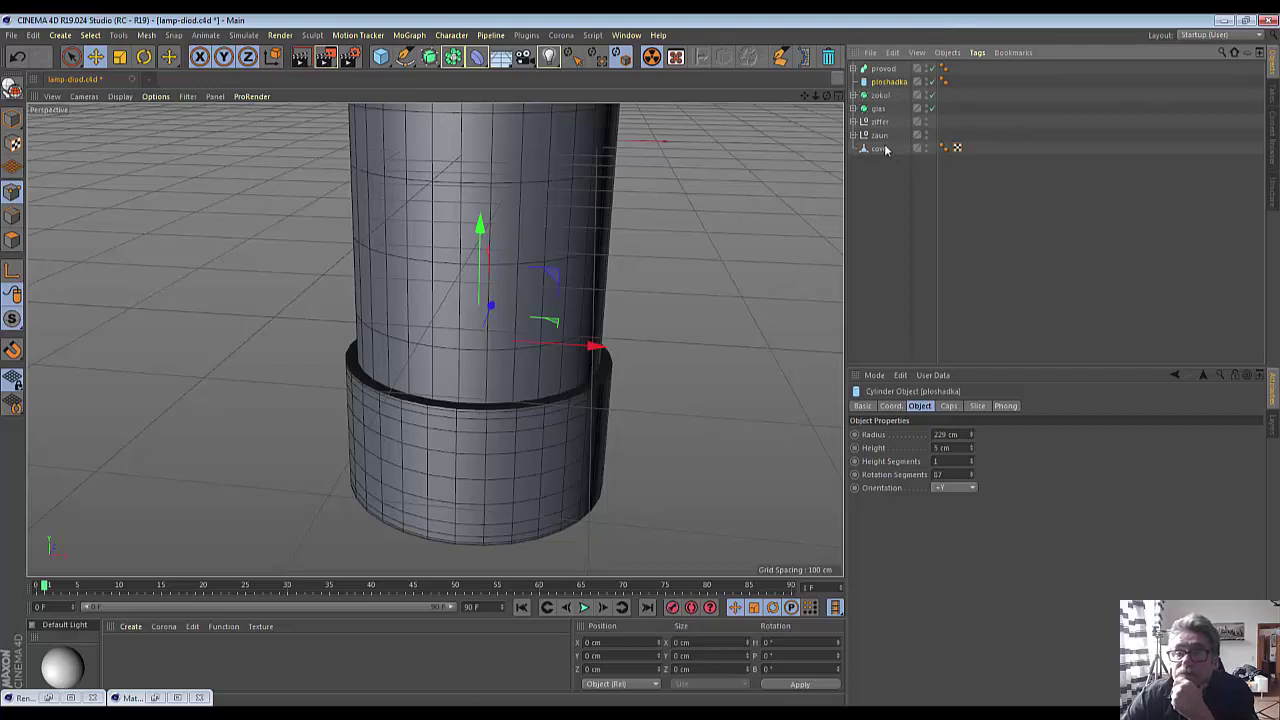
left_click(879, 108)
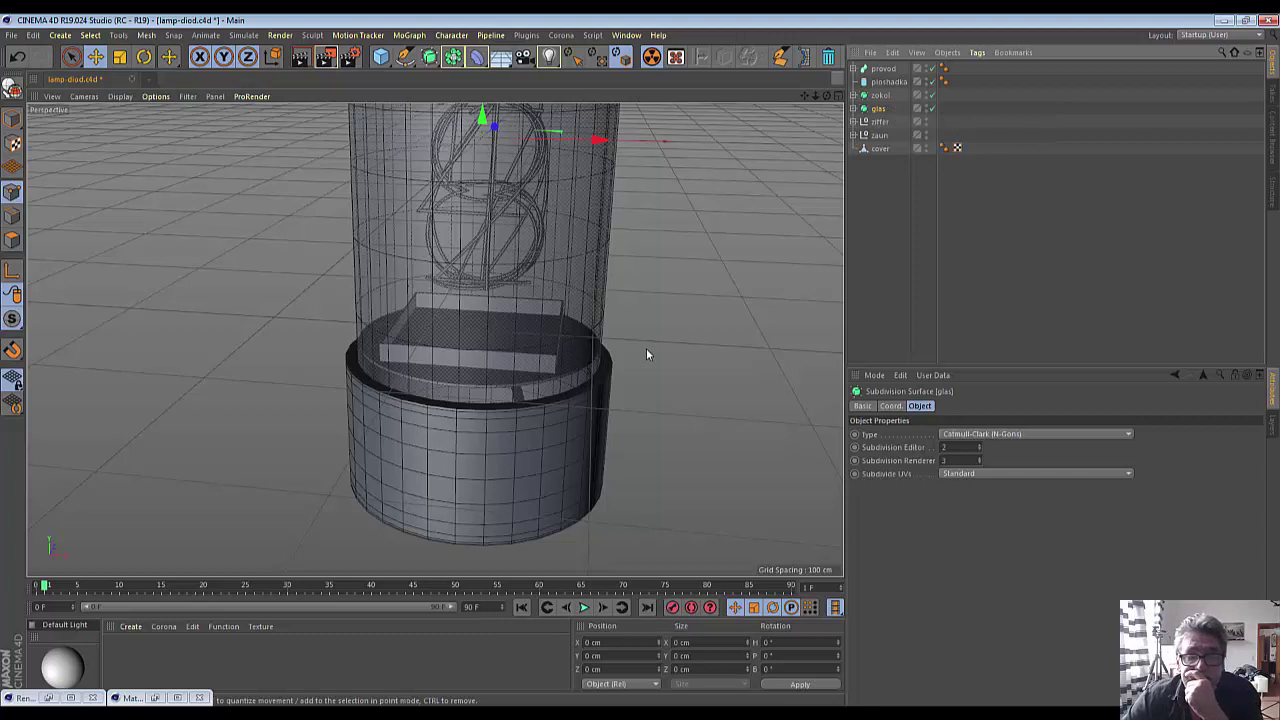
left_click(880, 95)
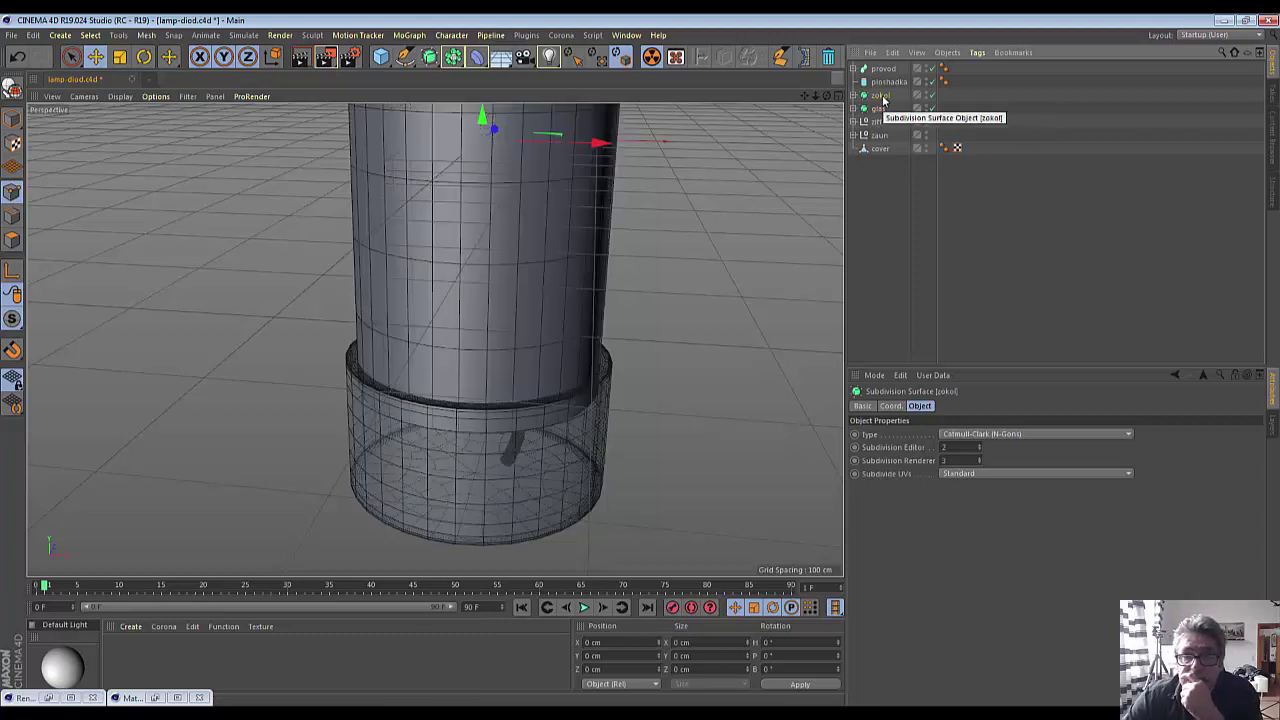
left_click(880, 108, "shift")
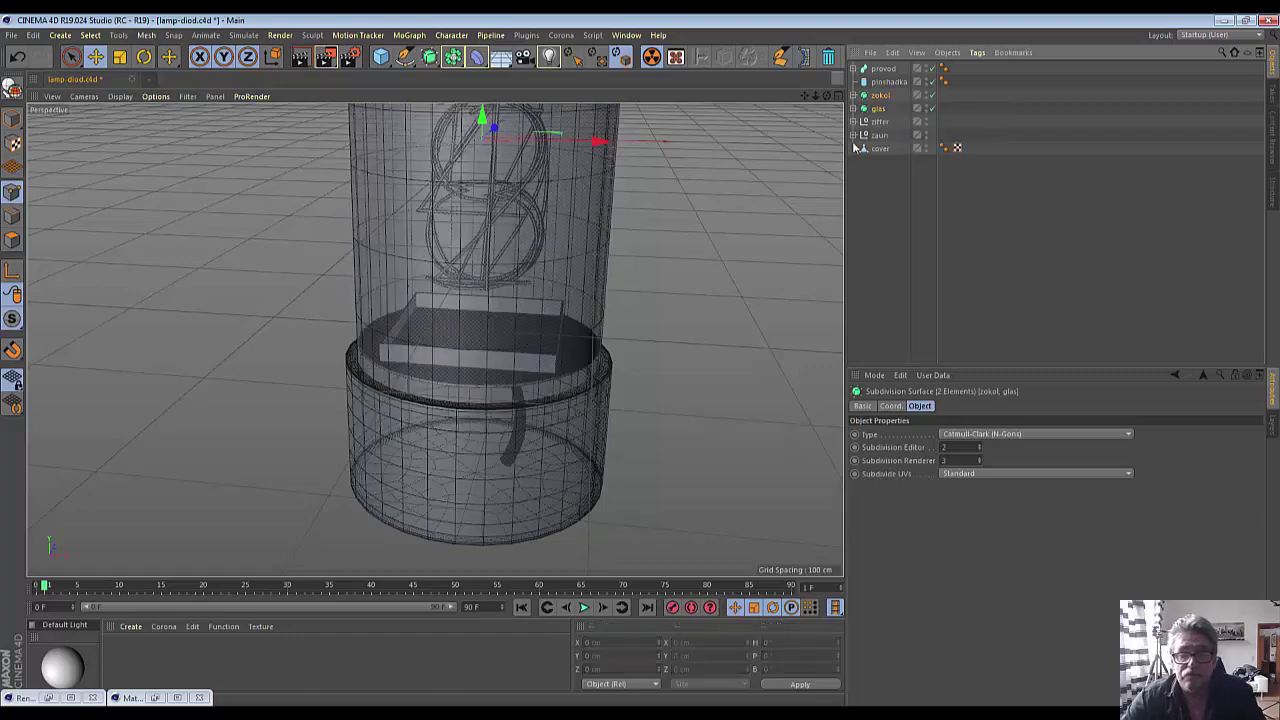
mouse_move(738, 198)
left_mouse_down("alt")
mouse_move(700, 250)
mouse_move(690, 230)
left_mouse_up("alt")
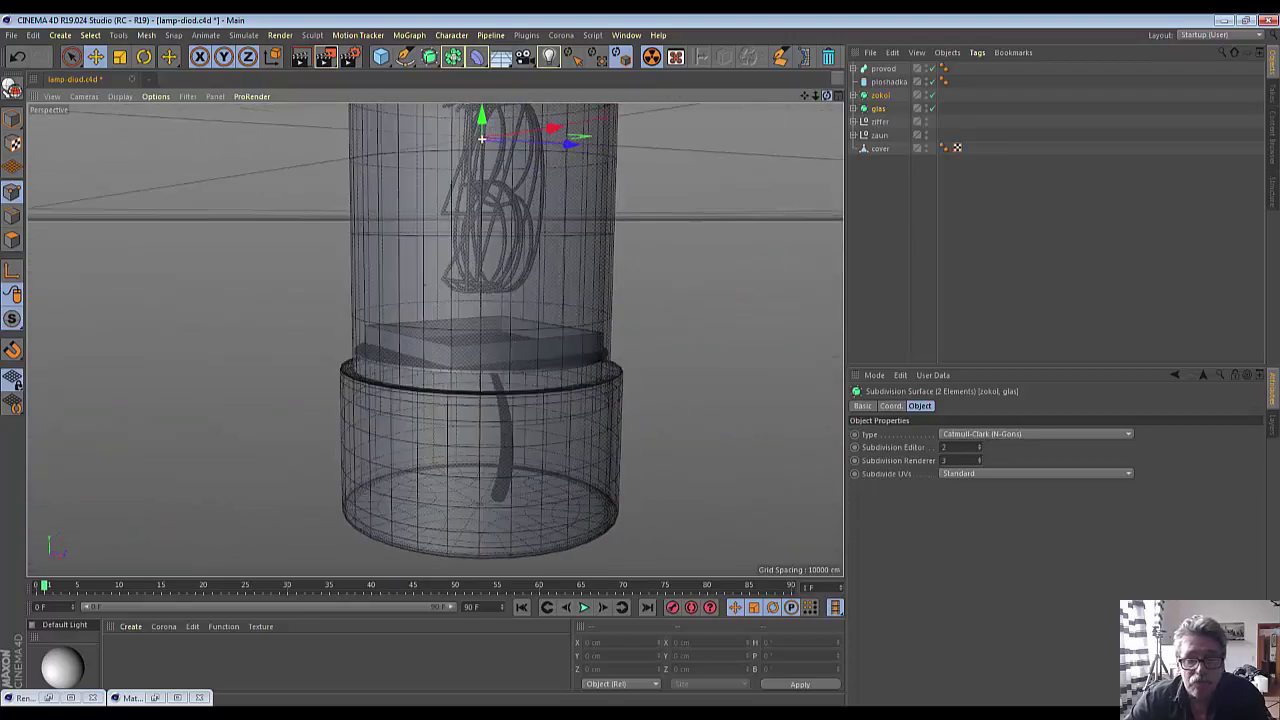
left_click_drag(481, 139, 481, 139, "alt")
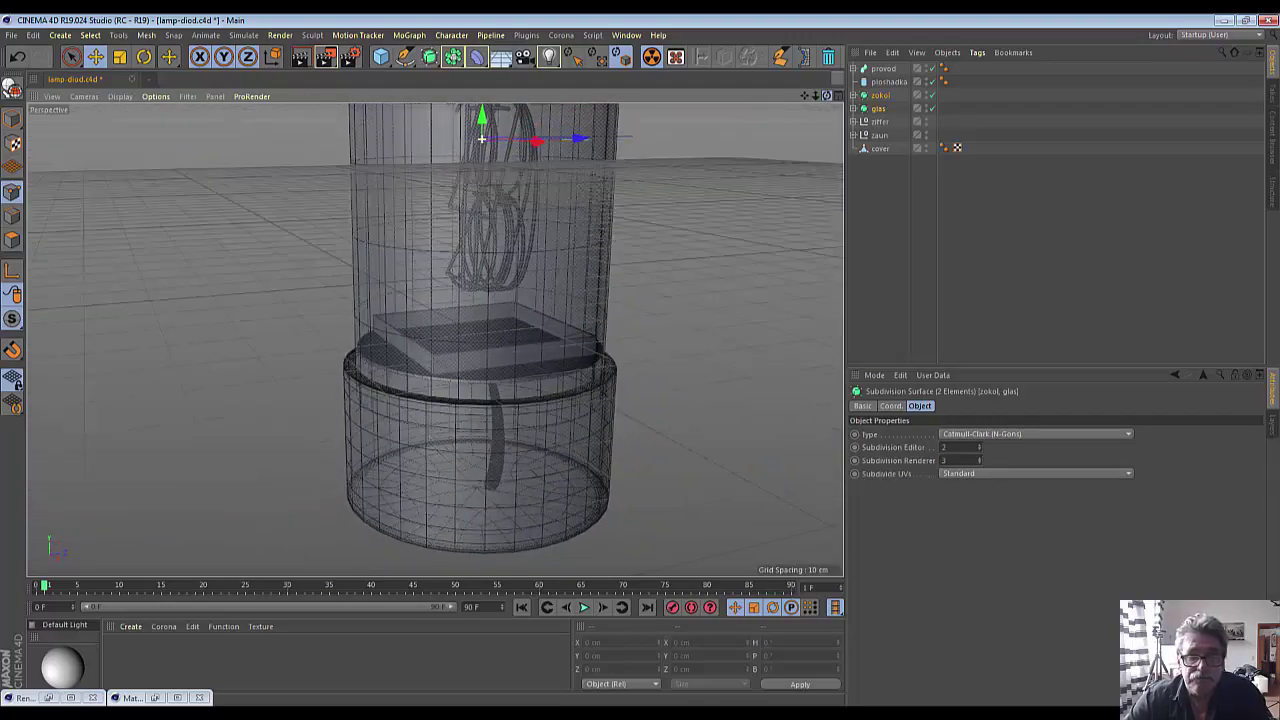
left_click_drag(481, 139, 481, 139, "alt")
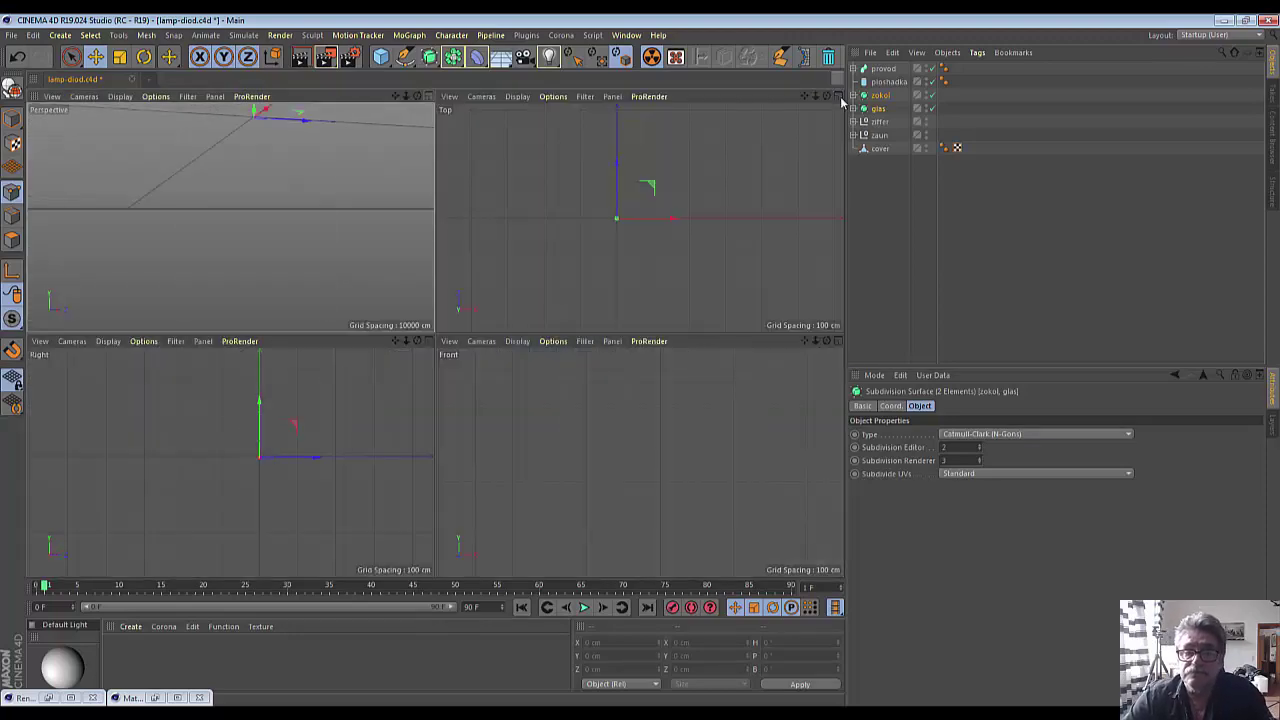
left_click(840, 96)
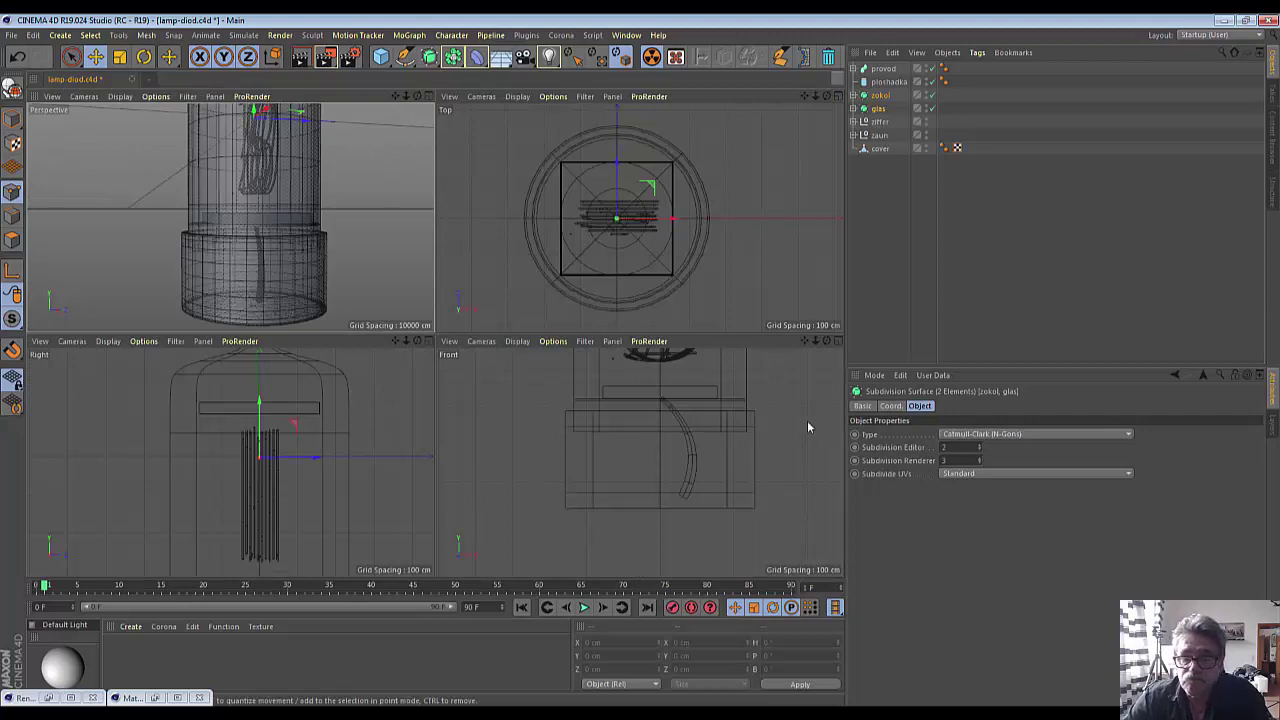
left_click(838, 341)
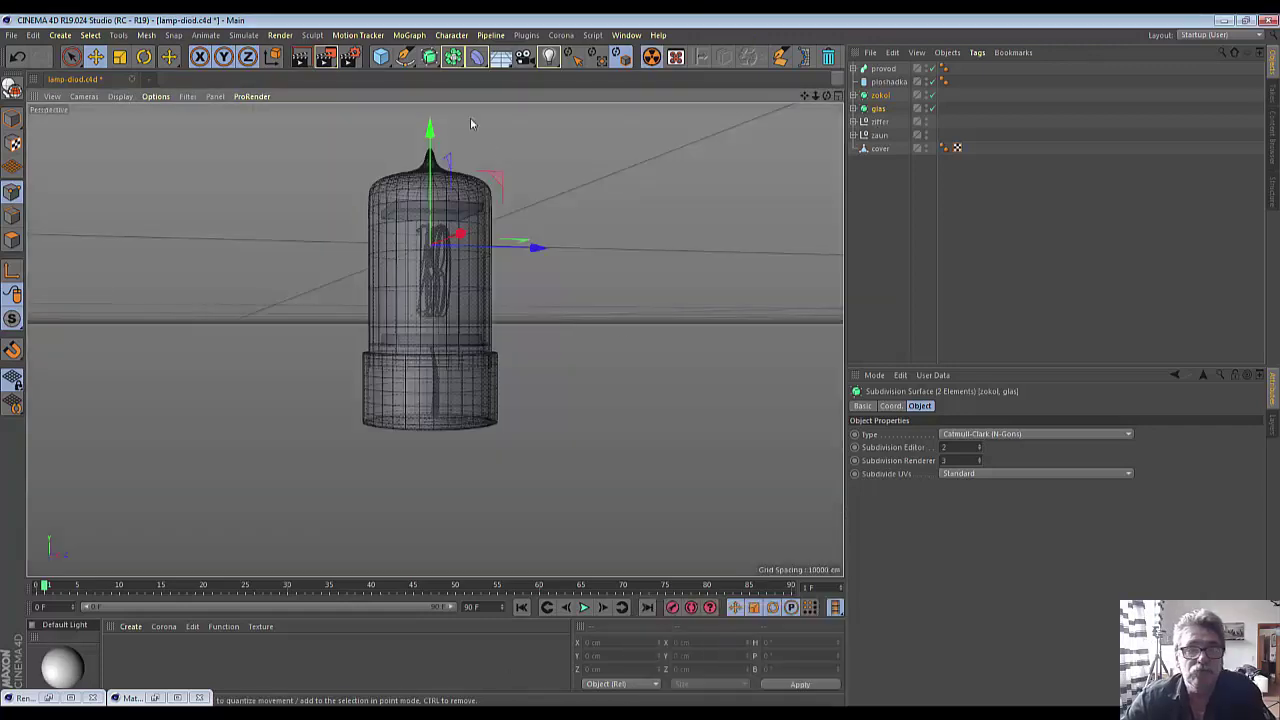
- Add a new Cube and move it down below the lamp's base
left_click(381, 60)
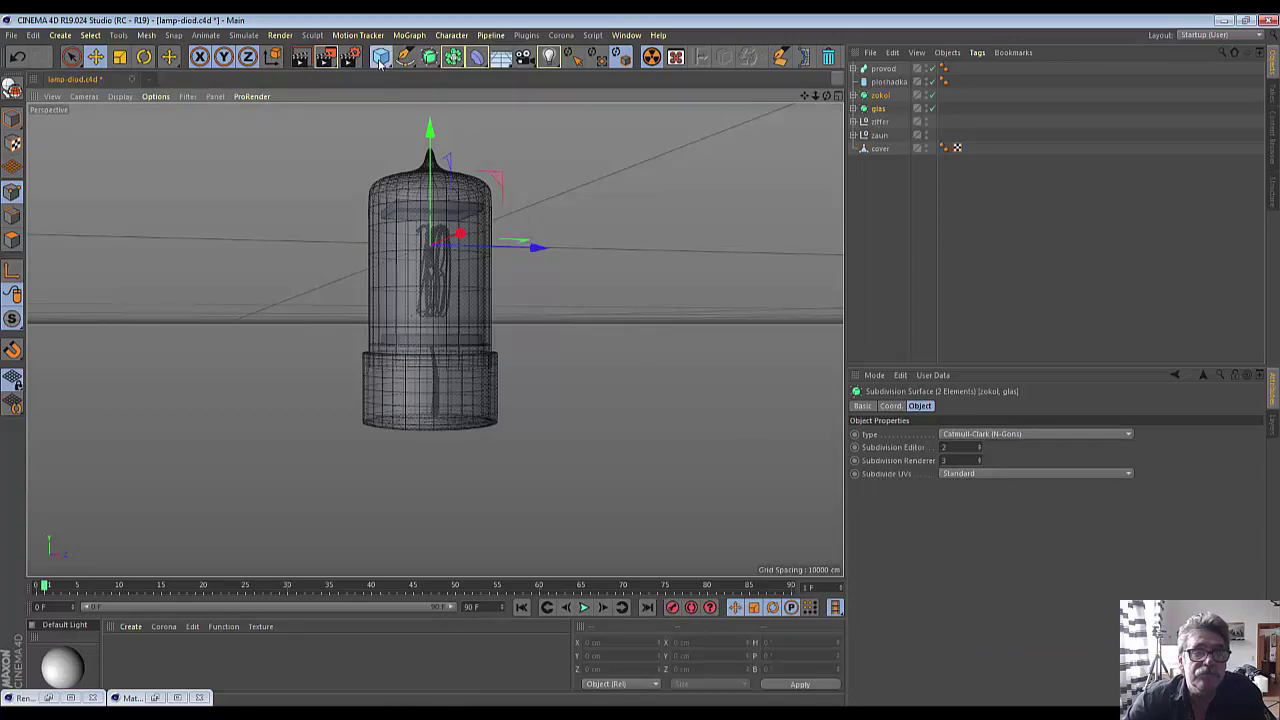
left_click(476, 80)
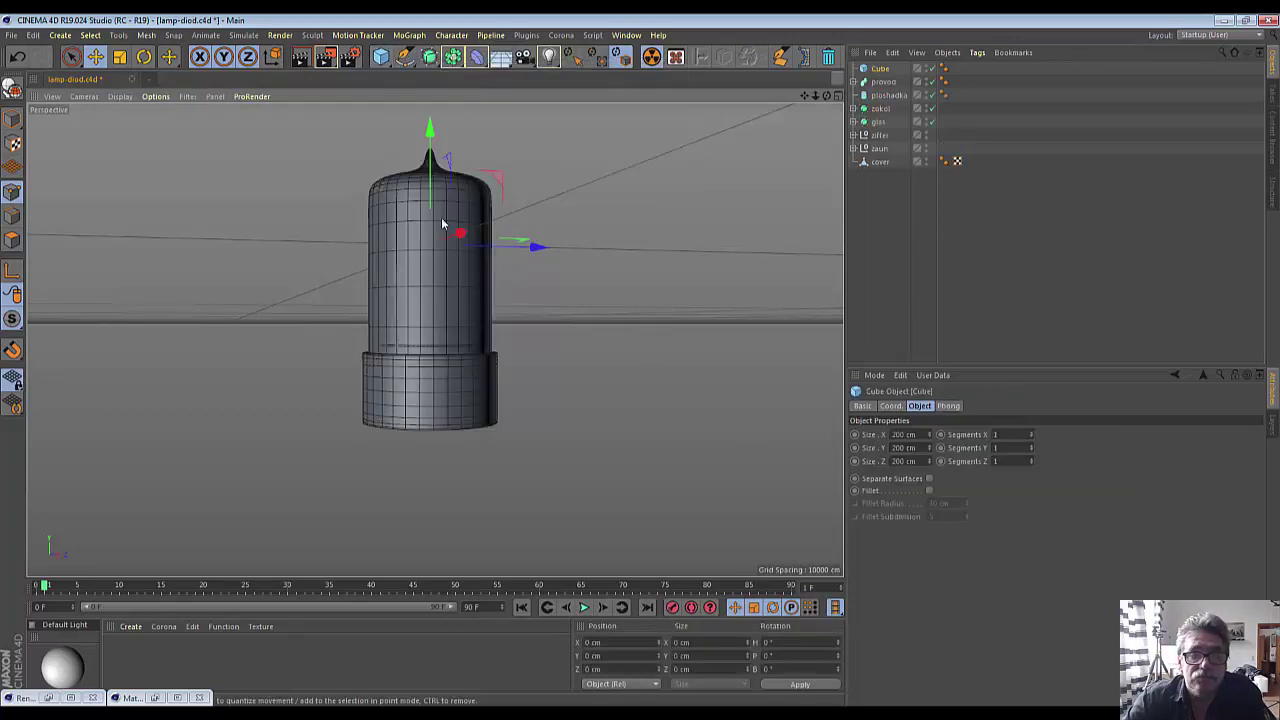
left_click_drag(428, 140, 428, 366)
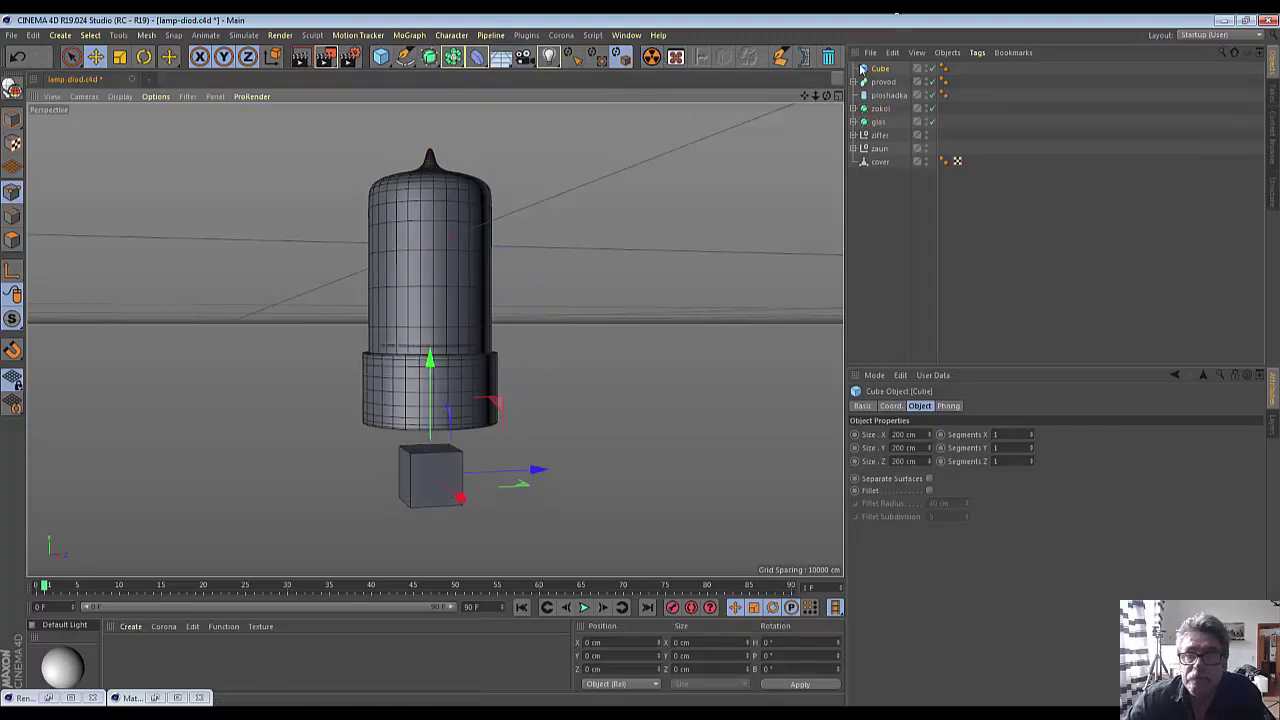
- Resize the cube into a thin 16 × 123 × 84 cm slab
left_click_drag(487, 482, 520, 478, "alt")
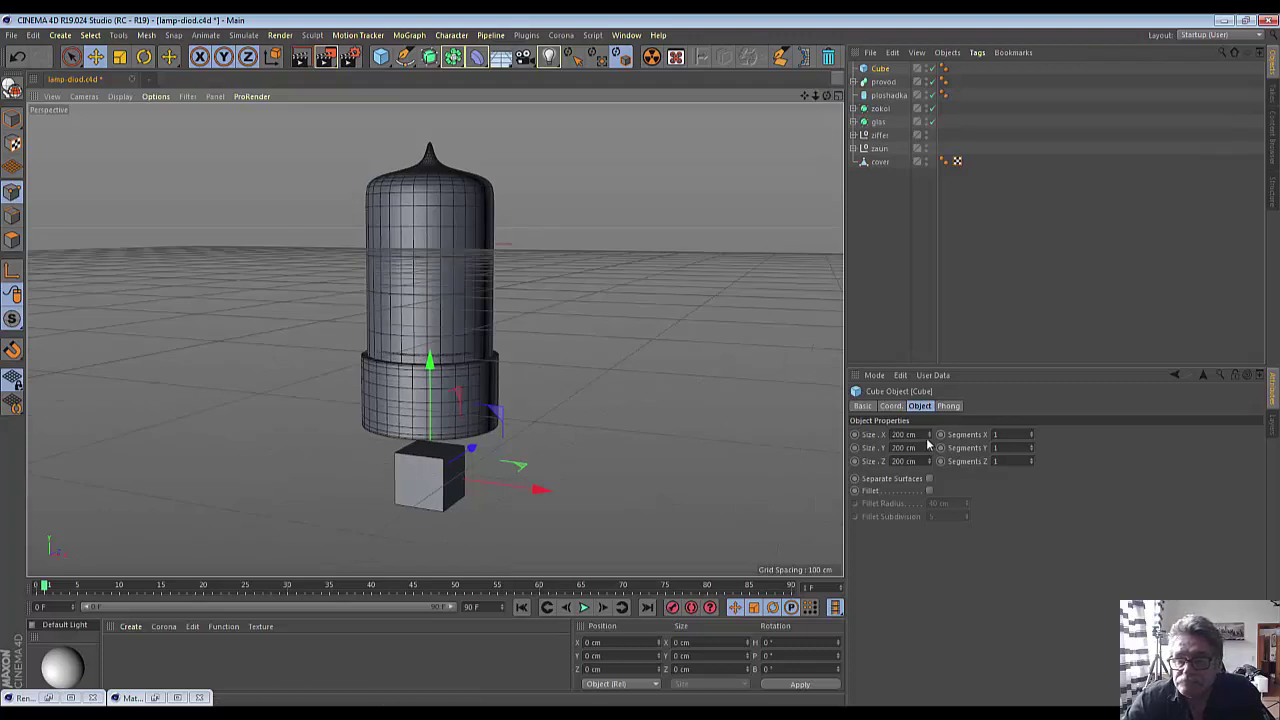
left_click_drag(930, 435, 930, 475)
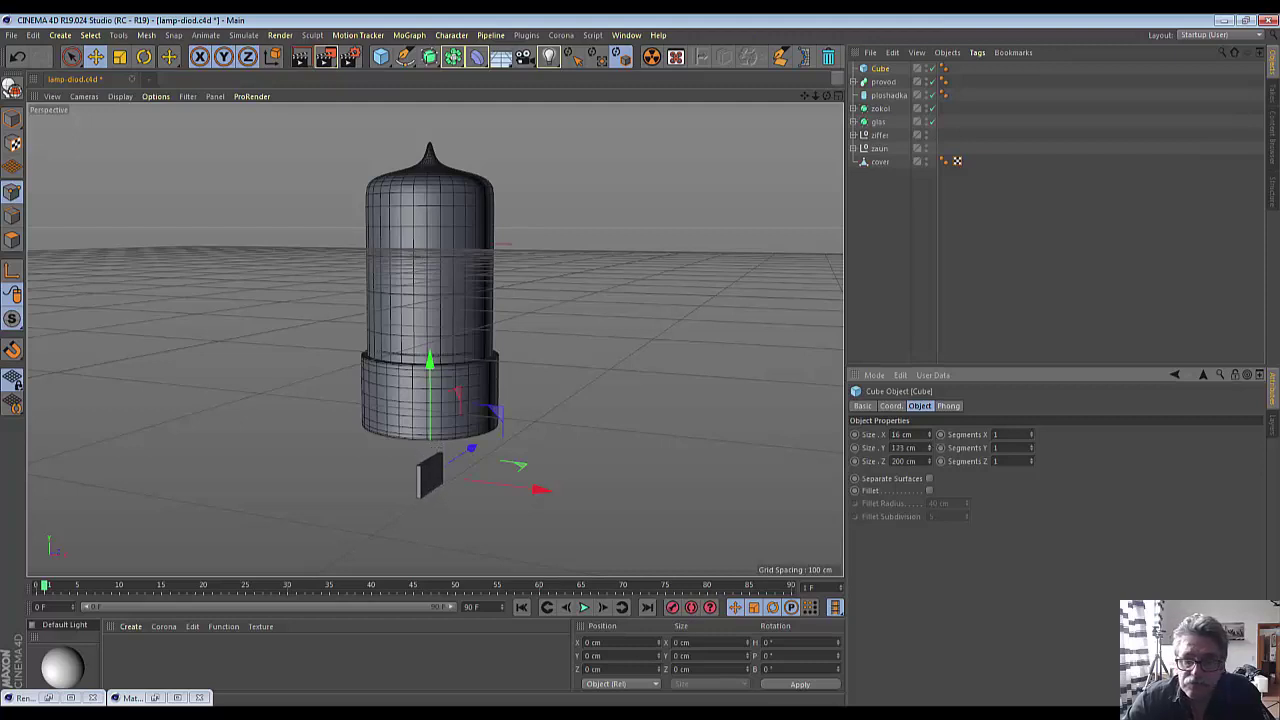
left_click_drag(936, 462, 935, 510)
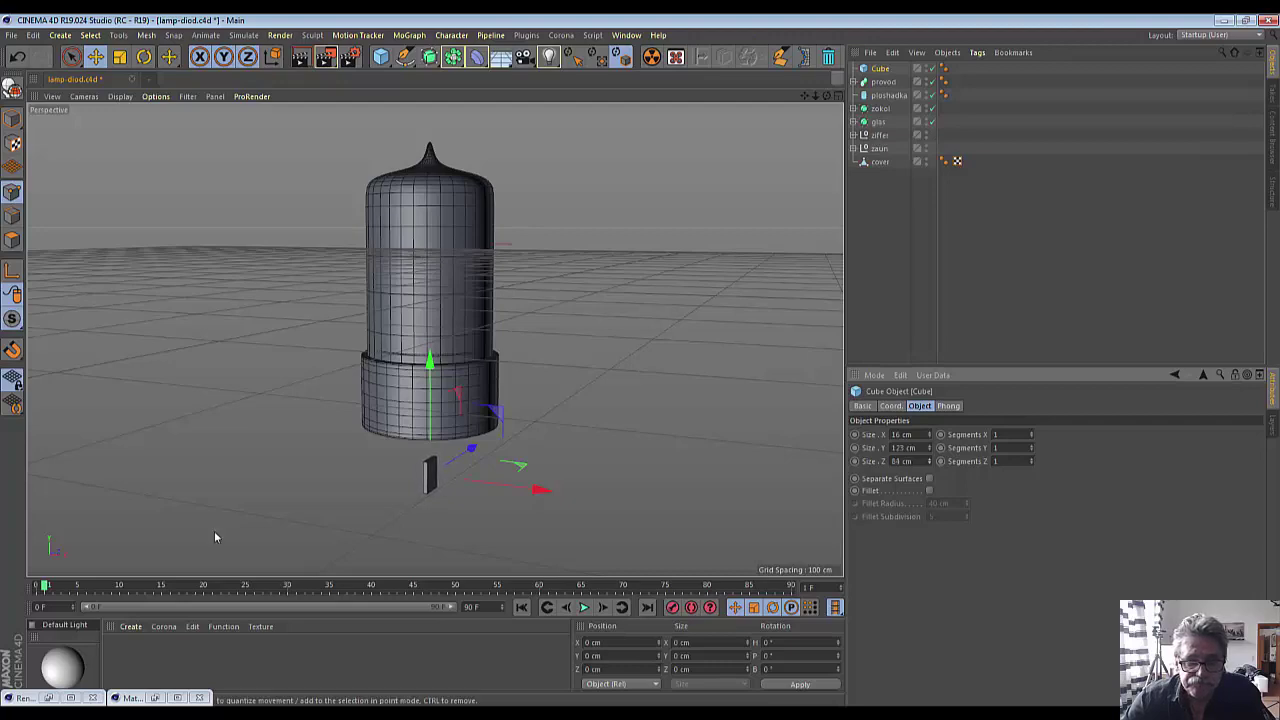
scroll(243, 478, "up", 3)
scroll(243, 478, "up", 2)
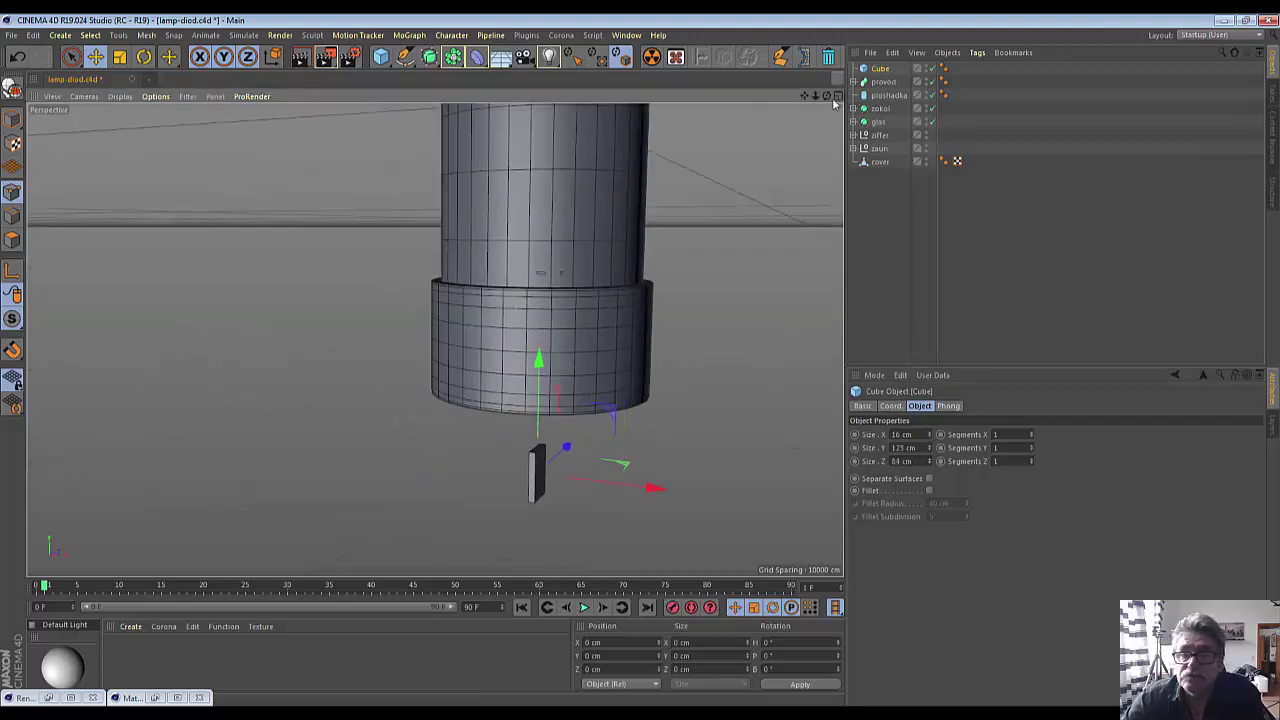
- Set the pin cube's size to X 10 cm, Y 100 cm and Z 63 cm
mouse_move(826, 96)
left_mouse_down()
mouse_move(826, 110)
mouse_move(746, 96)
left_mouse_up()
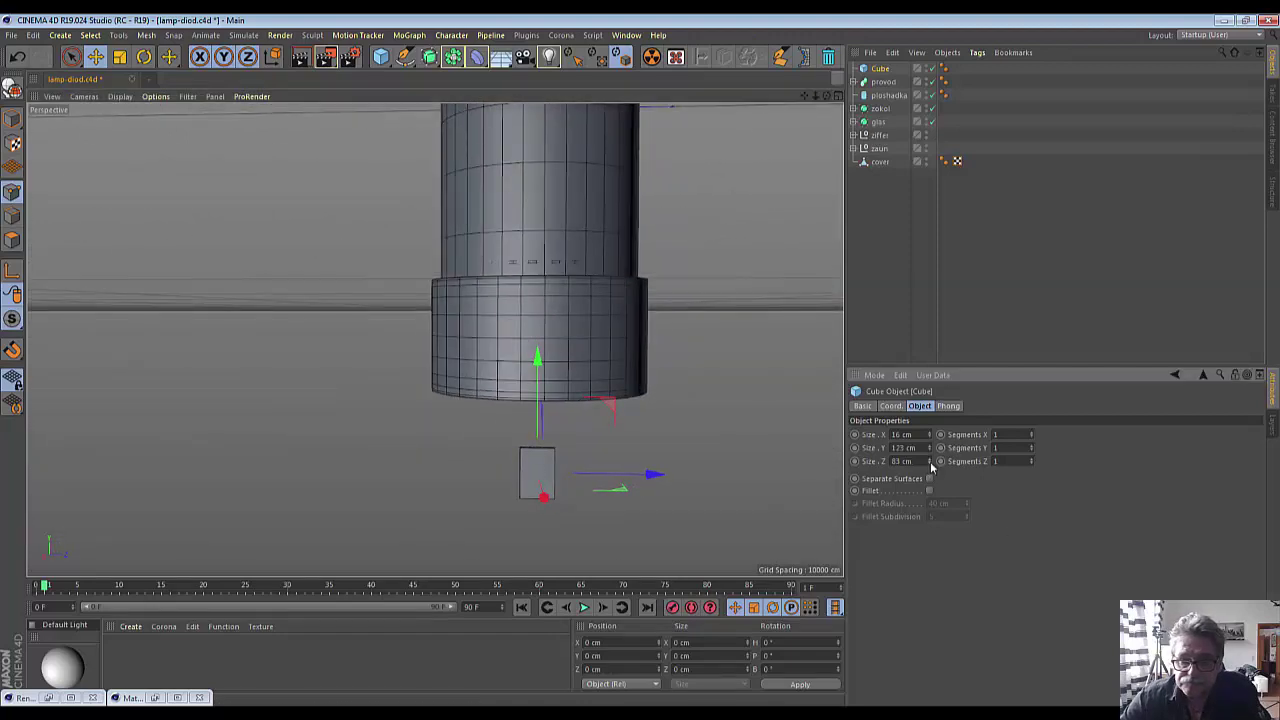
left_click_drag(929, 462, 929, 480)
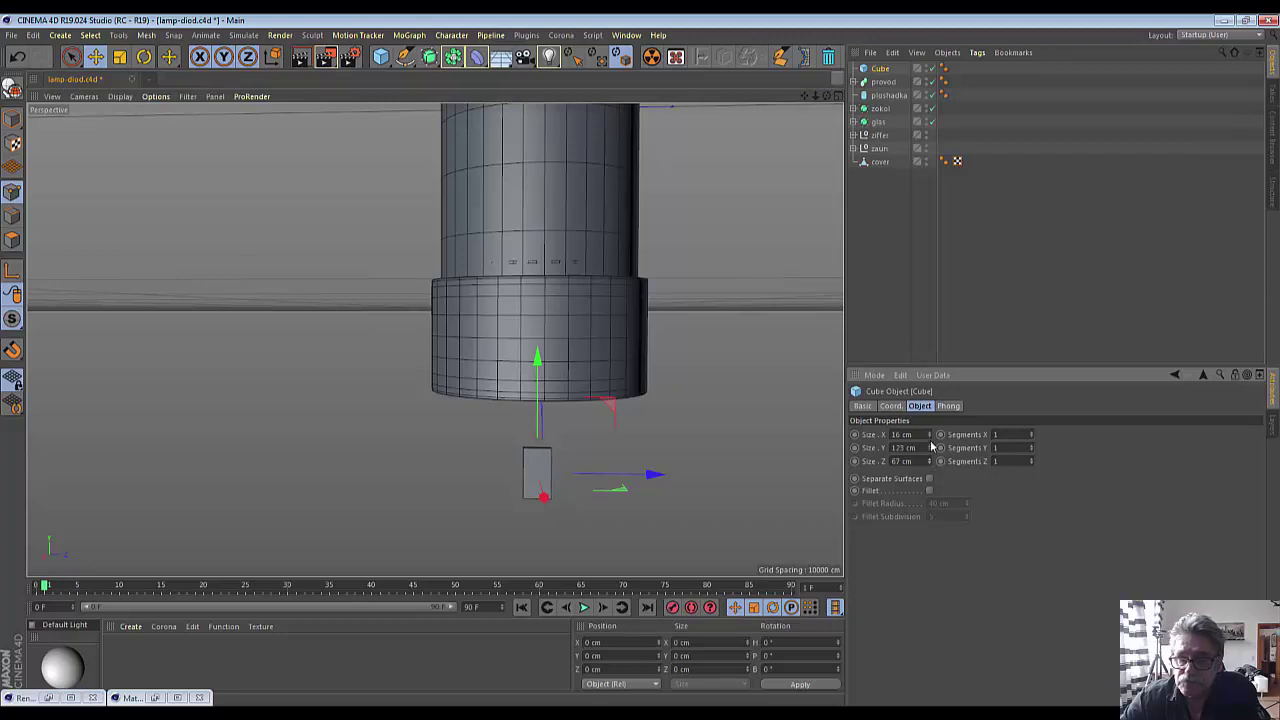
left_click_drag(929, 434, 929, 452)
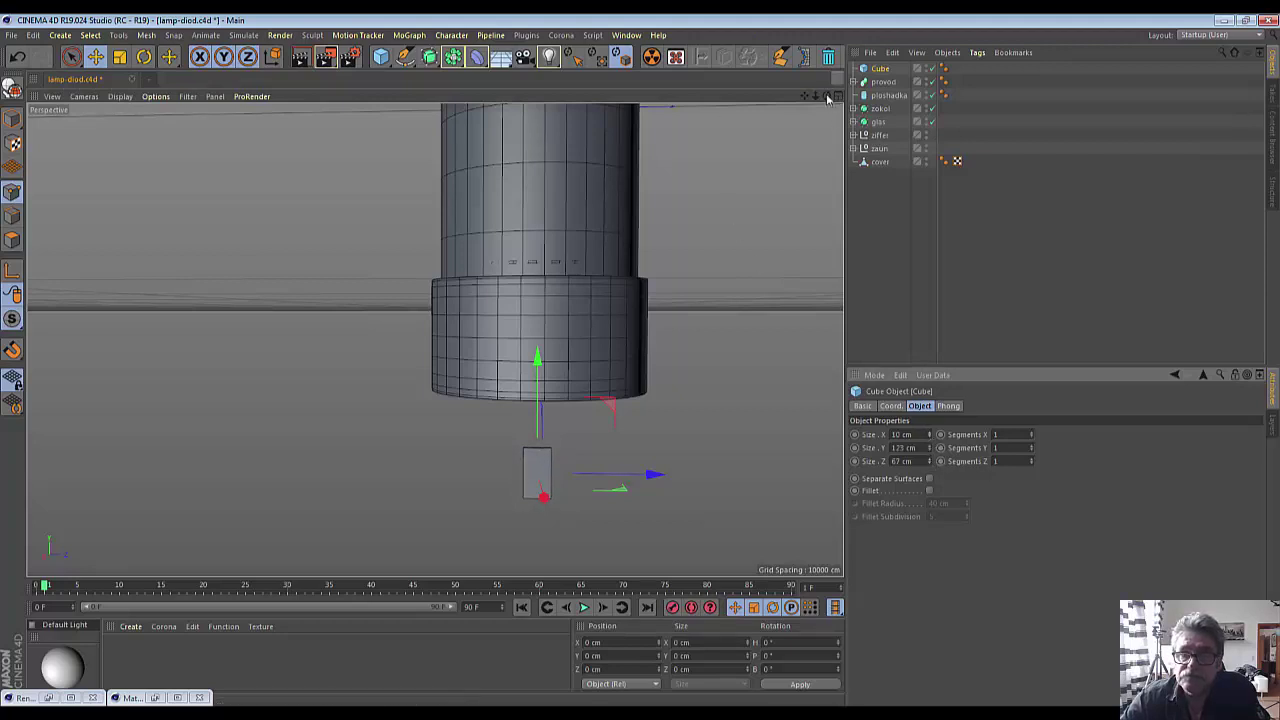
left_click_drag(826, 95, 537, 472)
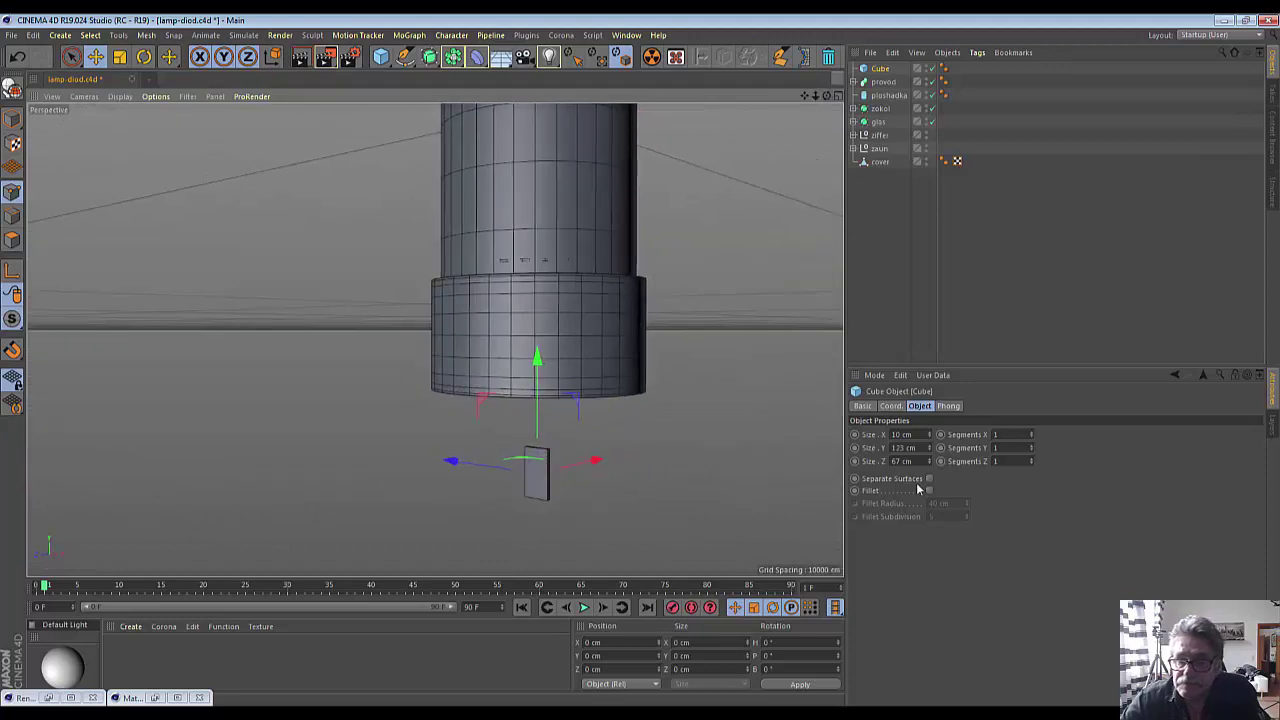
left_click_drag(930, 452, 930, 475)
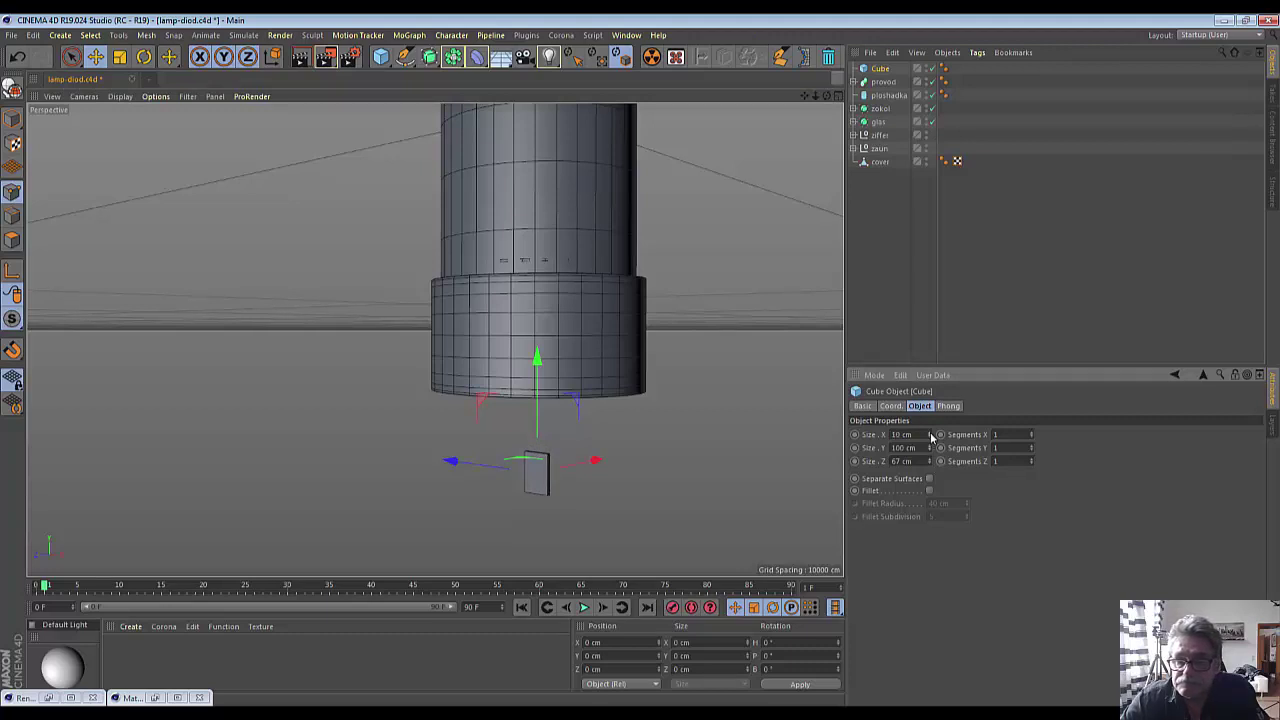
left_click_drag(931, 465, 931, 466)
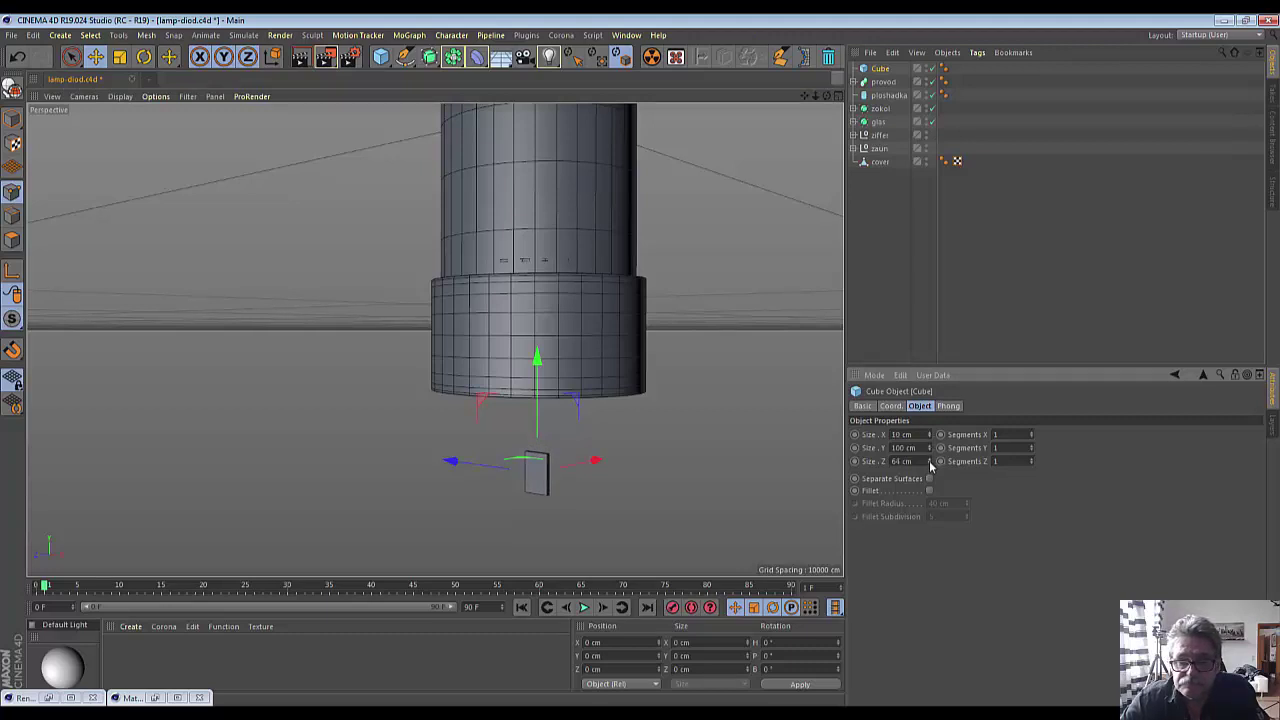
scroll(765, 458, "up", 2)
scroll(765, 458, "up", 2)
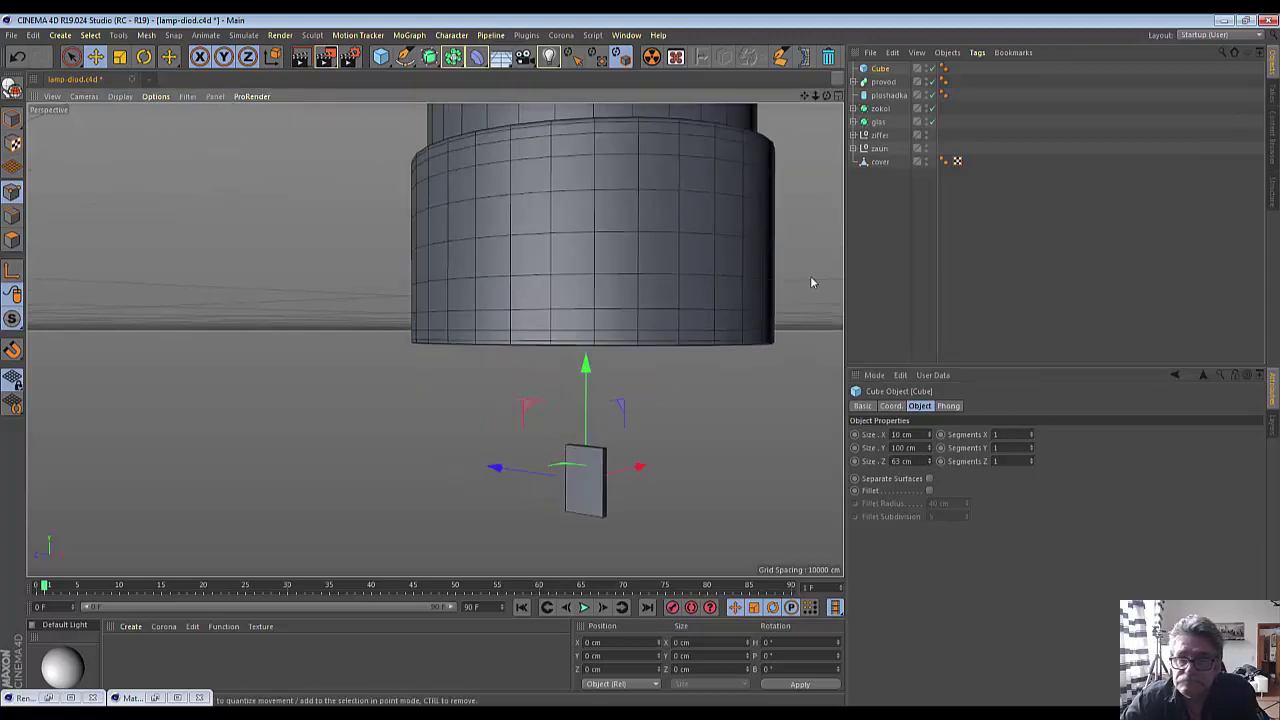
left_click_drag(826, 95, 840, 128)
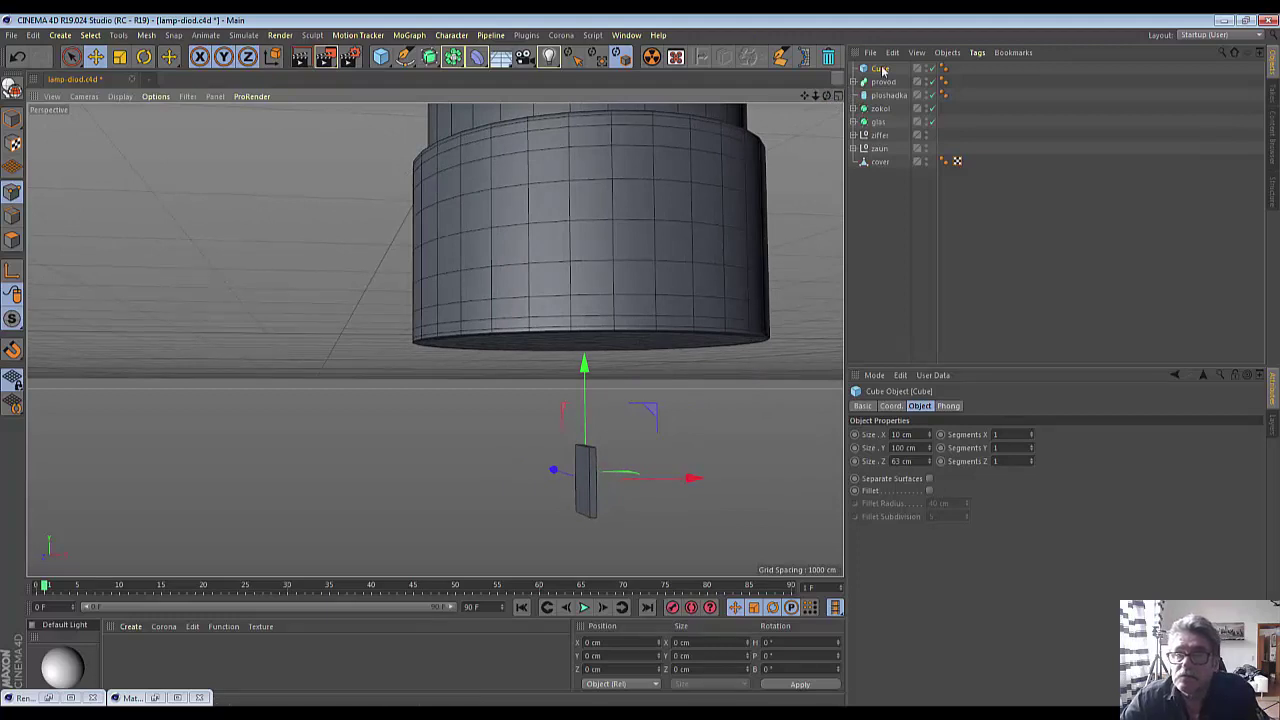
scroll(703, 473, "up", 1)
scroll(703, 473, "up", 1)
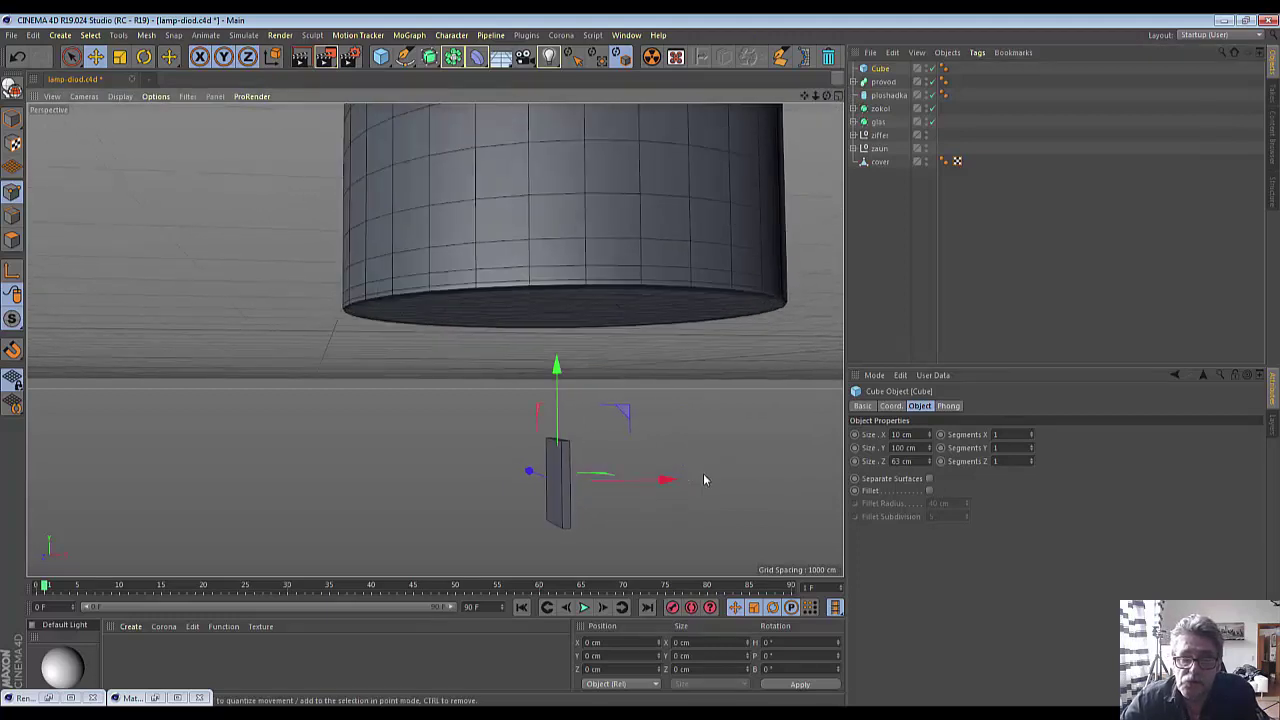
left_click(426, 60)
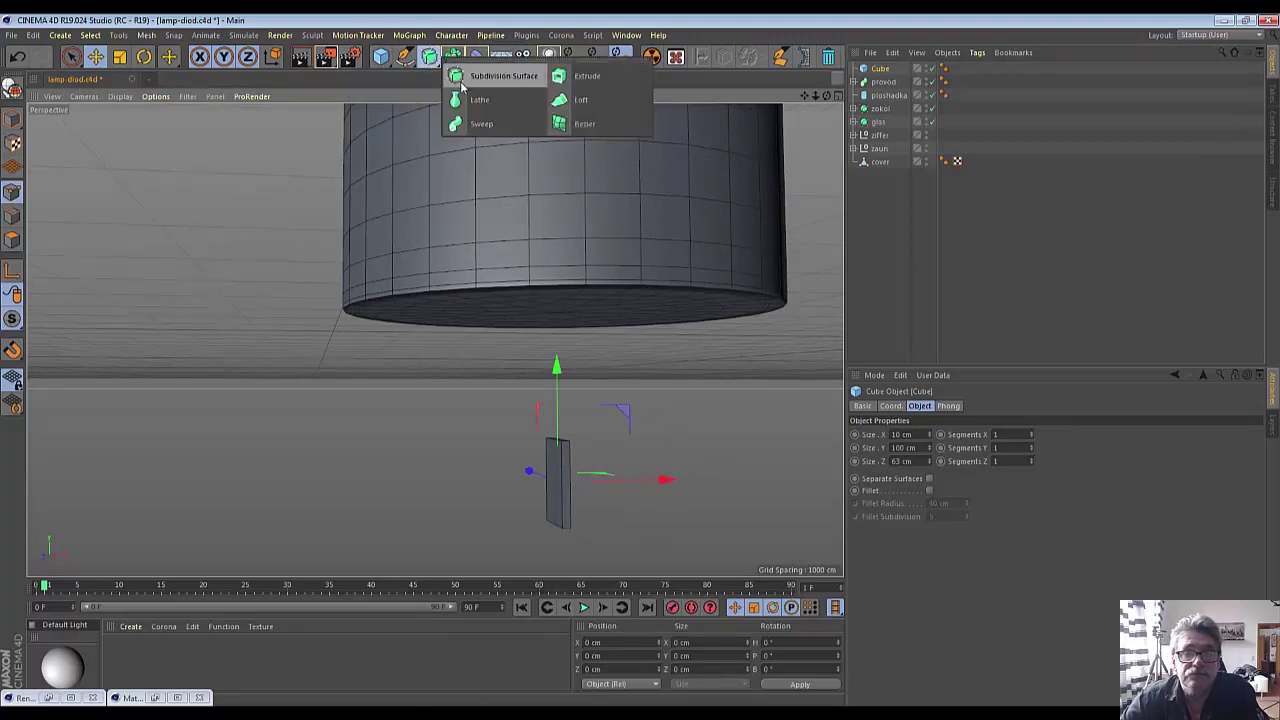
left_click(461, 76)
left_click_drag(880, 82, 886, 75)
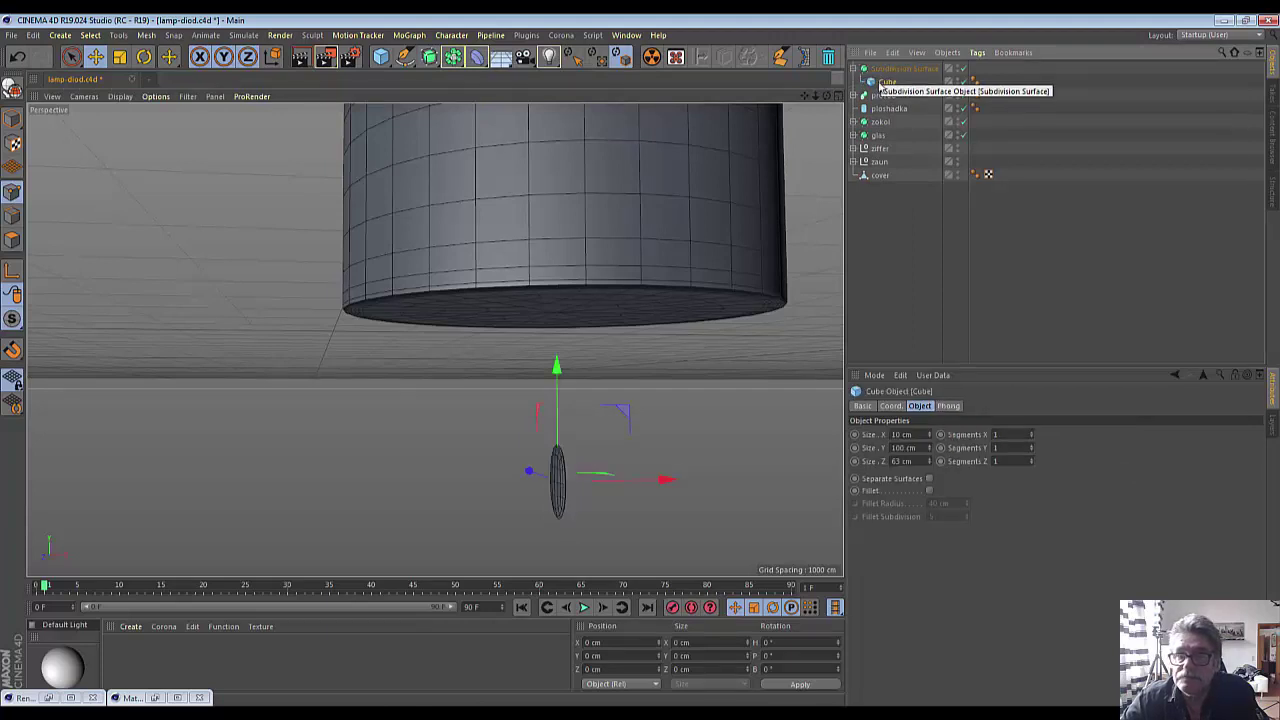
left_click(893, 69)
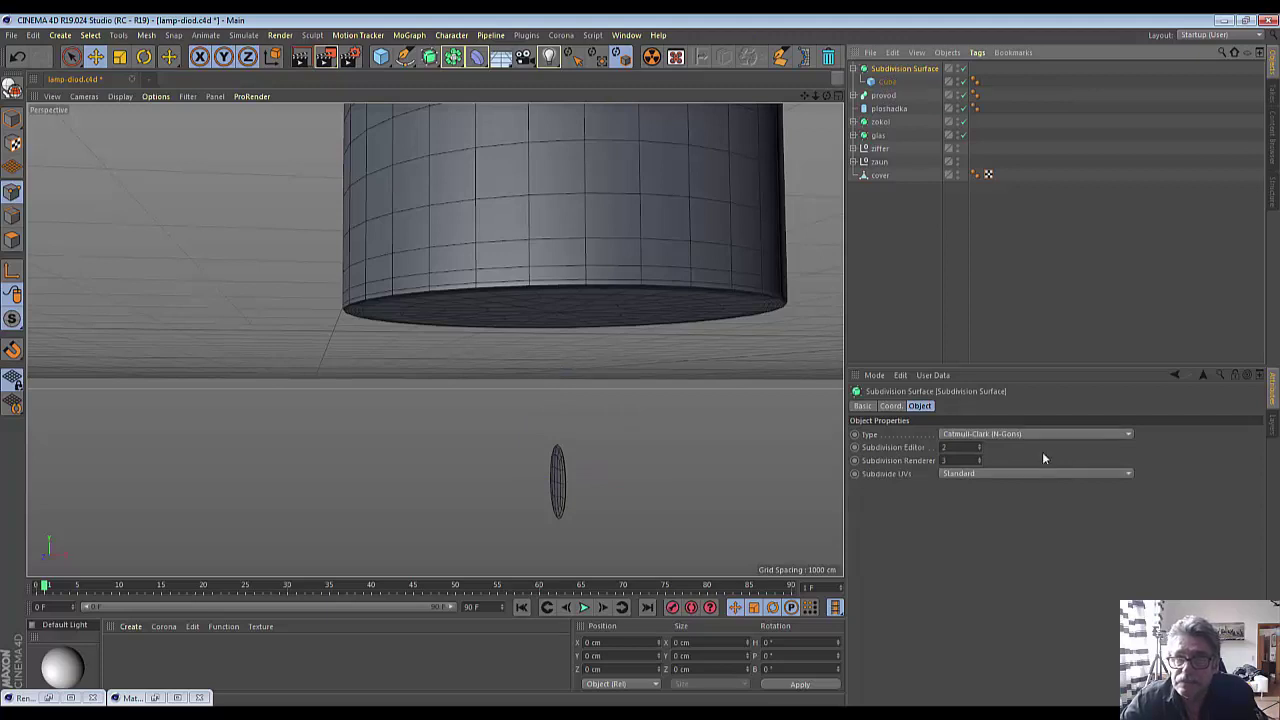
left_click_drag(883, 84, 886, 66)
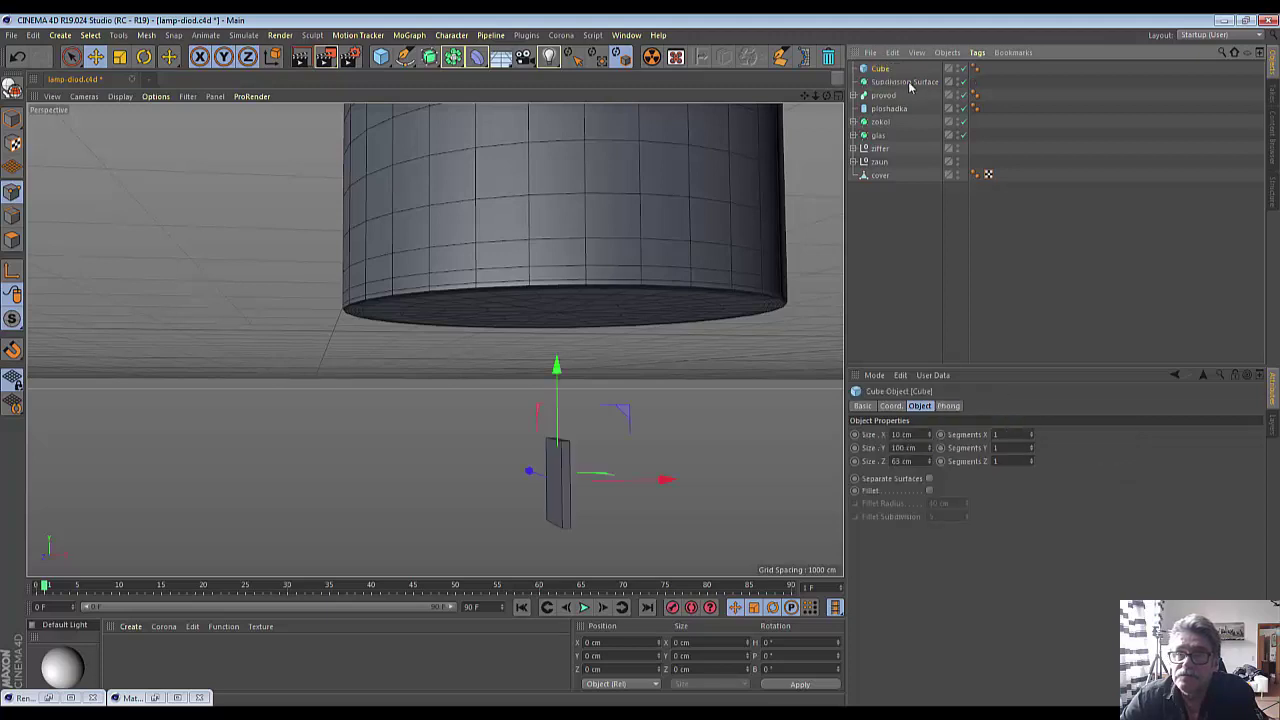
left_click(910, 84)
key("Delete")
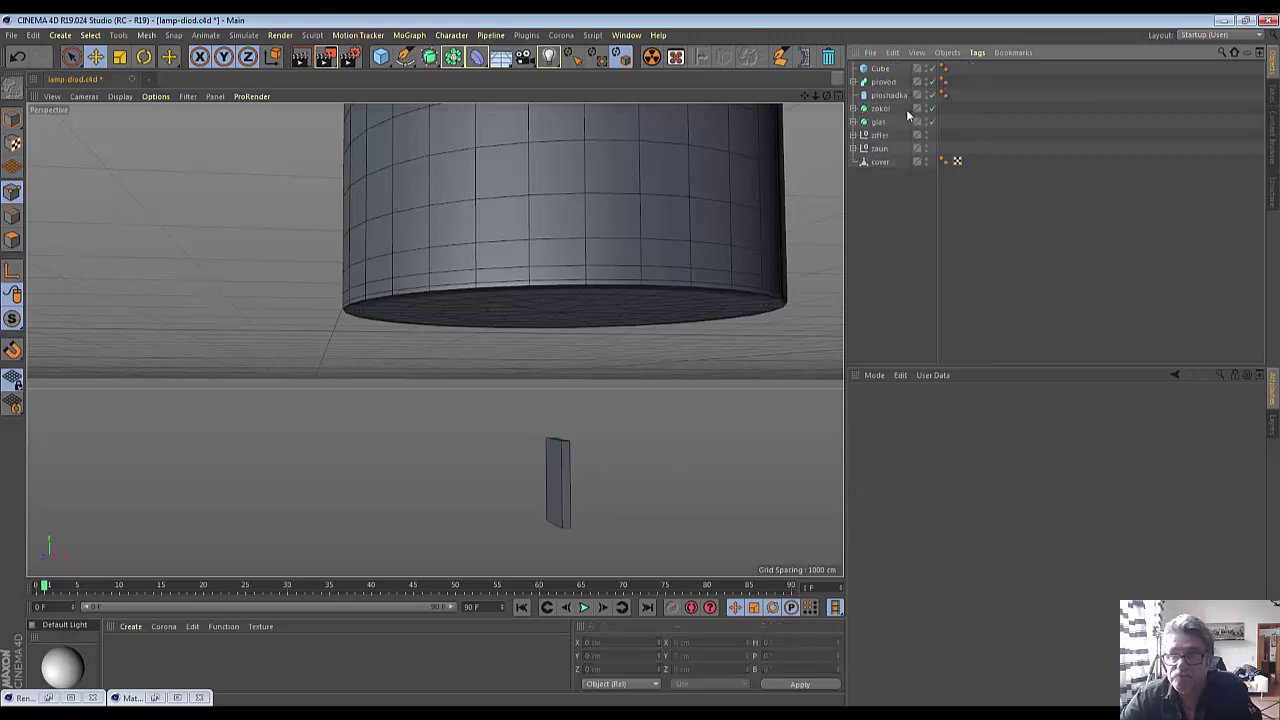
left_click(880, 68)
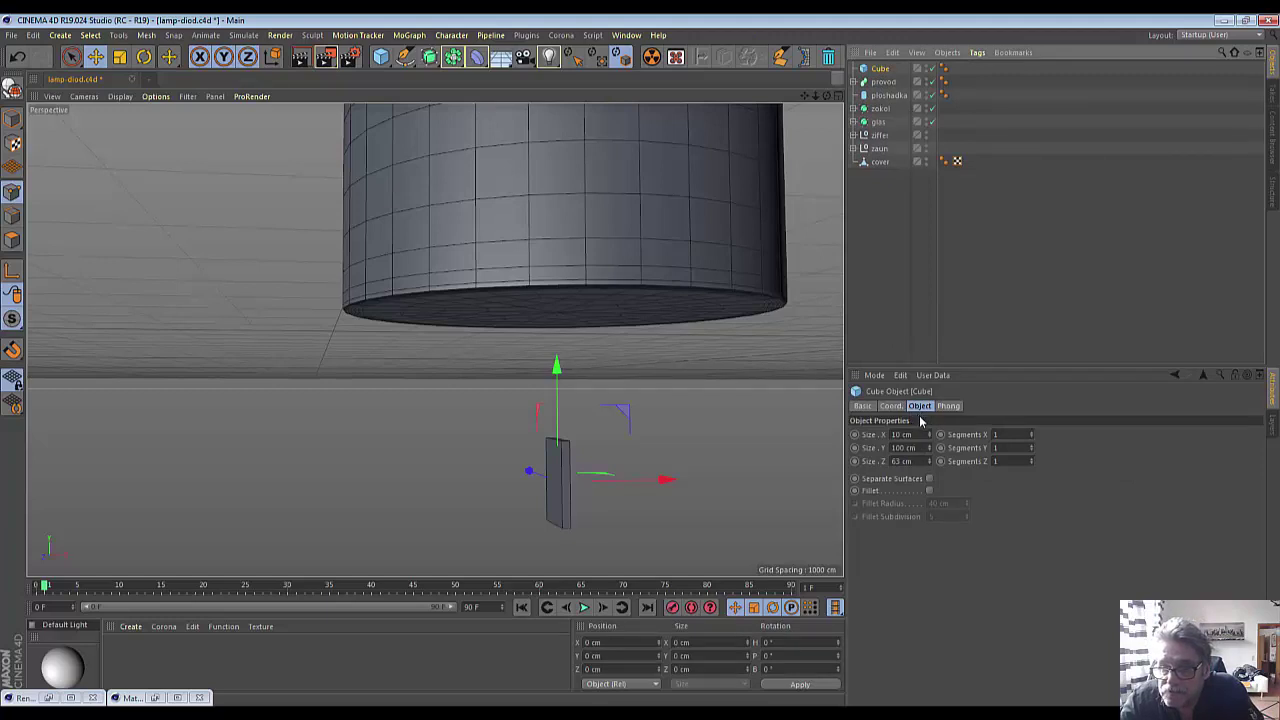
- Turn on Fillet for the cube and lower the fillet radius to 1 cm
left_click(929, 491)
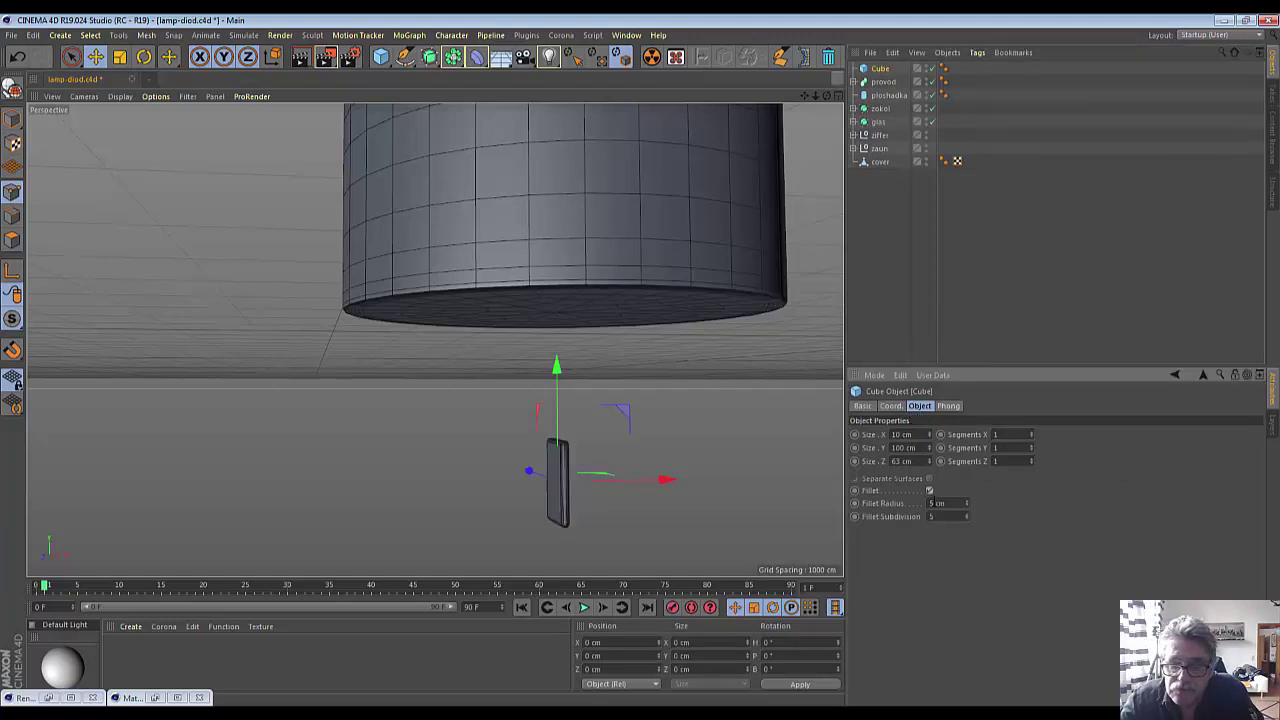
left_click_drag(966, 510, 967, 545)
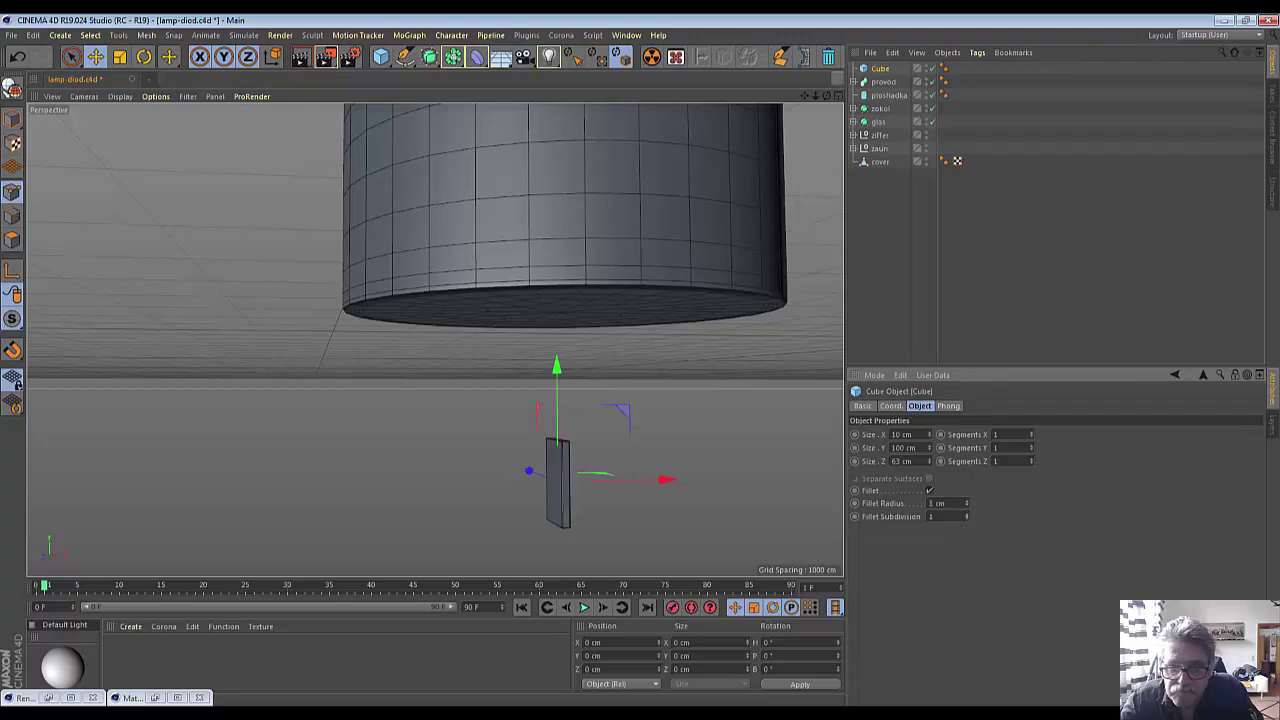
scroll(611, 457, "up", 2)
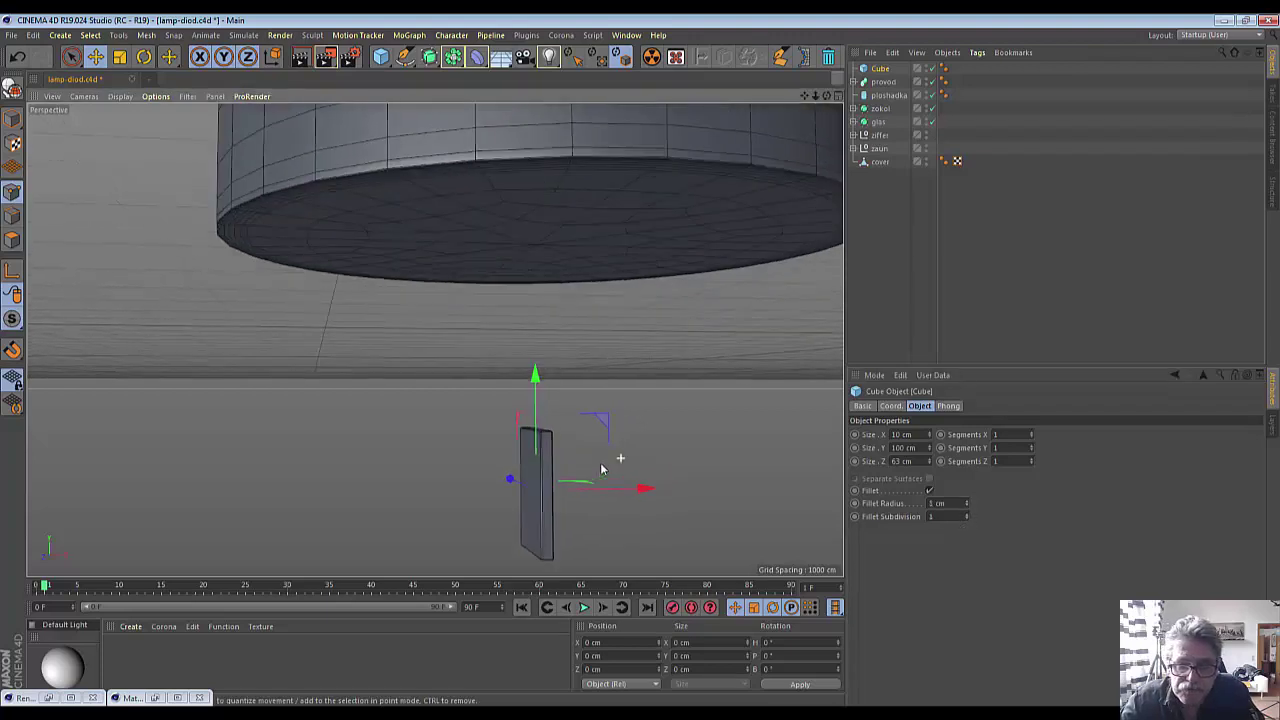
scroll(600, 463, "up", 2)
scroll(599, 469, "up", 2)
scroll(599, 469, "down", 1)
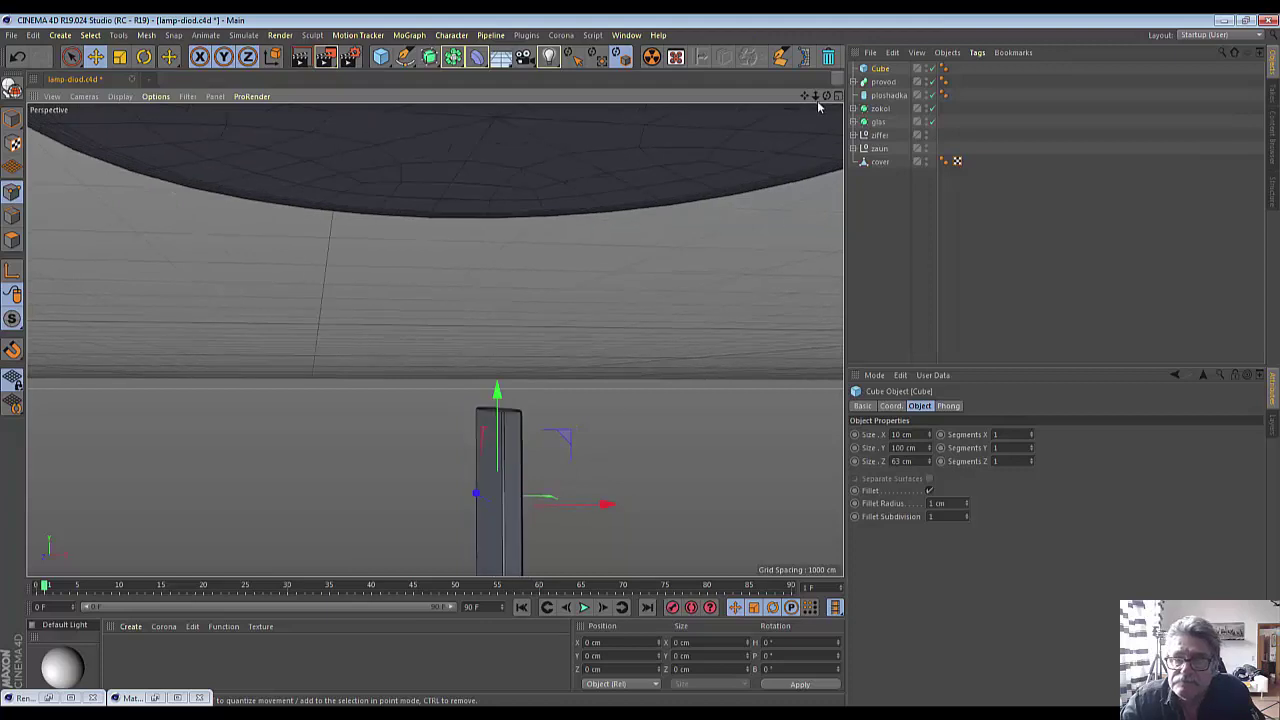
scroll(497, 507, "down", 1)
scroll(497, 507, "down", 3)
scroll(497, 507, "up", 2)
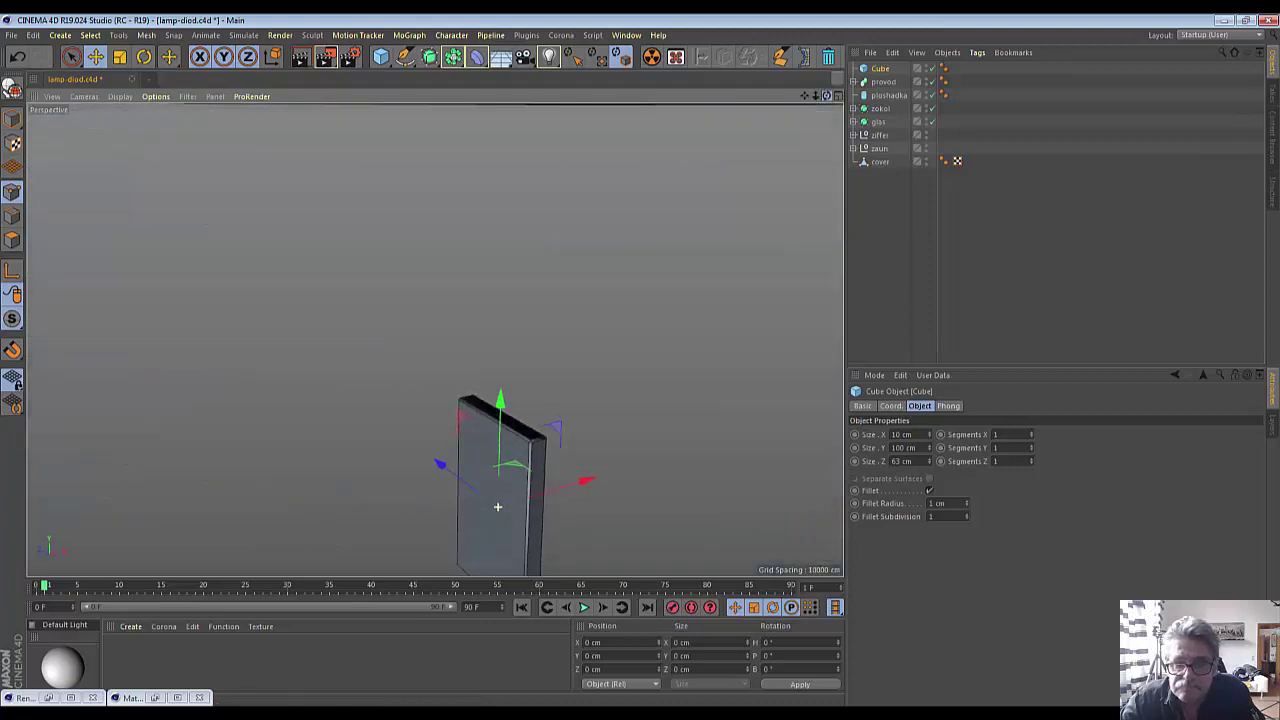
- Set the fillet radius to 2 cm with a single fillet subdivision
left_click(966, 509)
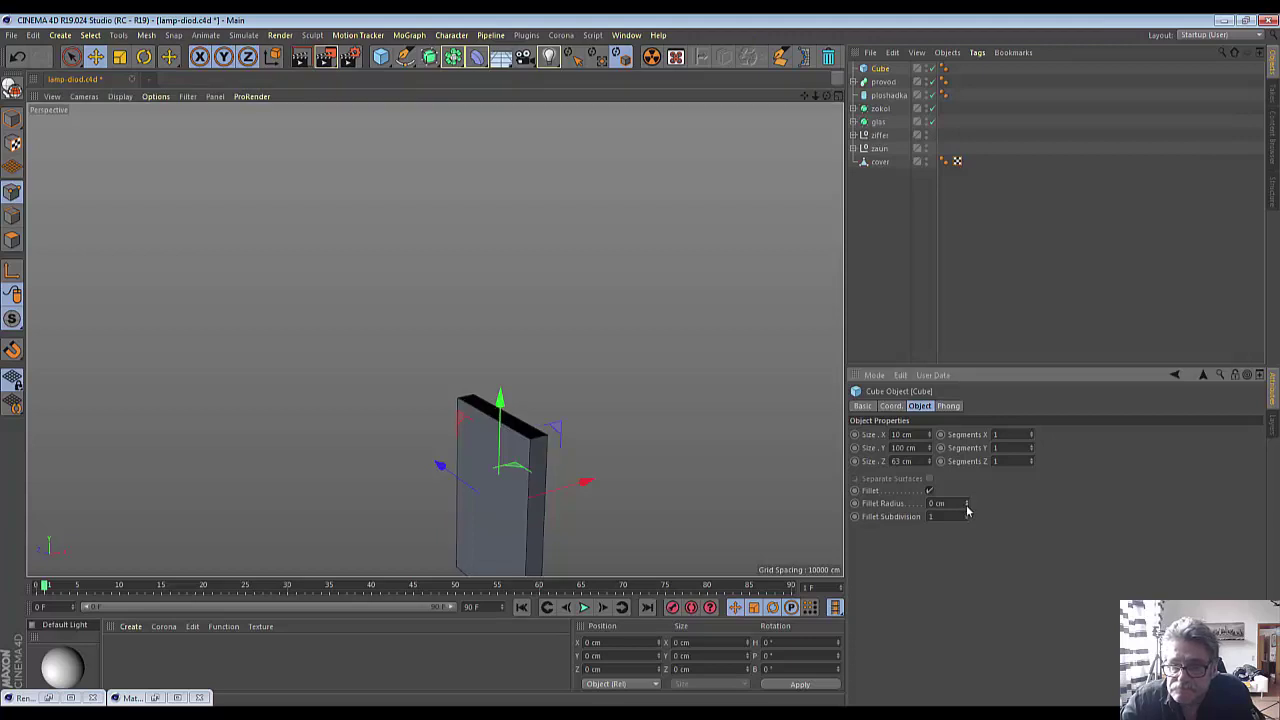
left_click(967, 503)
left_click(967, 503)
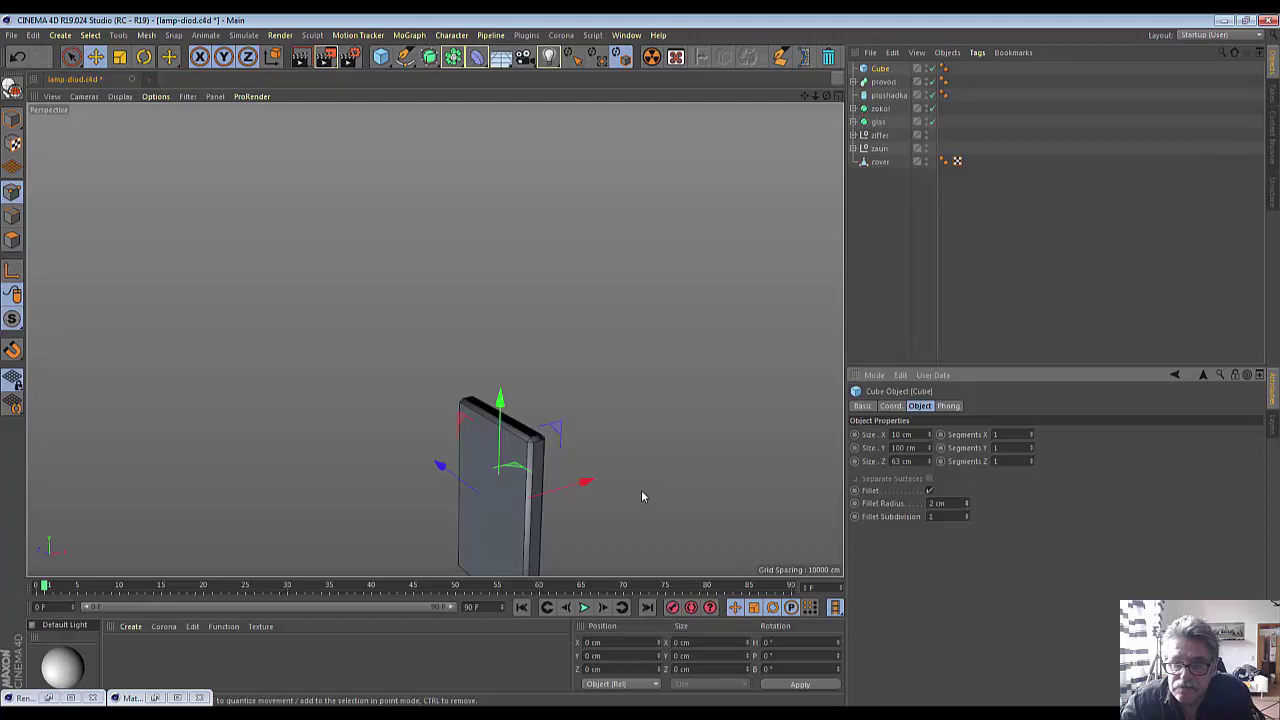
scroll(641, 490, "down", 2)
scroll(641, 490, "down", 1)
scroll(641, 490, "down", 2)
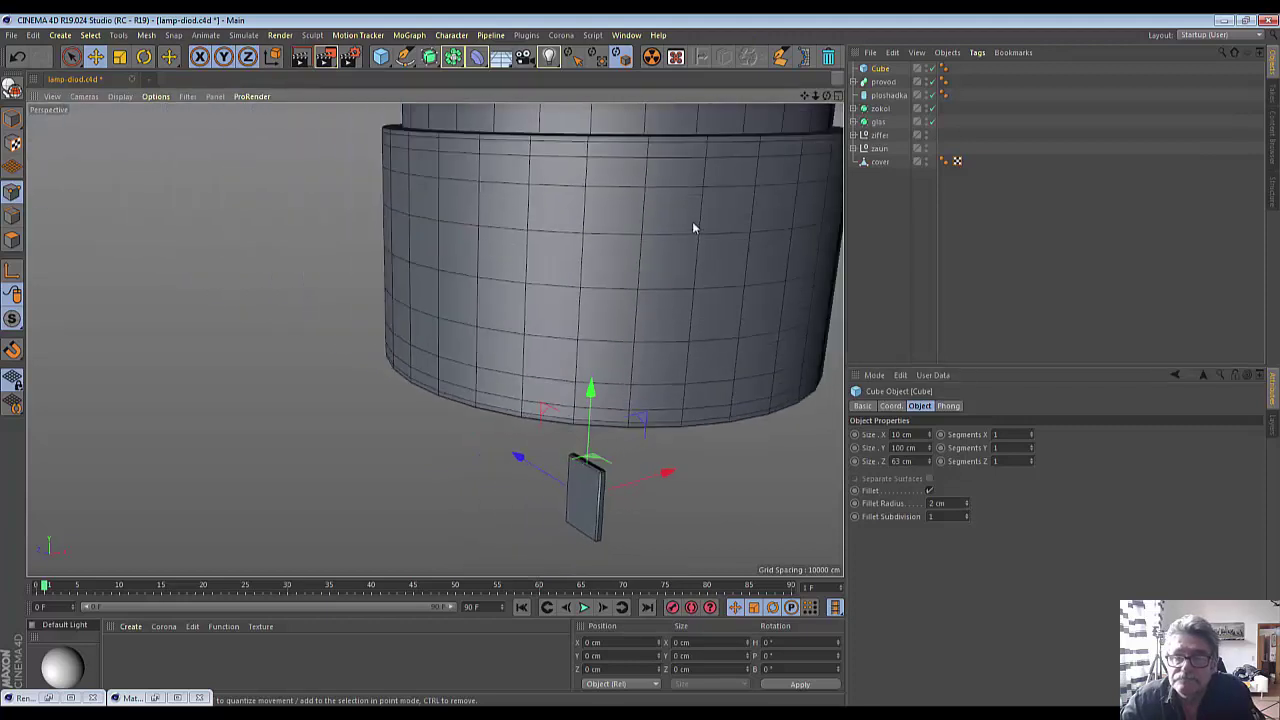
left_click(876, 70)
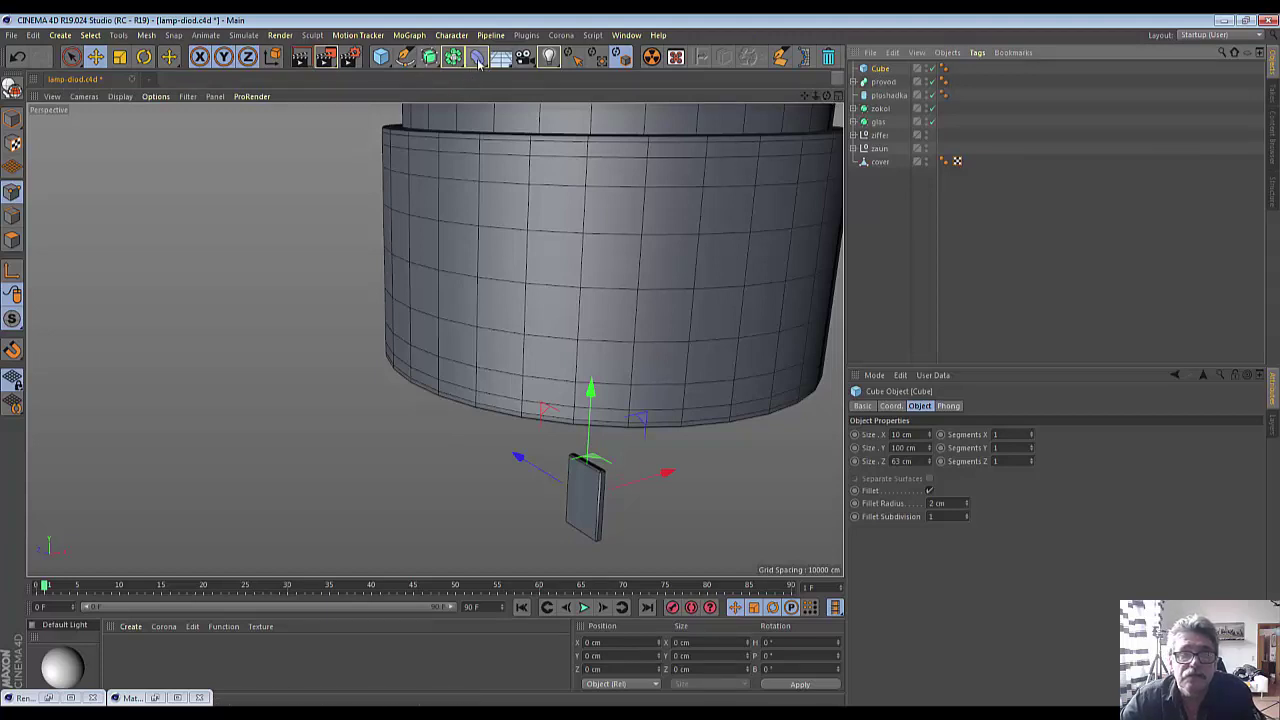
- Add a Cloner object and put the Cube inside it
left_click(409, 36)
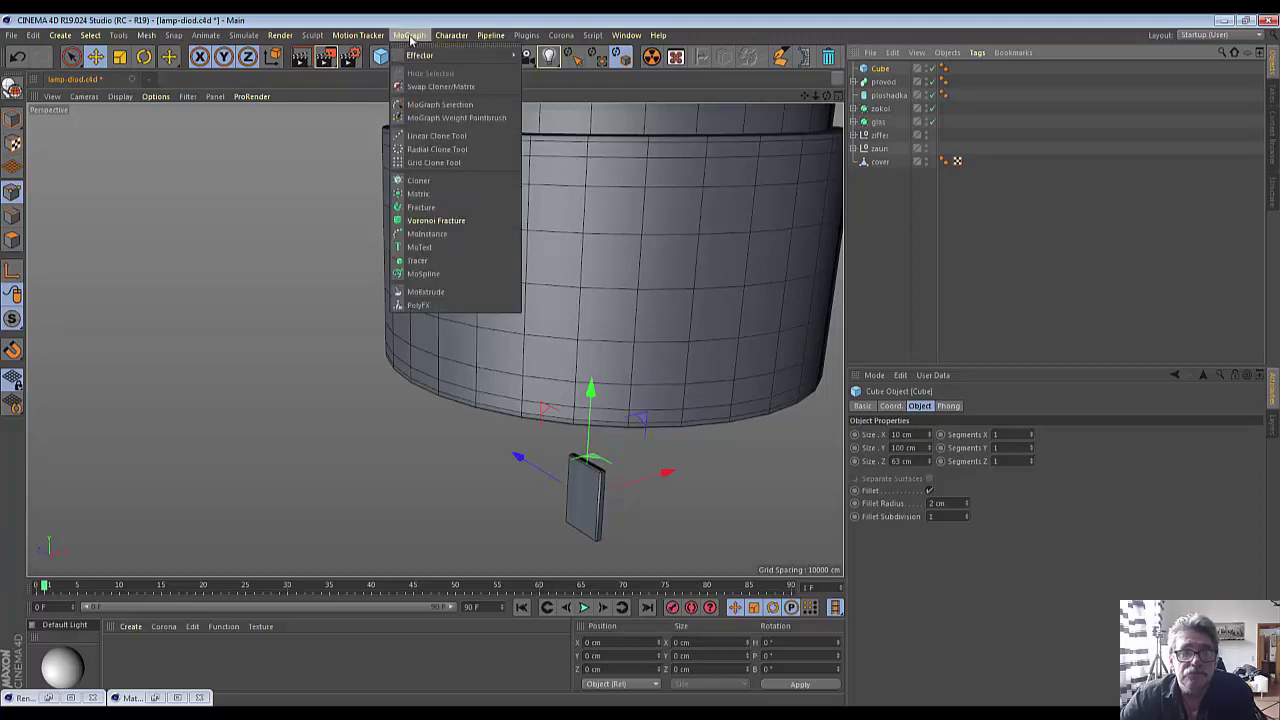
left_click(418, 181)
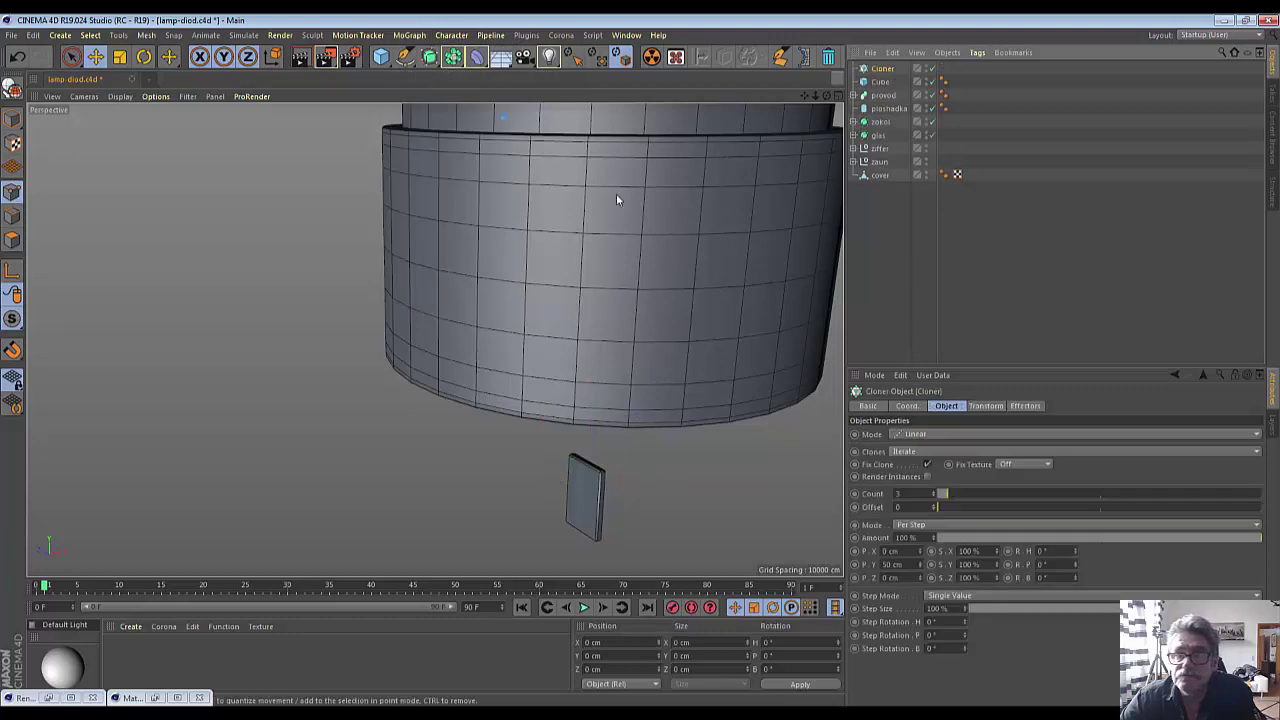
left_click_drag(884, 87, 882, 70)
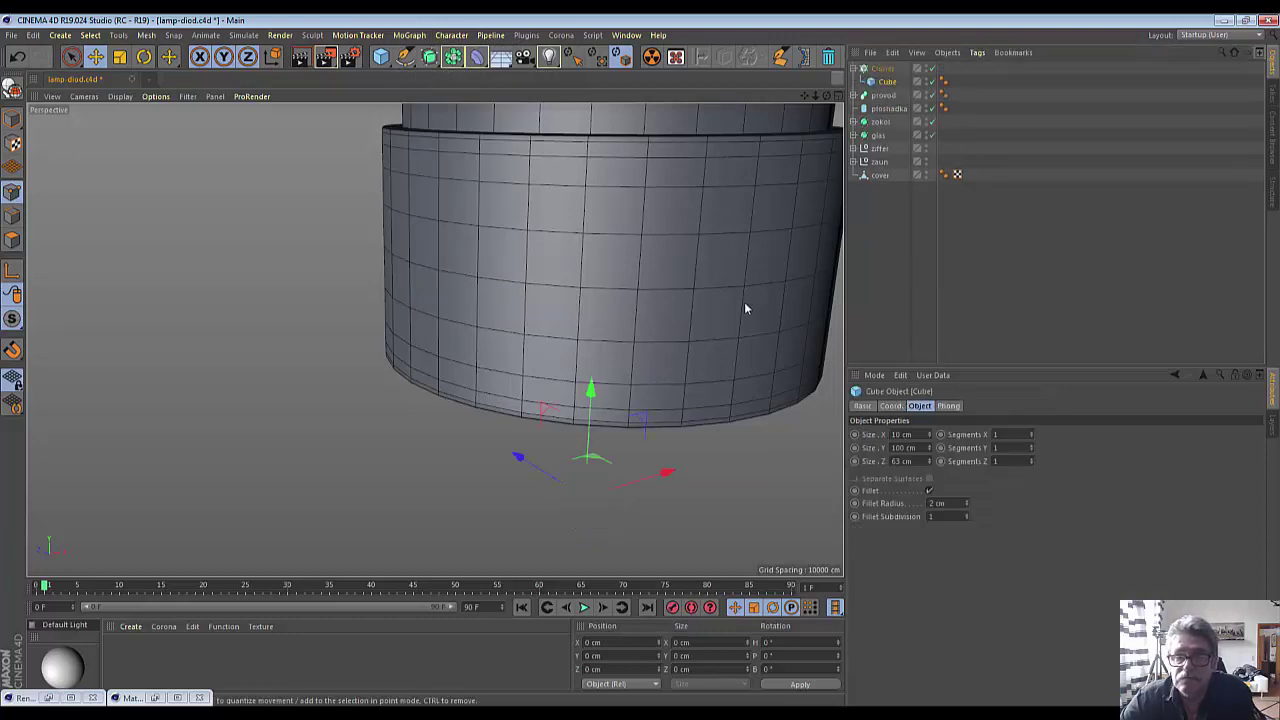
scroll(743, 307, "down", 3)
left_click_drag(804, 96, 805, 107)
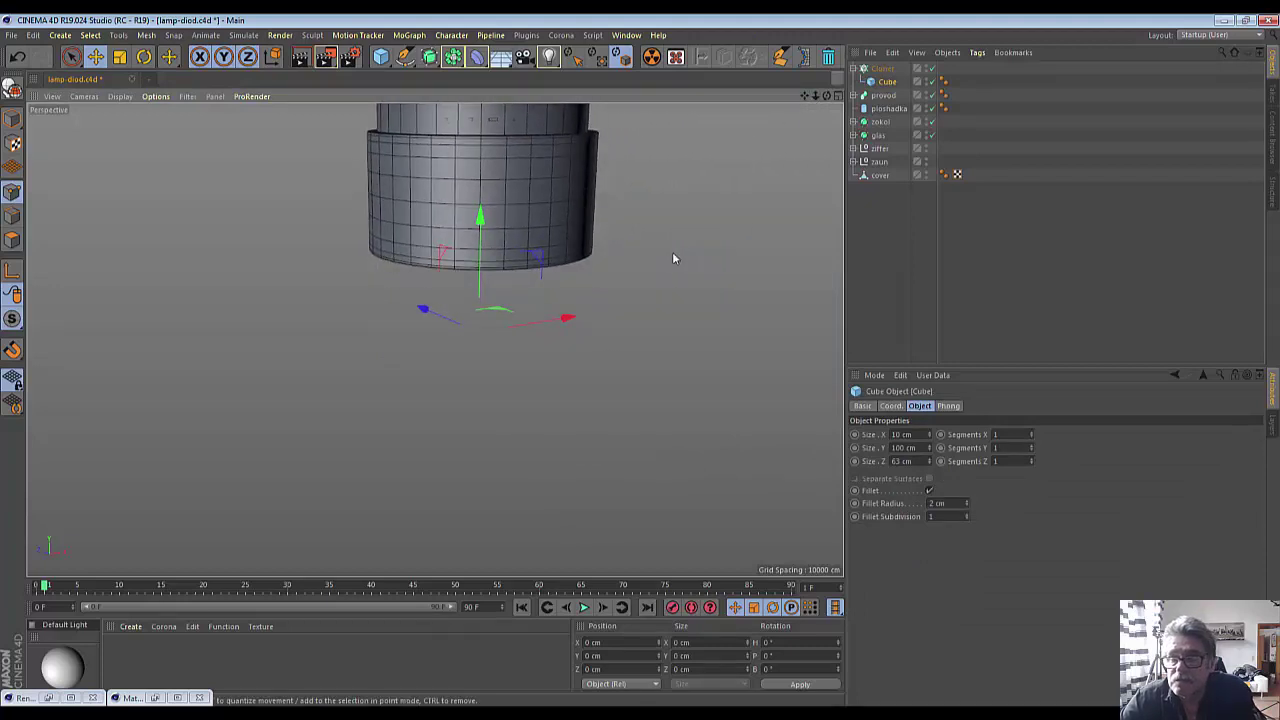
- Set the Cloner's mode to Grid Array
left_click(882, 69)
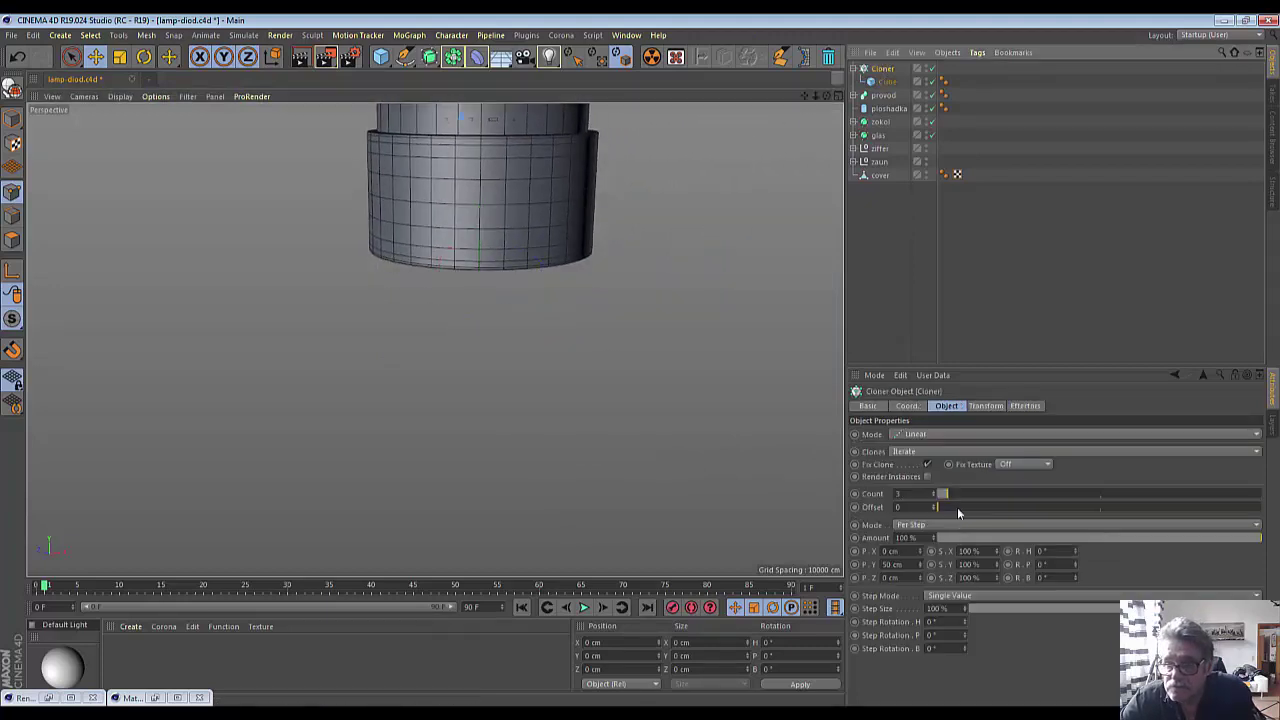
left_click(960, 435)
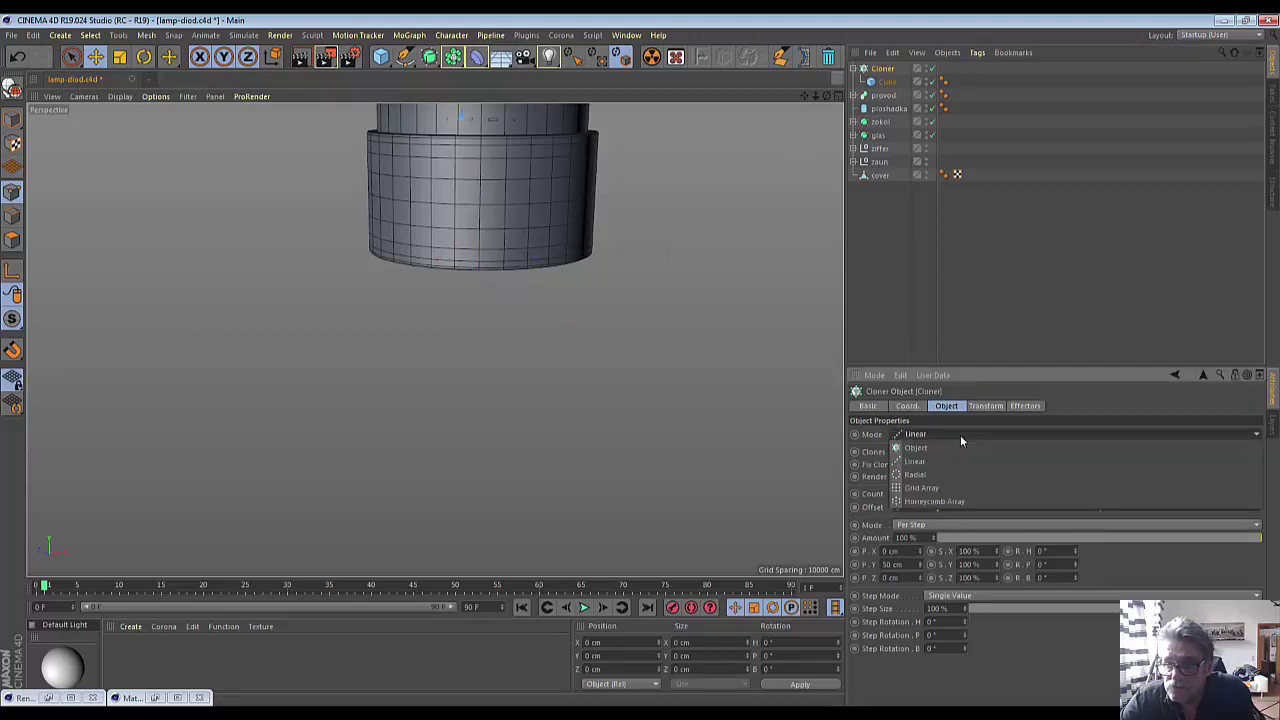
left_click(934, 487)
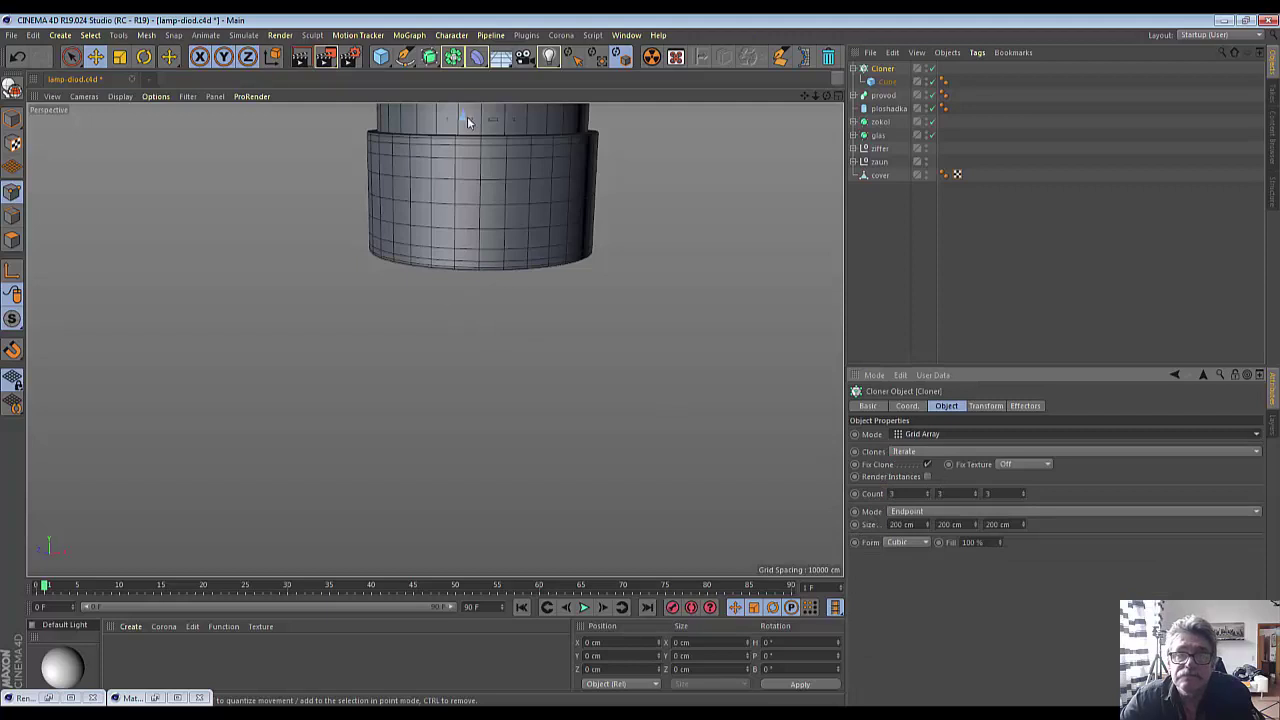
scroll(596, 180, "down", 2)
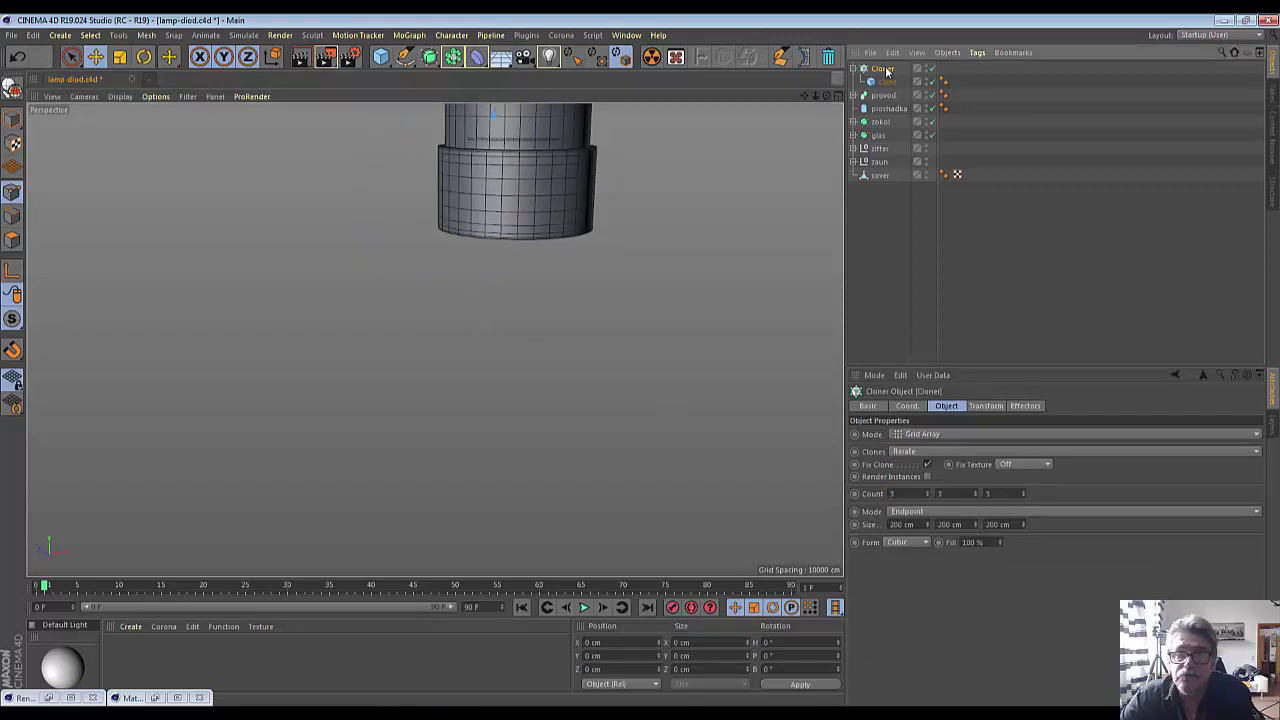
- Drag the Cloner's 3 × 3 × 3 slab grid down beneath the cylinder base and frame it
left_click(73, 58)
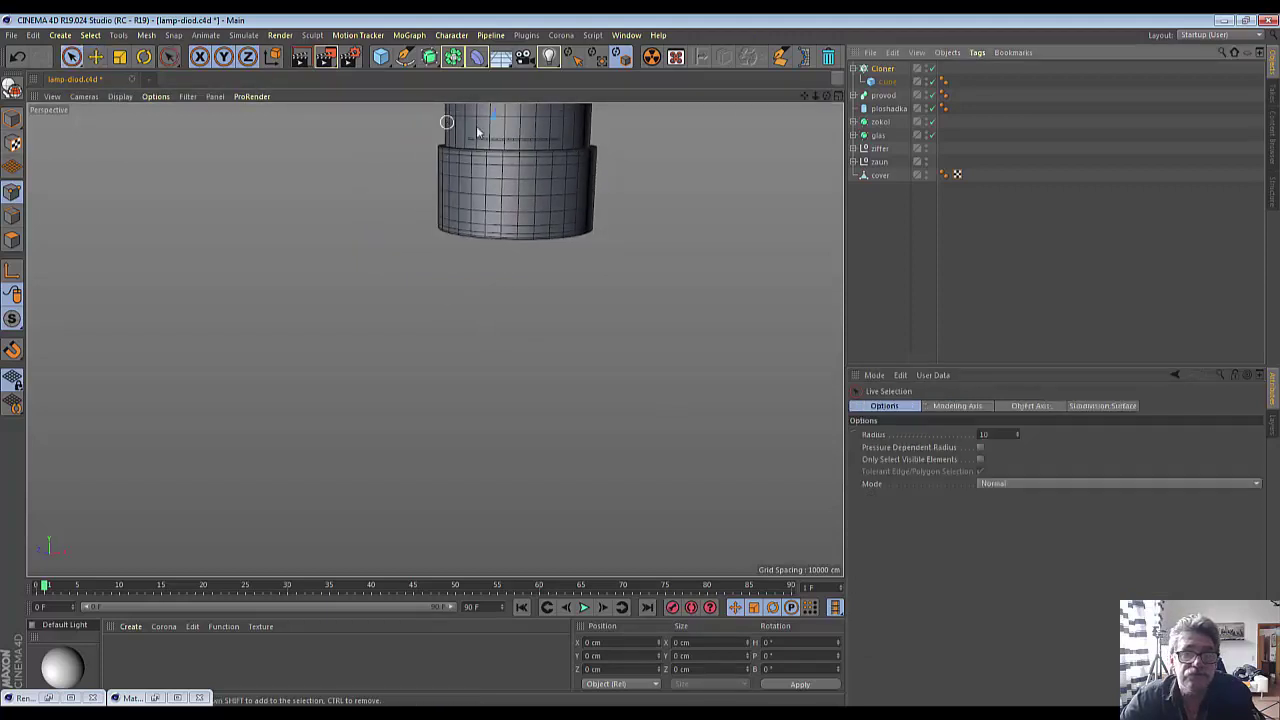
scroll(493, 117, "up", 5)
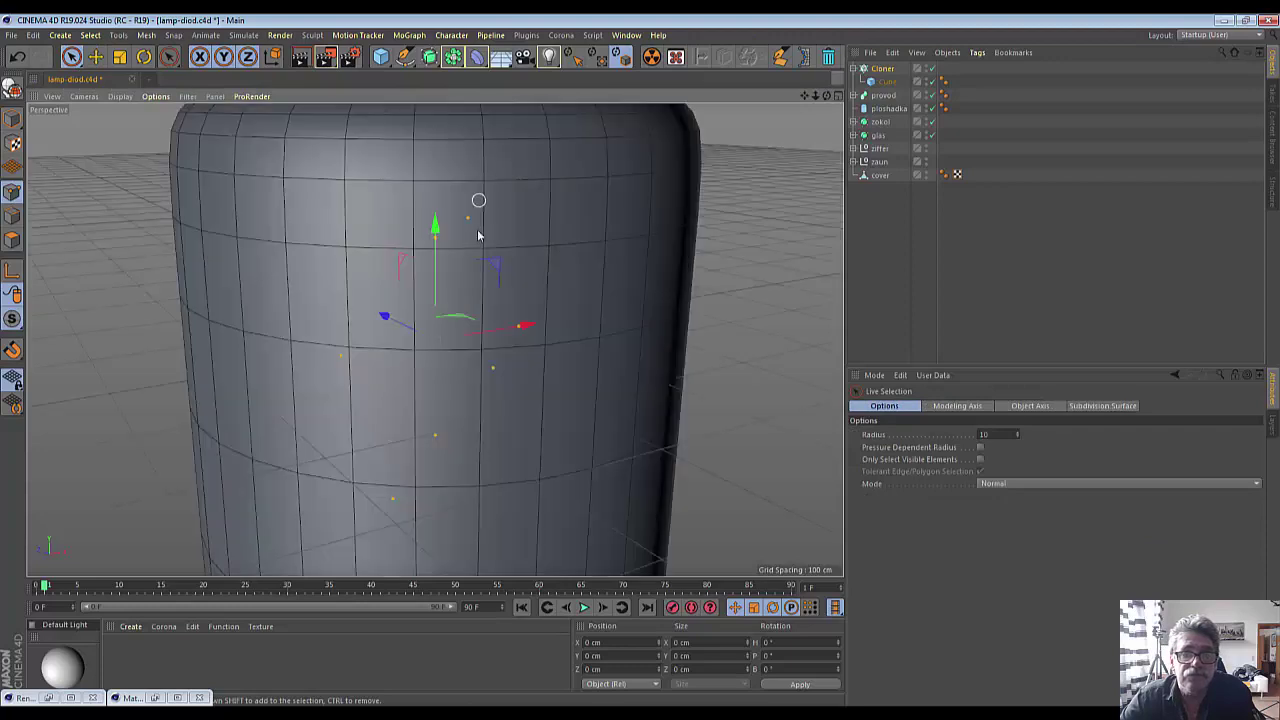
scroll(477, 200, "down", 1)
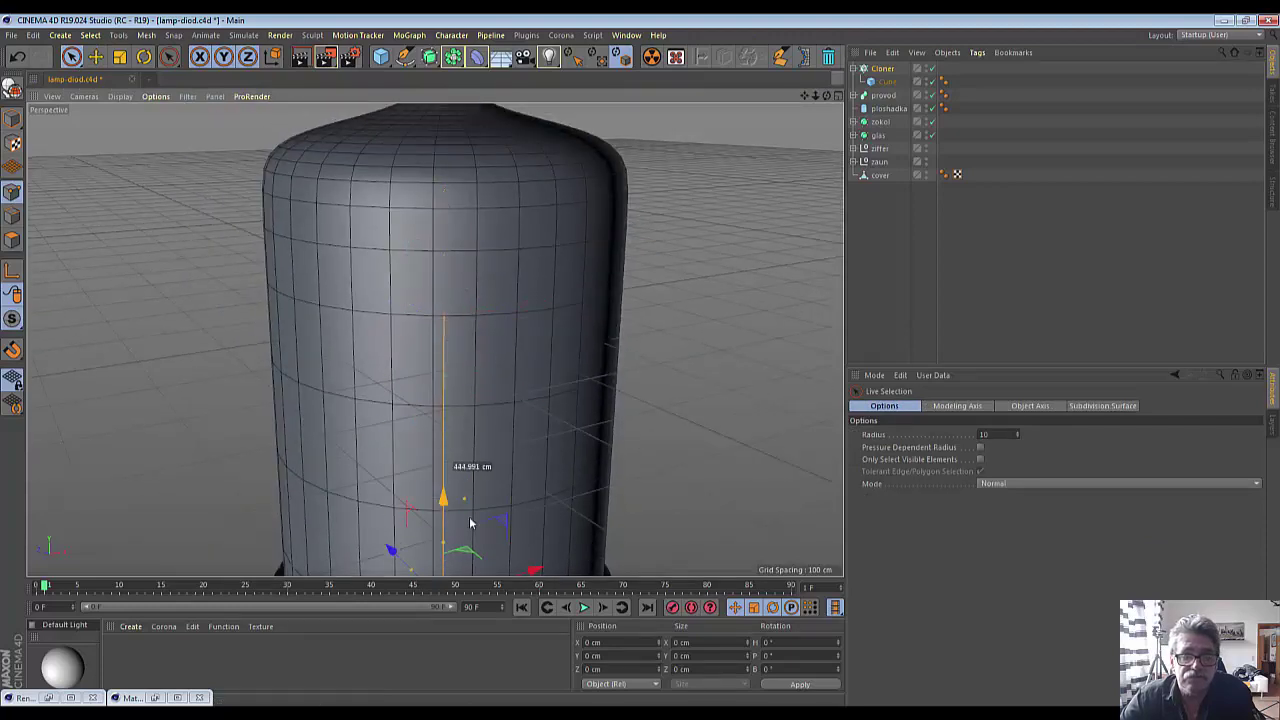
scroll(471, 537, "down", 3)
scroll(486, 457, "down", 2)
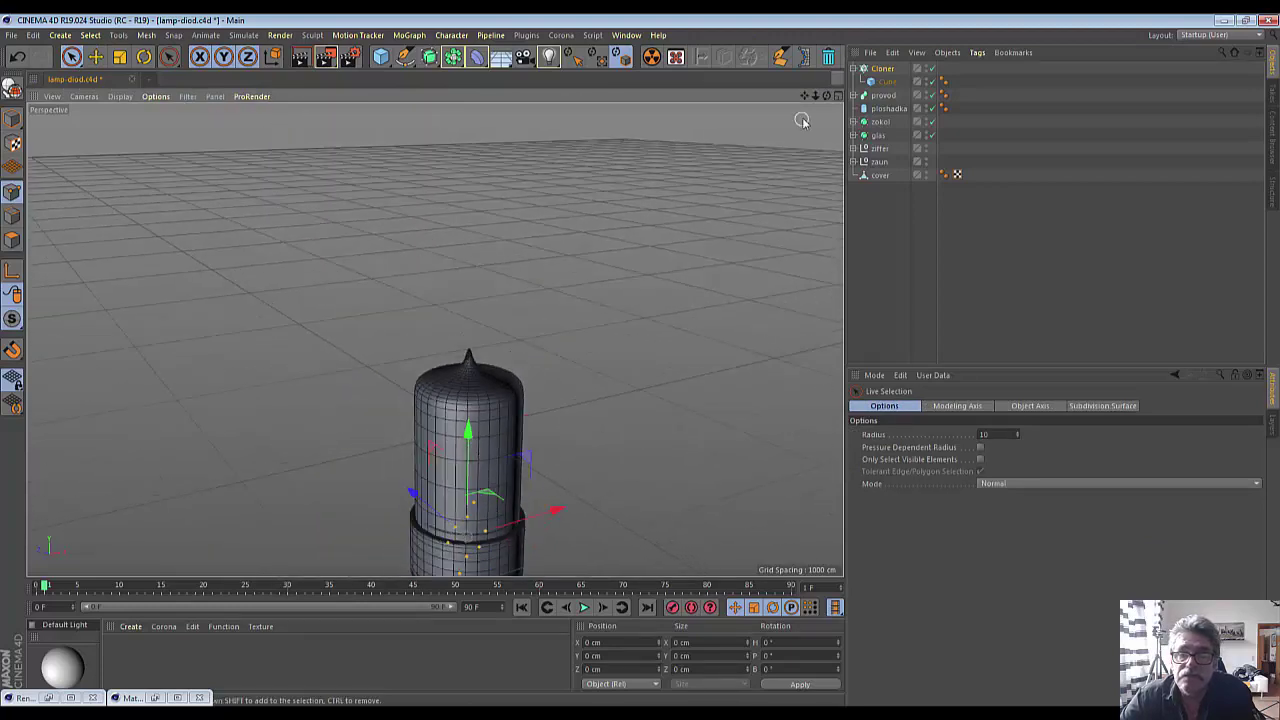
left_click_drag(824, 97, 697, 294)
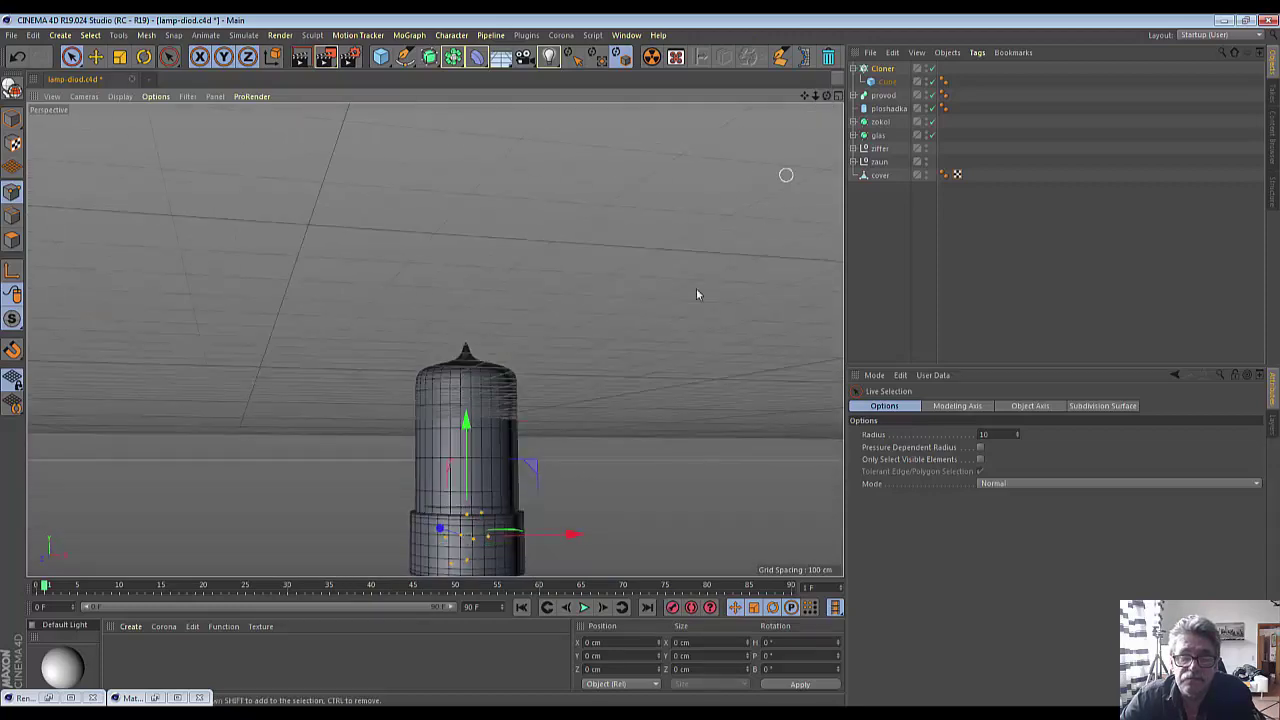
left_click_drag(472, 423, 493, 545)
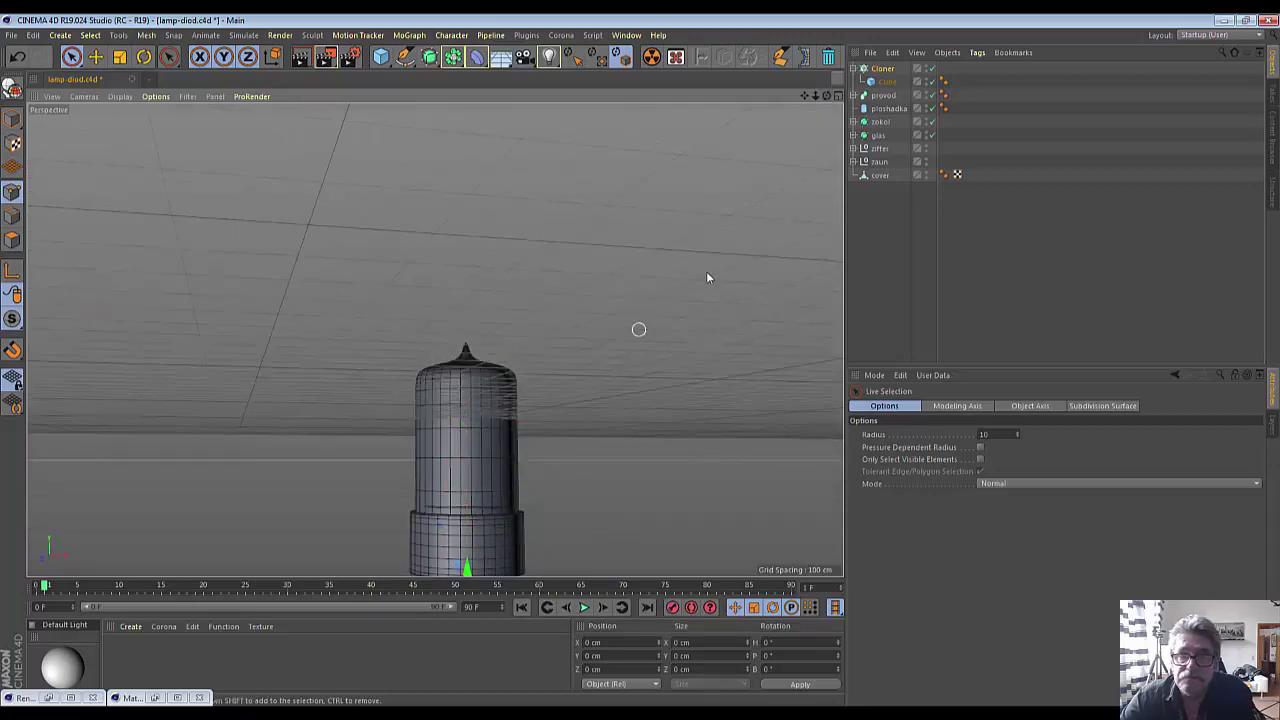
left_click_drag(805, 95, 435, 341)
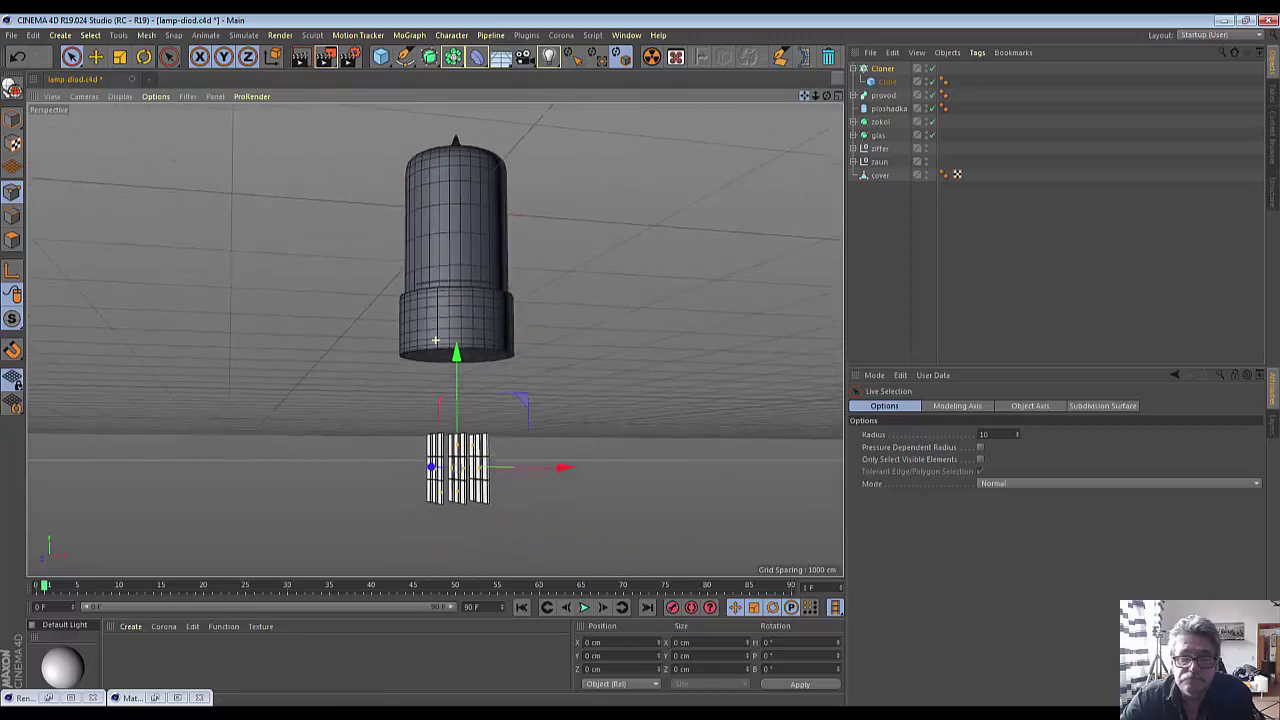
scroll(366, 561, "up", 3)
scroll(367, 557, "up", 2)
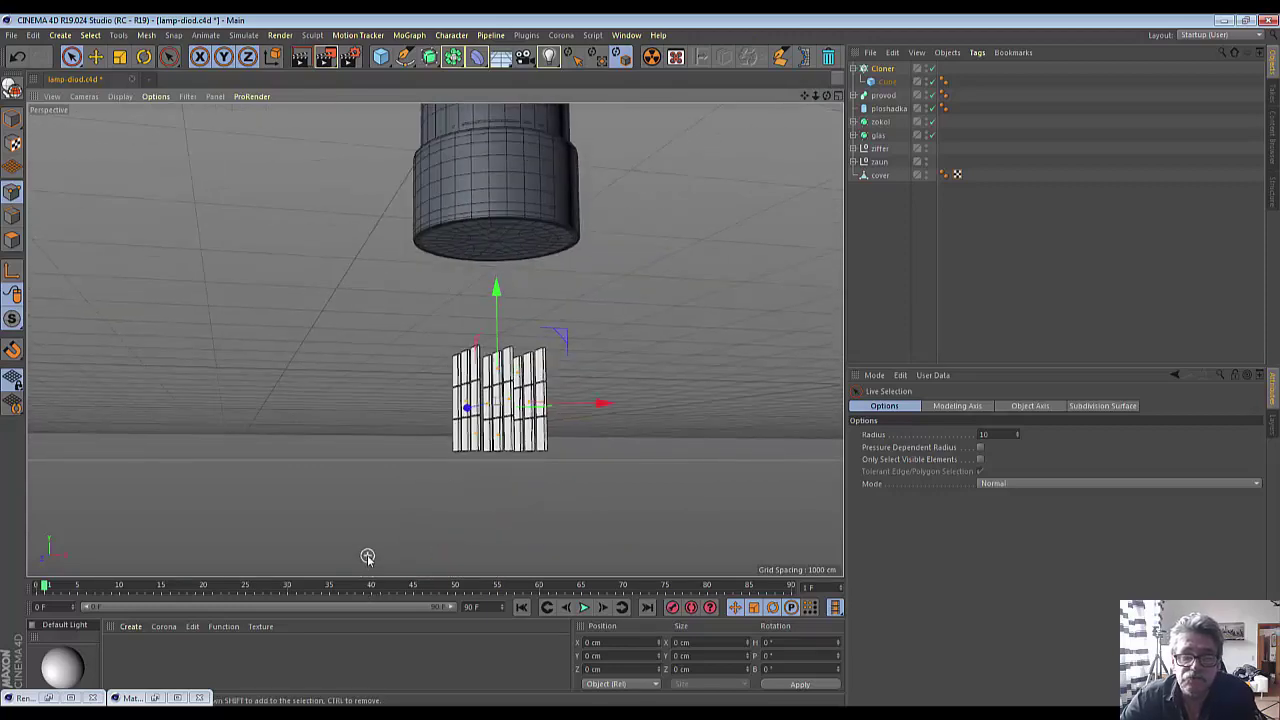
left_click_drag(805, 95, 823, 204)
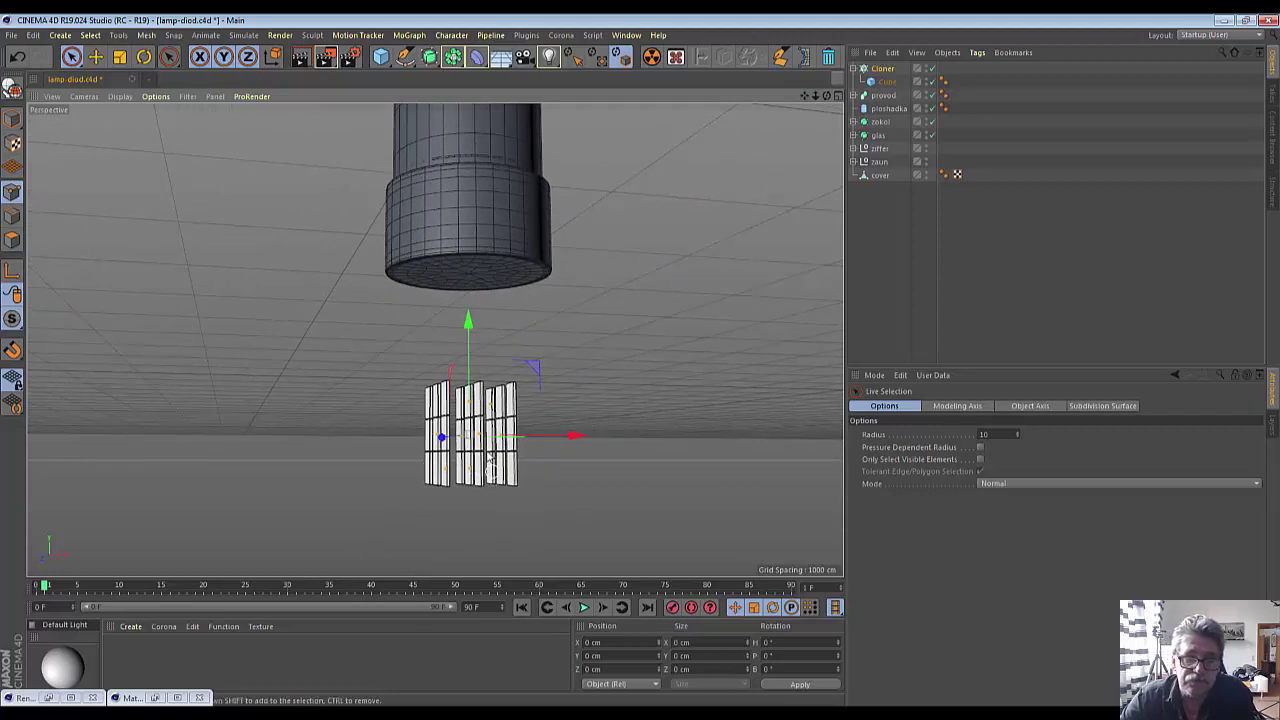
- Set the Cloner count to 7 × 1 × 1, lining seven slabs in one row
left_click(883, 69)
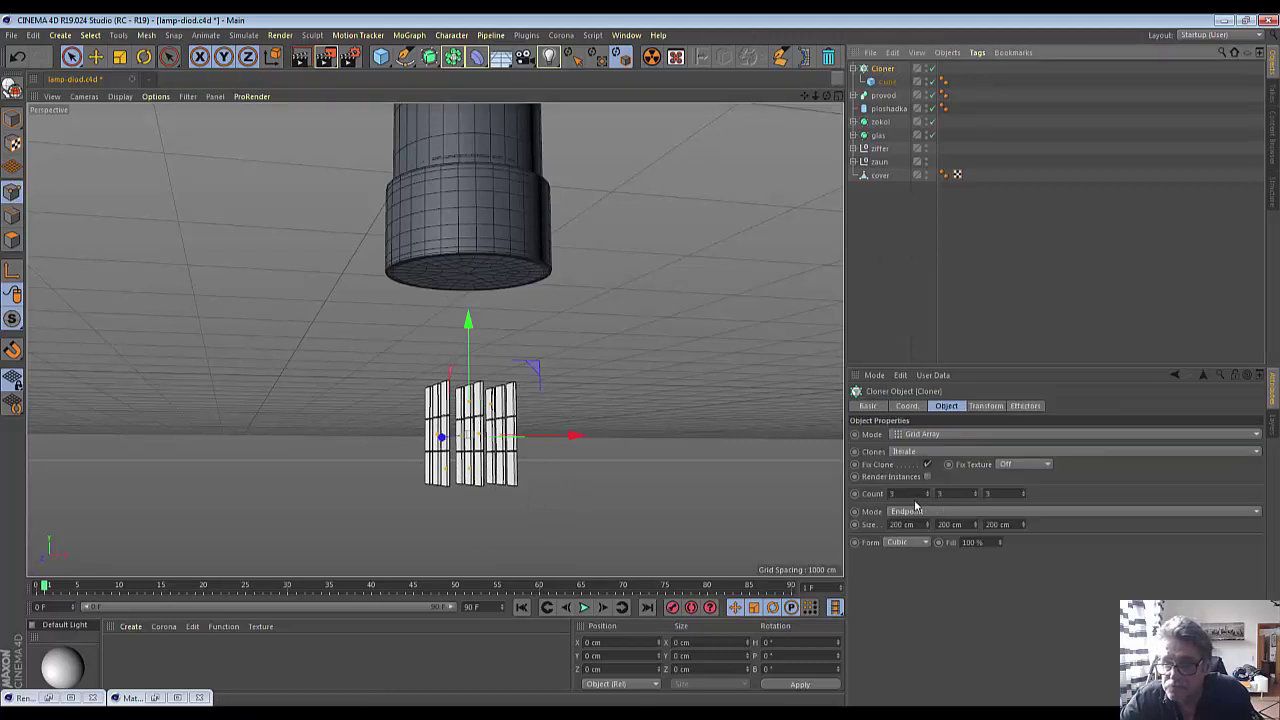
left_click_drag(928, 496, 905, 496)
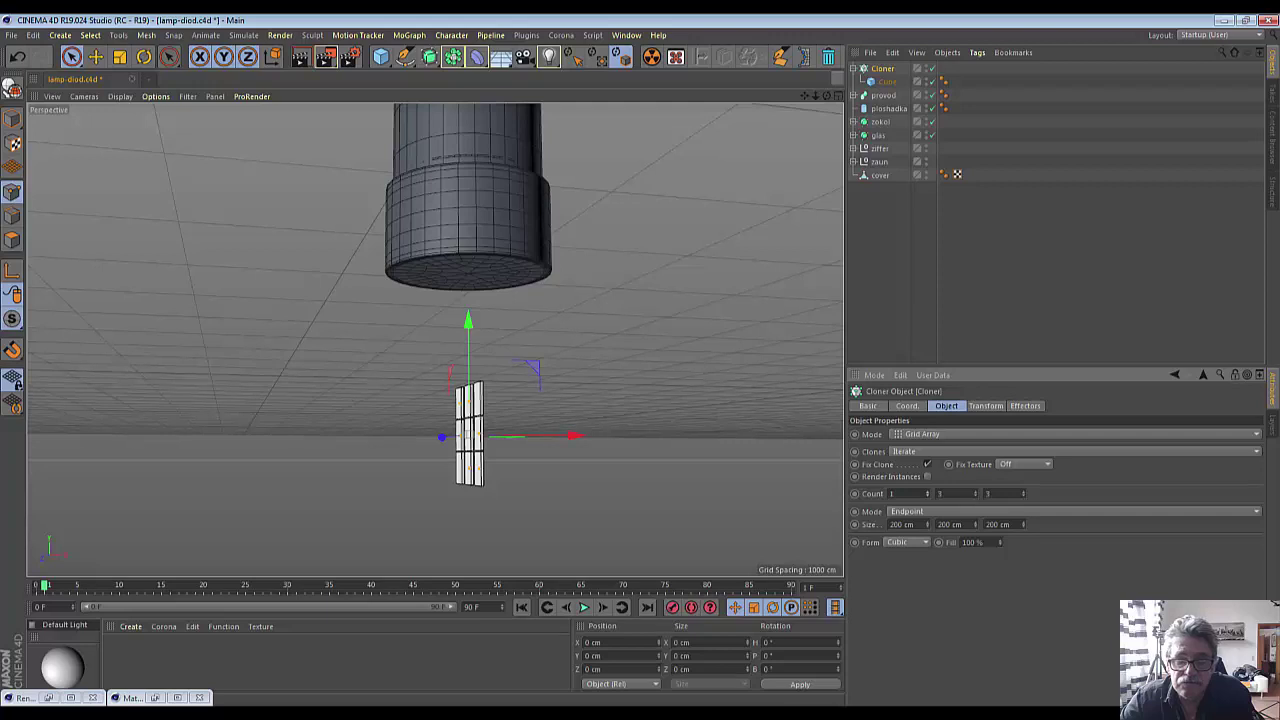
left_click_drag(927, 493, 1003, 494)
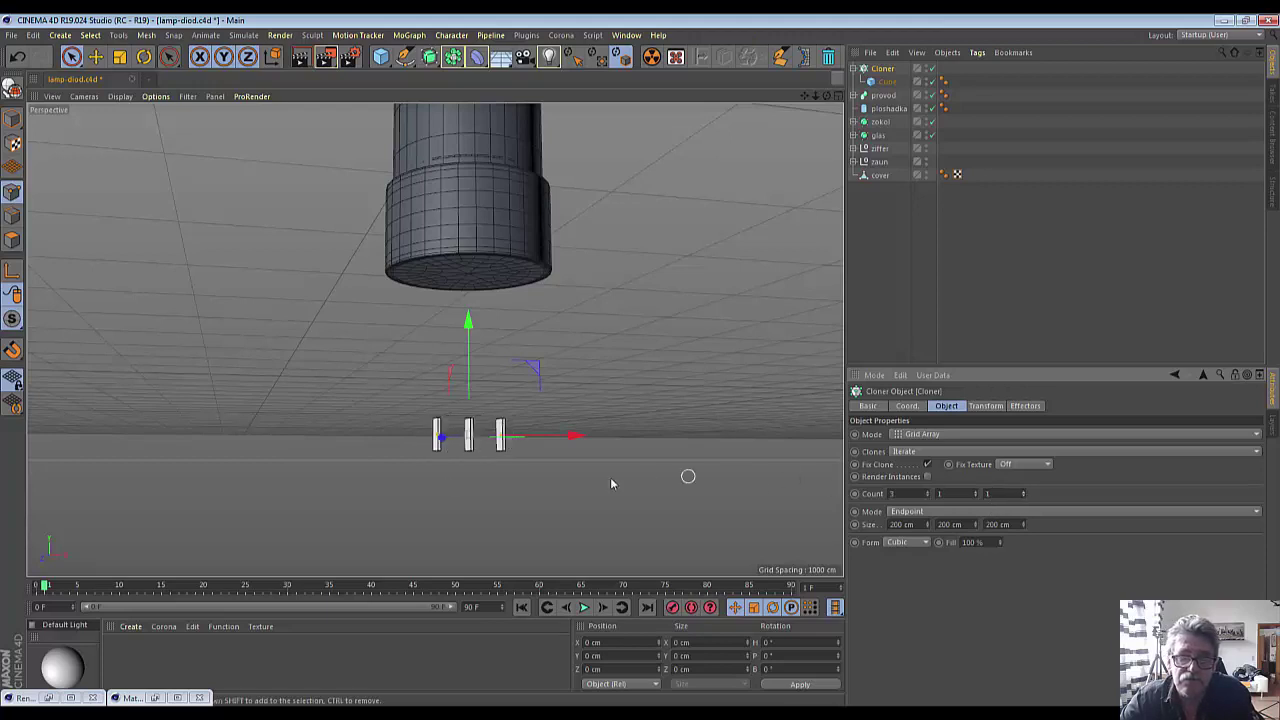
mouse_move(437, 480)
left_mouse_down("alt")
mouse_move(481, 309)
mouse_move(484, 162)
left_mouse_up("alt")
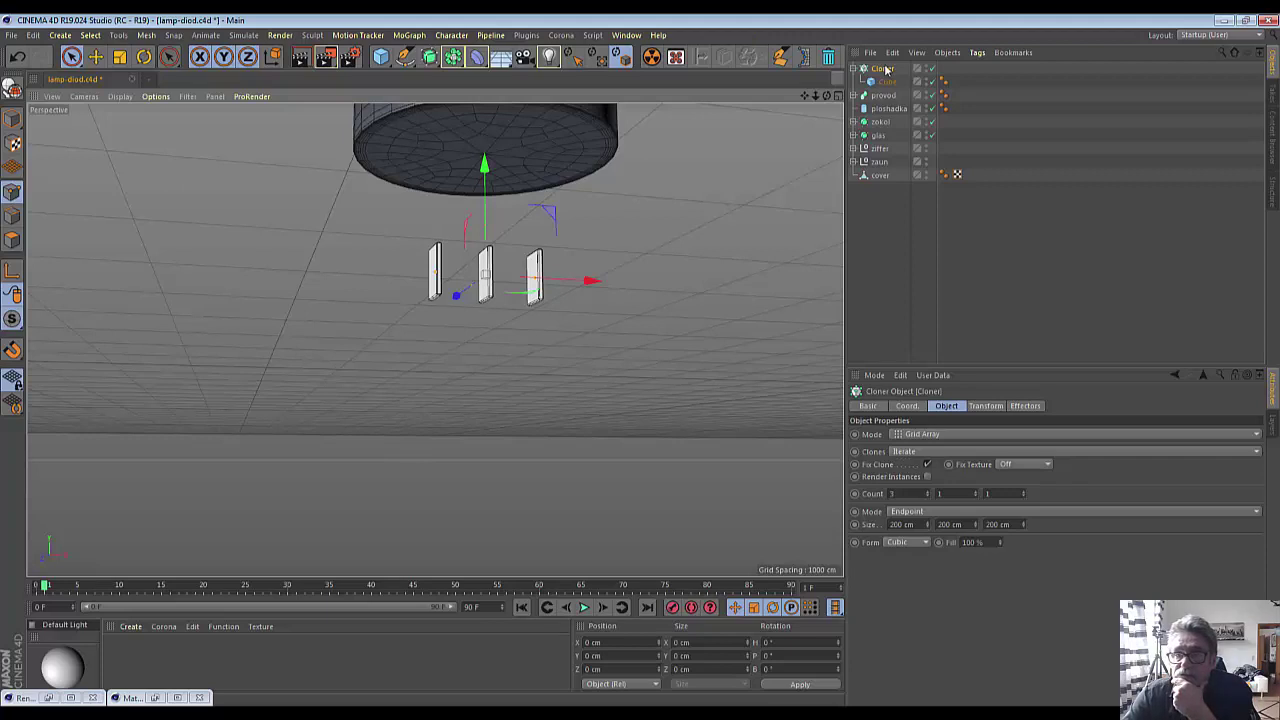
left_click(927, 492)
left_click(927, 492)
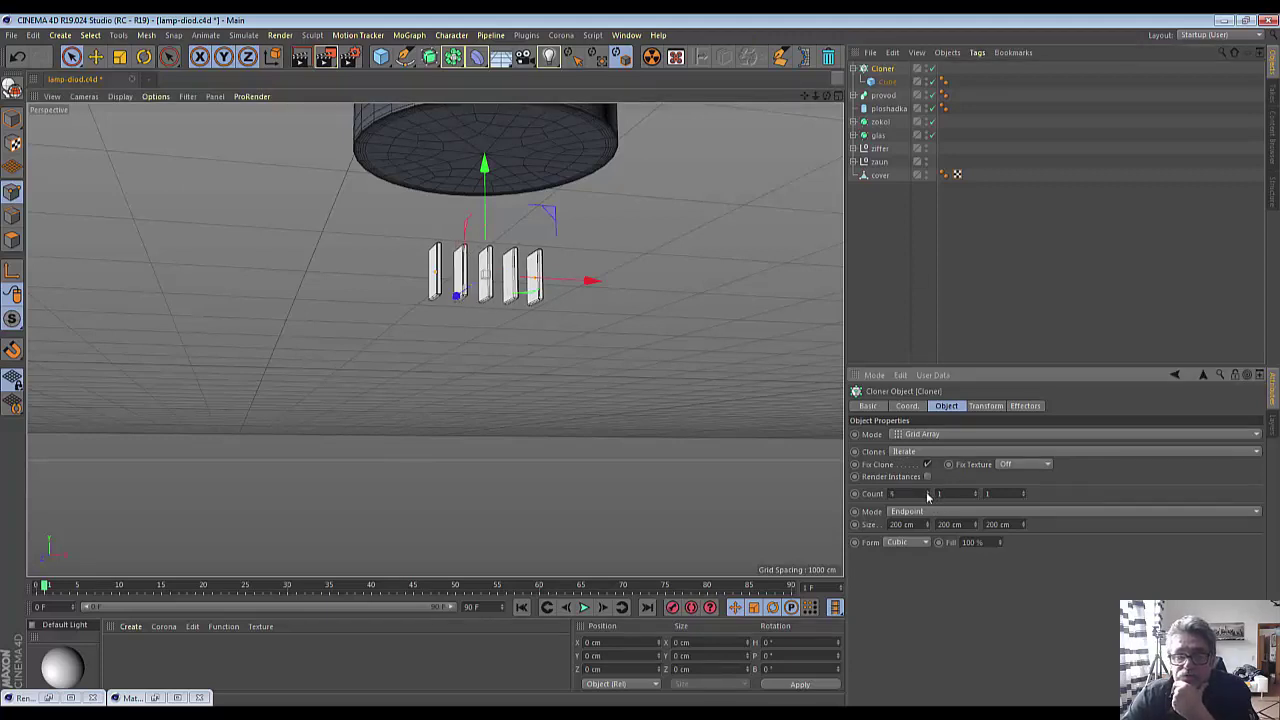
left_click(927, 494)
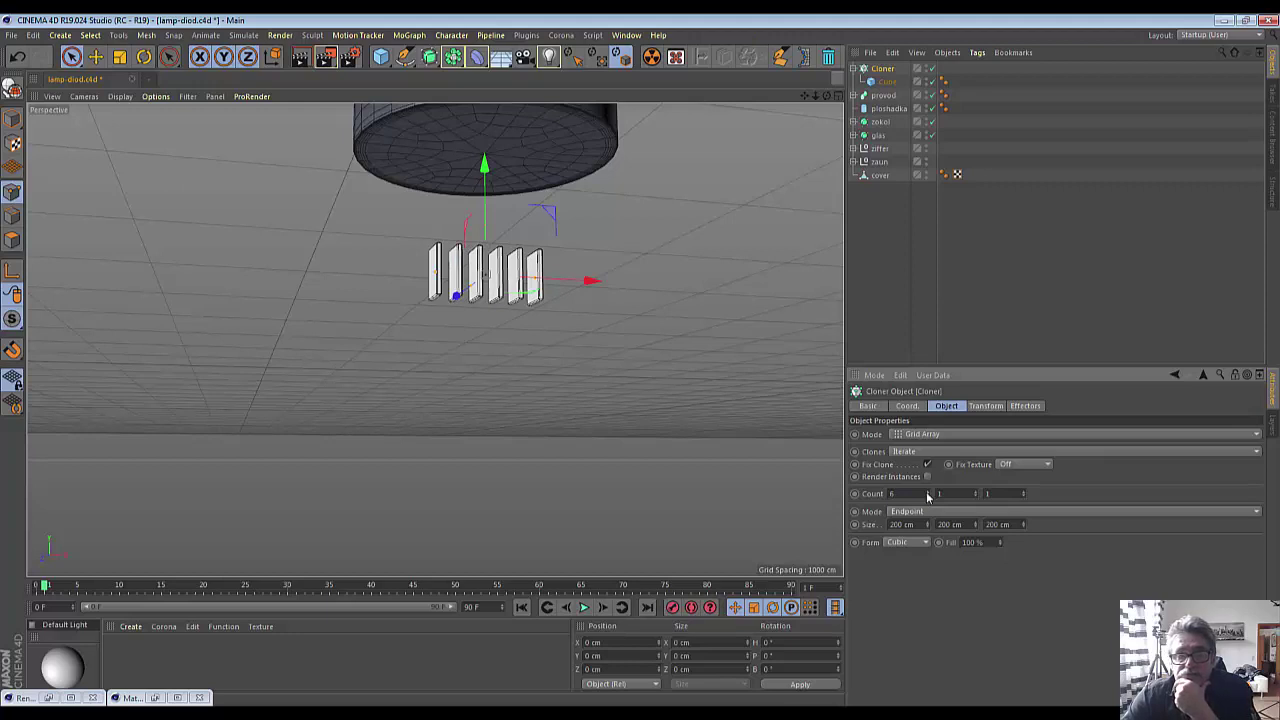
left_click(927, 493)
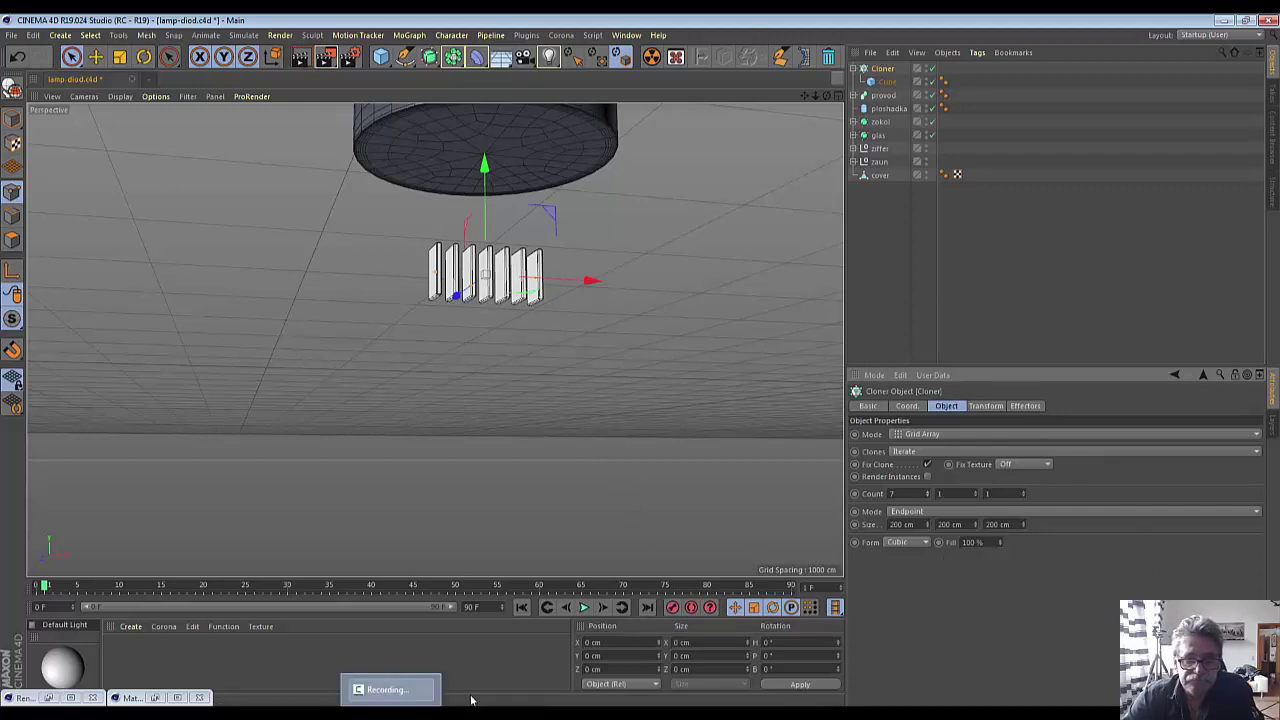
- Orbit to the base's underside and place a pin there, rotated about 37 degrees
left_click(390, 689)
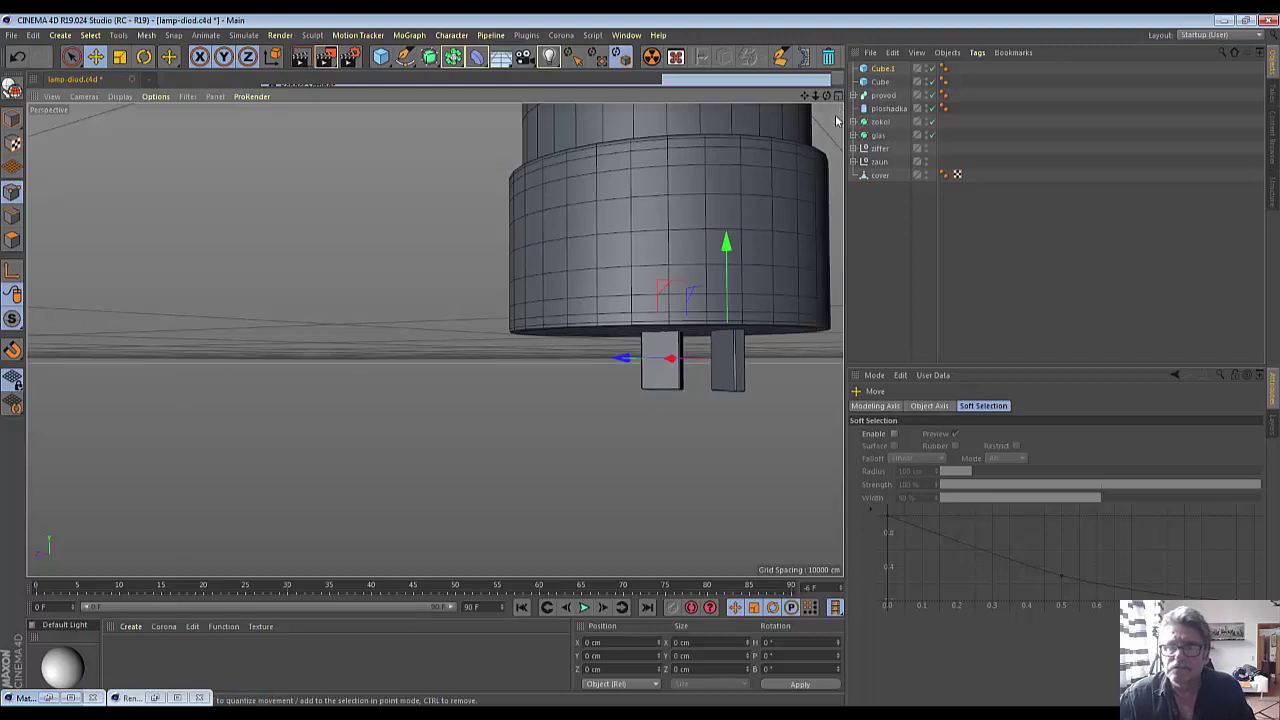
mouse_move(829, 101)
left_mouse_down()
mouse_move(727, 357)
mouse_move(651, 240)
left_mouse_up()
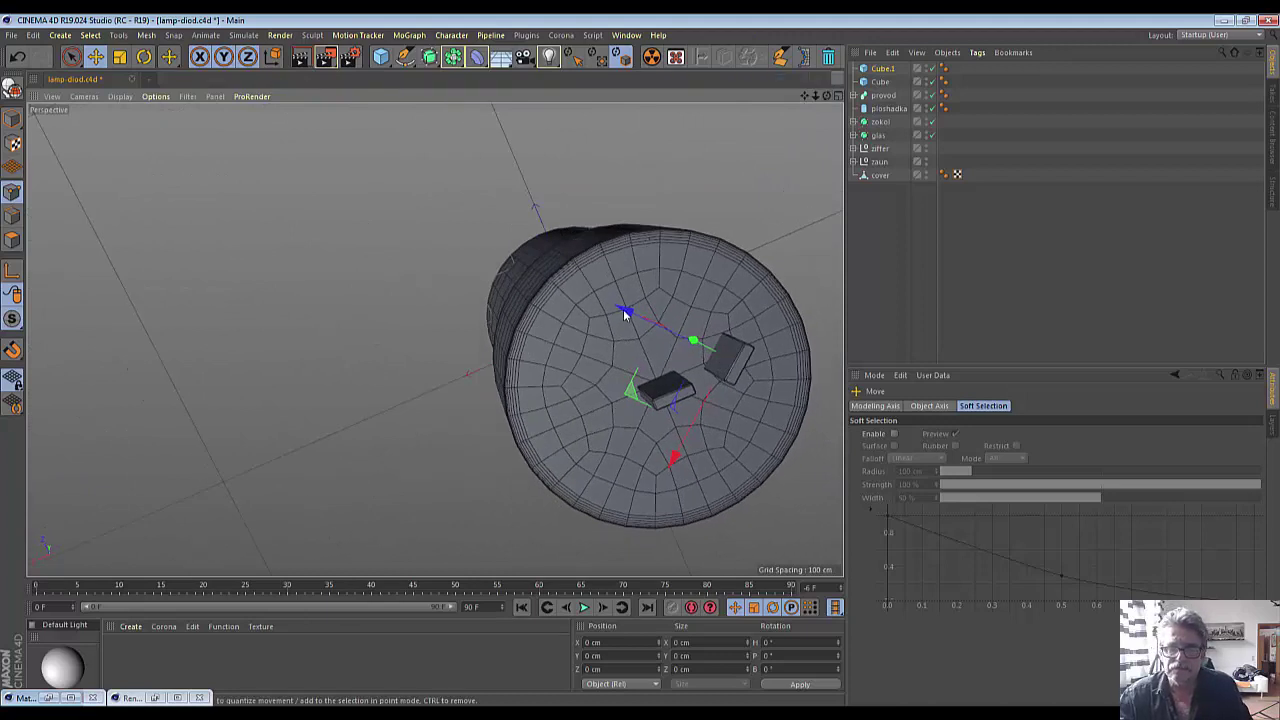
left_click_drag(624, 314, 512, 268, "ctrl")
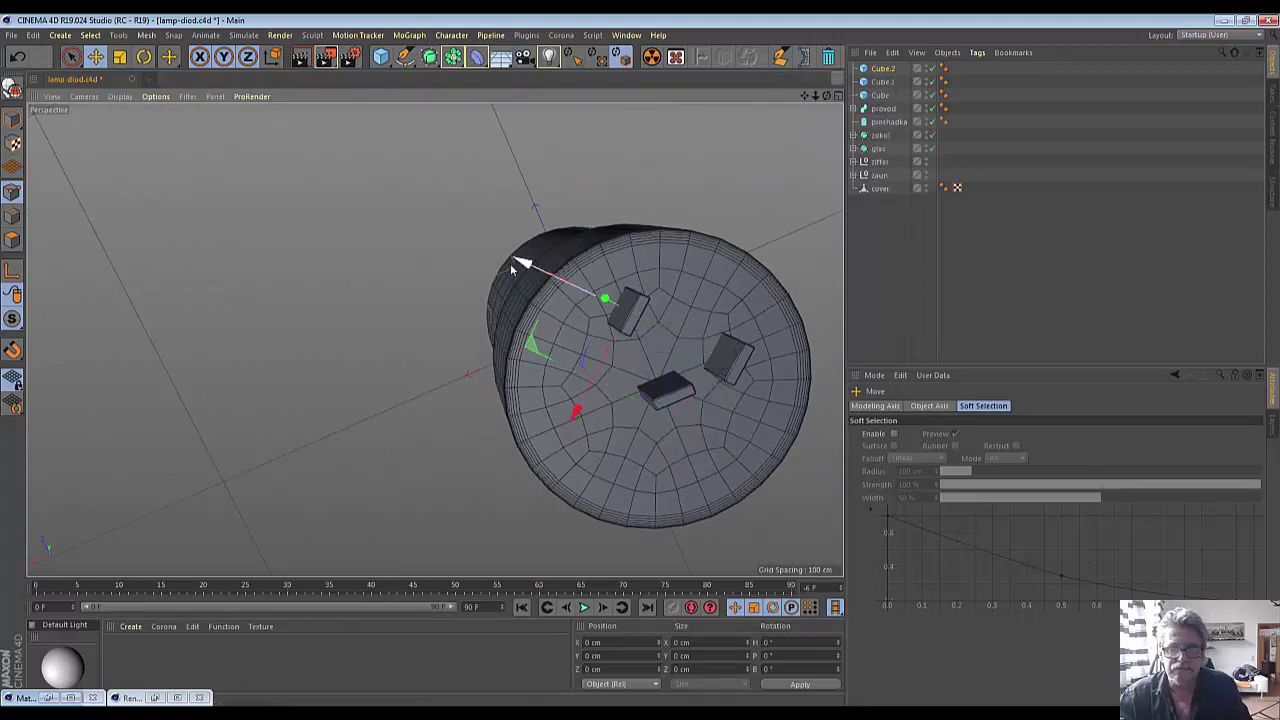
key("r")
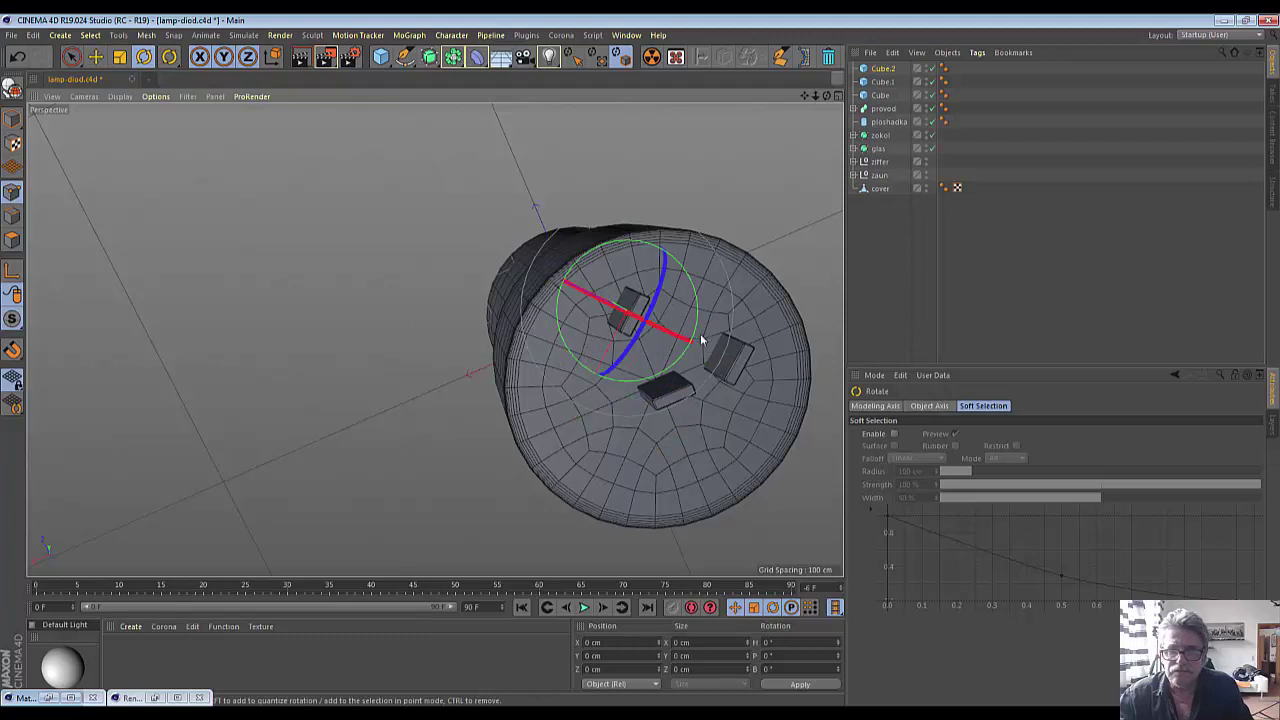
left_click_drag(701, 341, 660, 369)
key("e")
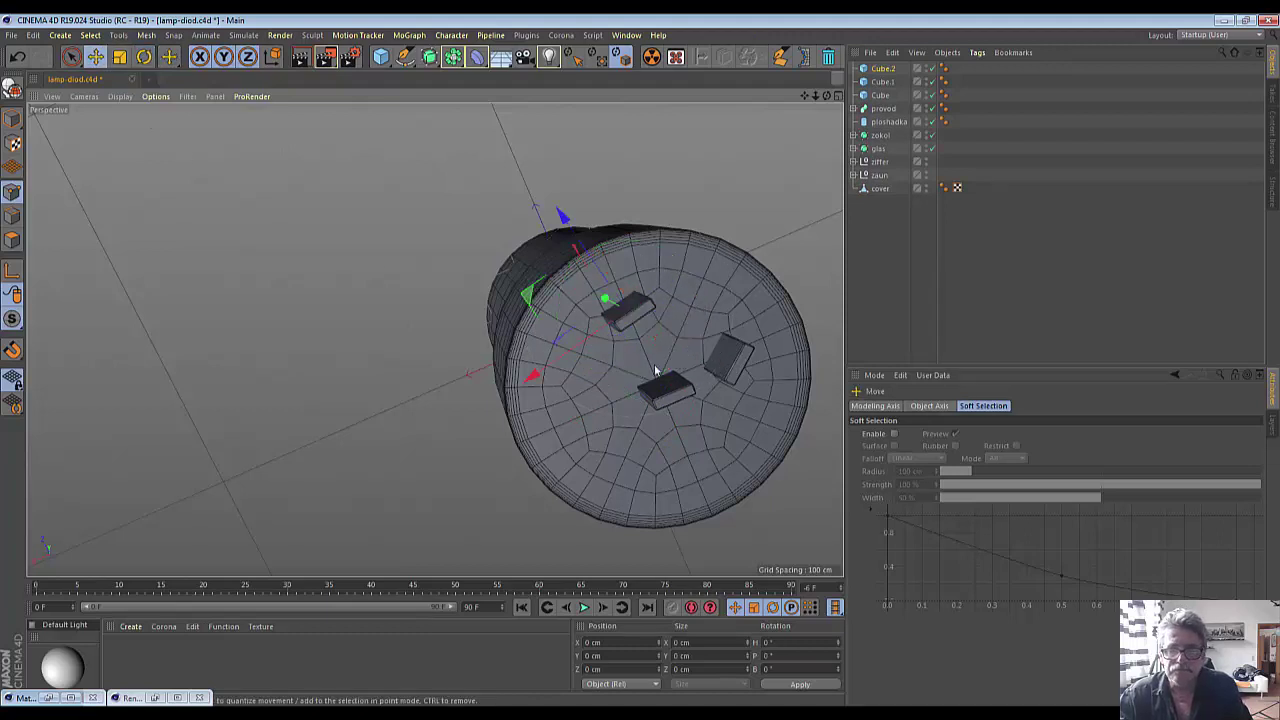
- Position two more pins on the base face, turning one about 90 degrees
left_click_drag(529, 373, 478, 373, "ctrl")
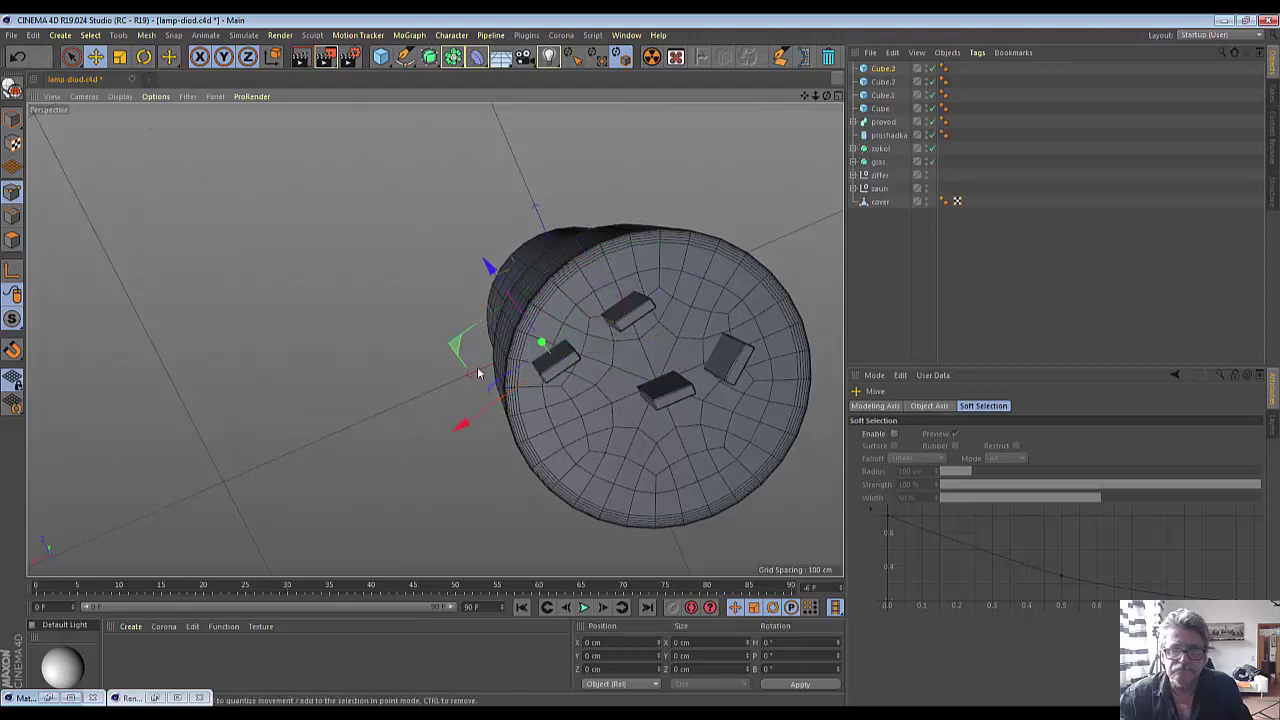
left_click_drag(490, 283, 581, 403, "ctrl")
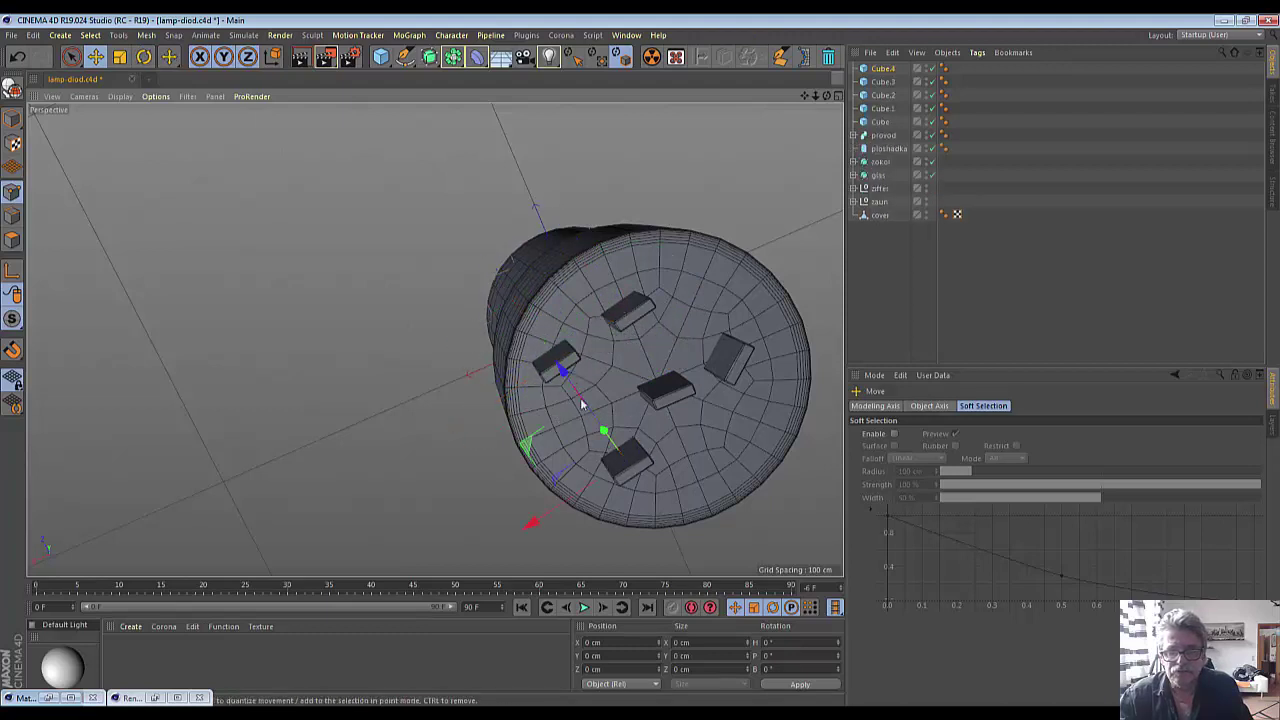
left_click(144, 57)
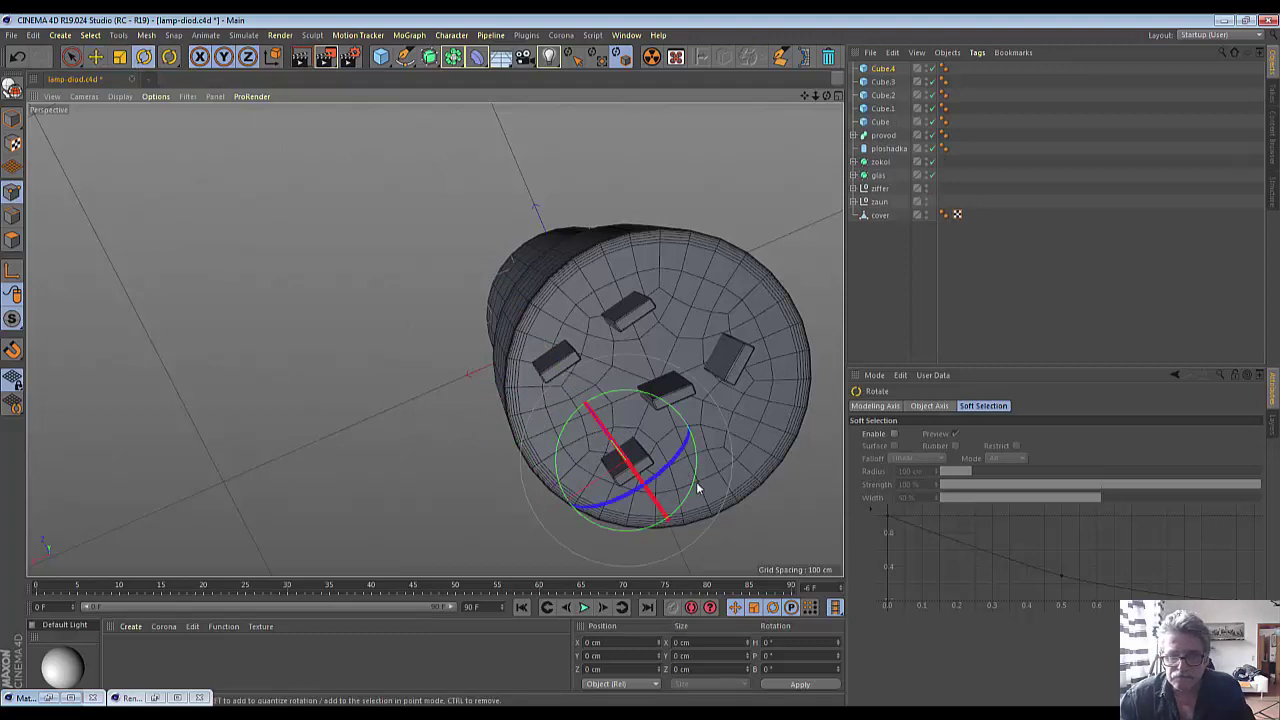
left_click_drag(697, 488, 684, 432)
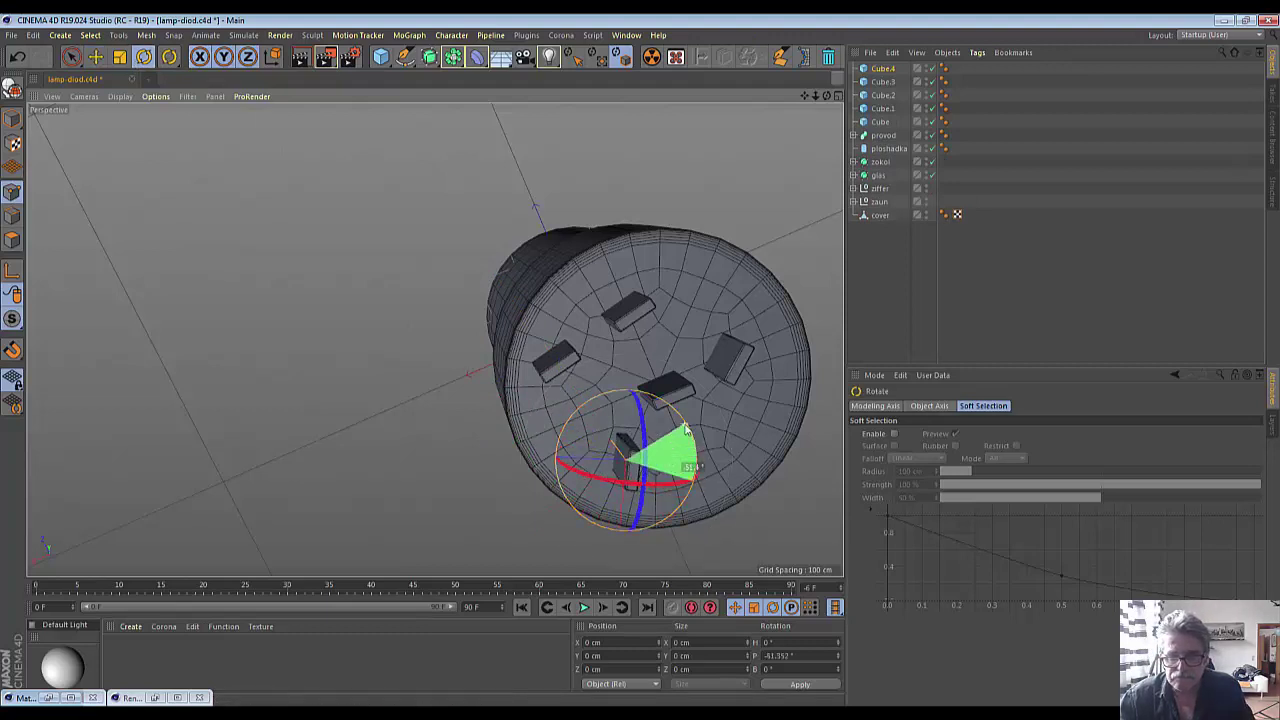
left_click(95, 57)
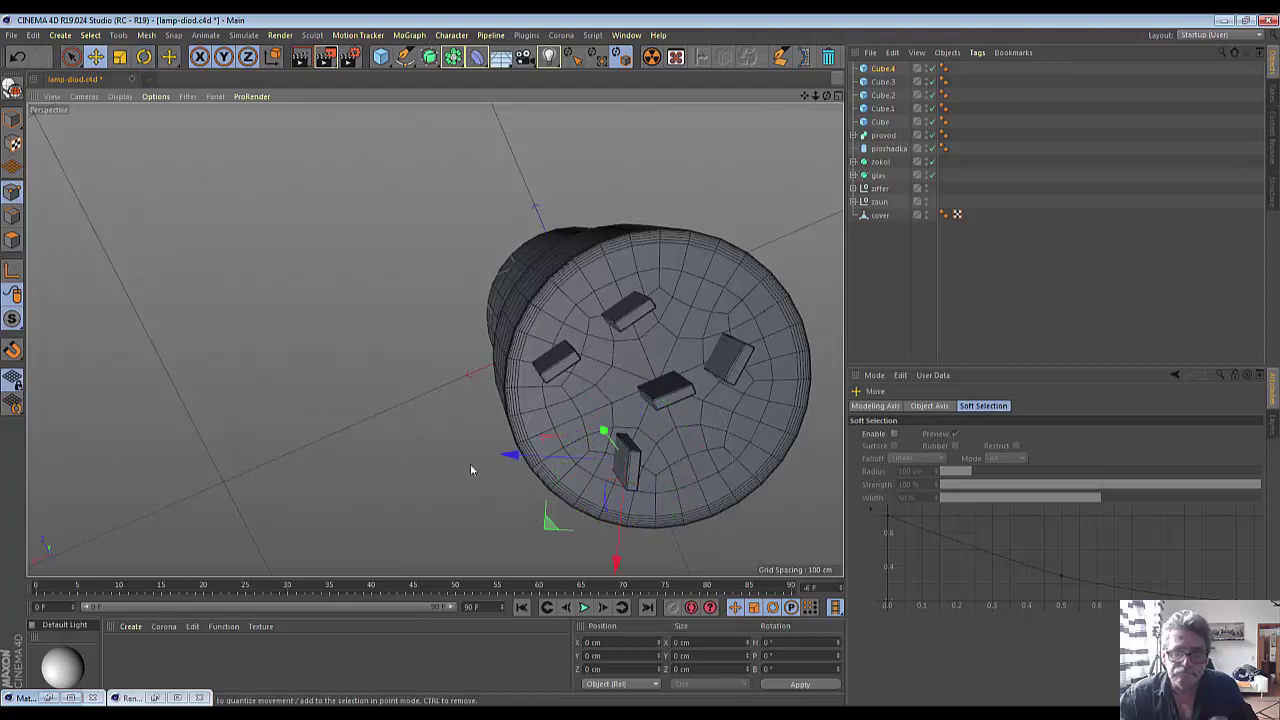
- Place the remaining pins to the right, higher and further left, nudging the last into line
left_click_drag(510, 456, 585, 458, "ctrl")
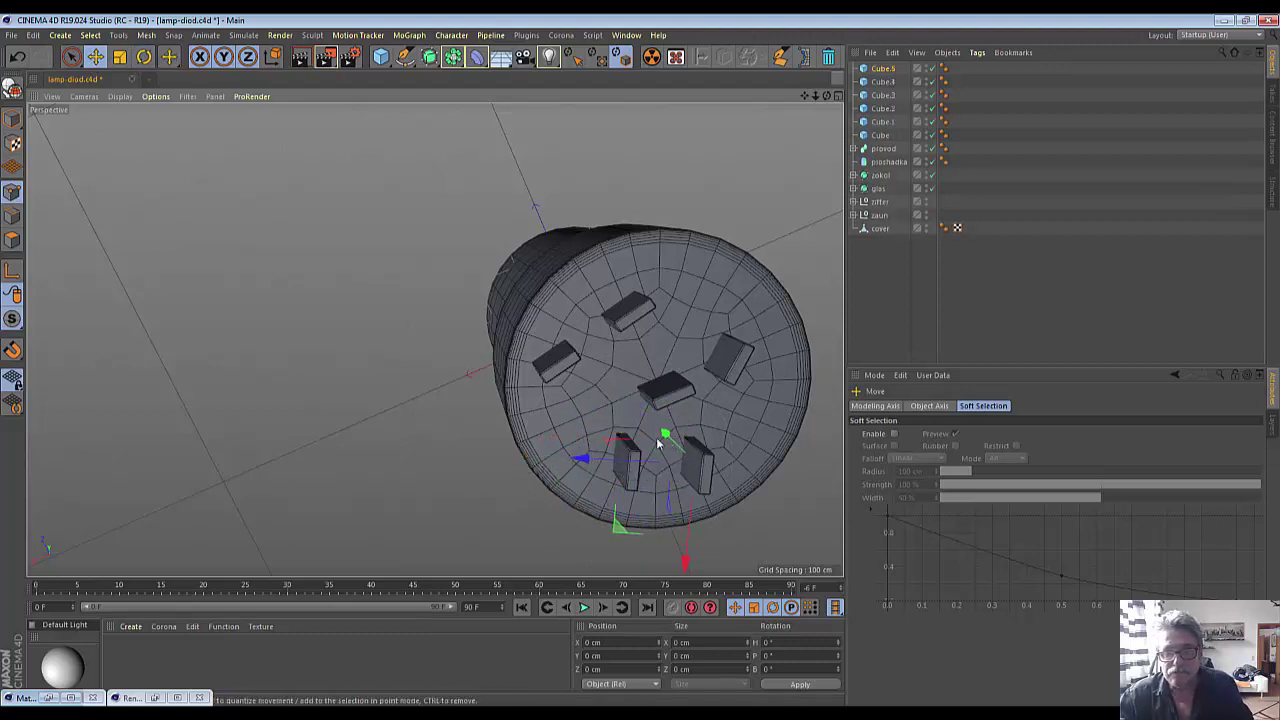
mouse_move(681, 569)
left_mouse_down("ctrl")
mouse_move(662, 390)
mouse_move(703, 508)
left_mouse_up("ctrl")
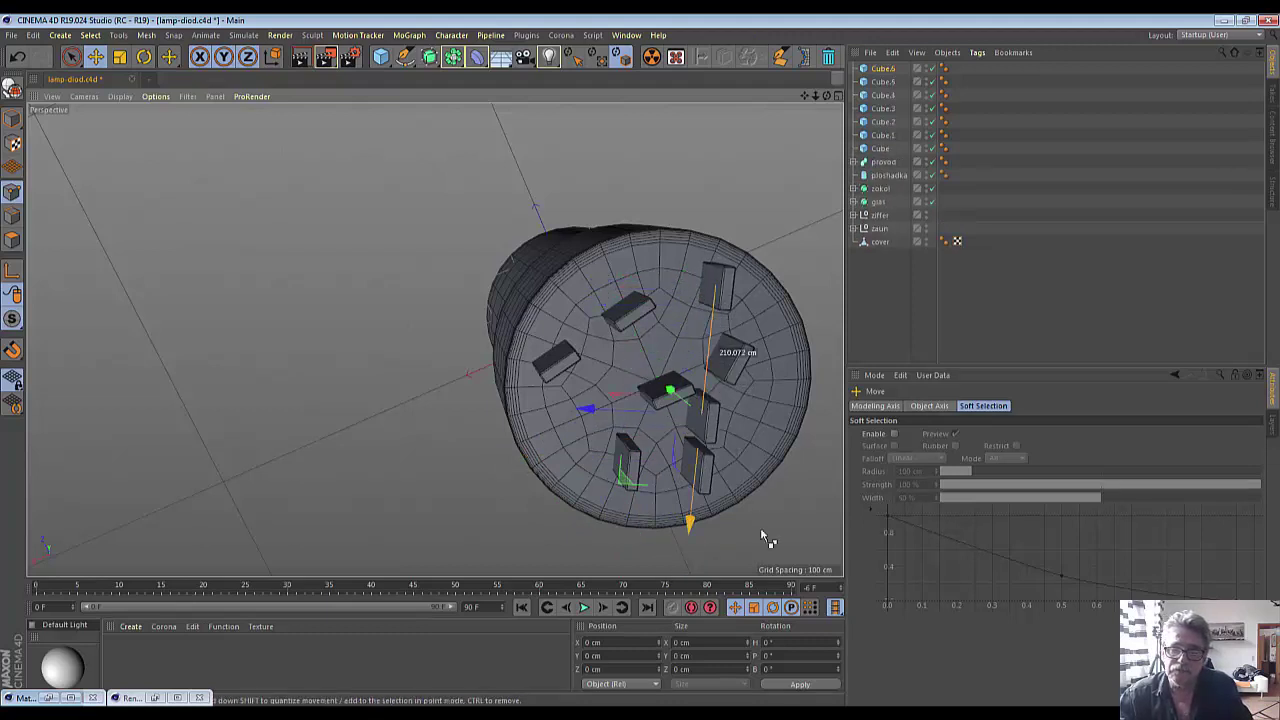
left_click_drag(584, 395, 481, 428, "ctrl")
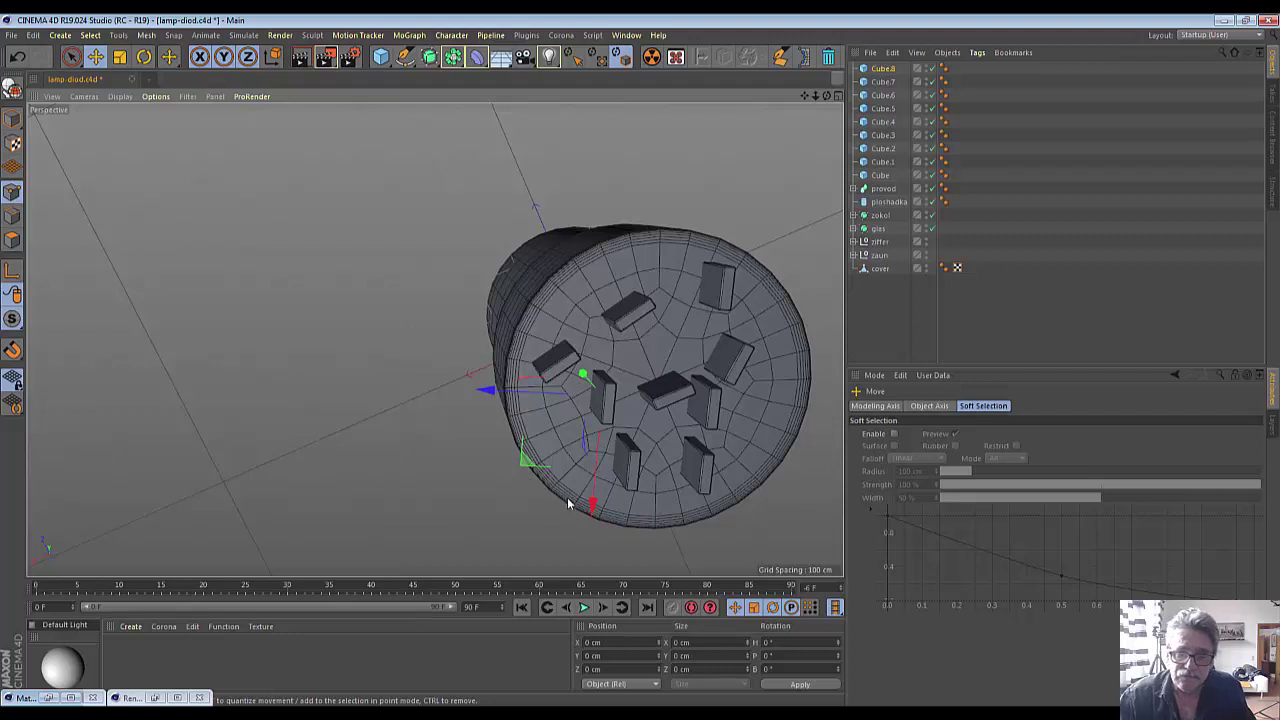
left_click_drag(592, 503, 590, 535)
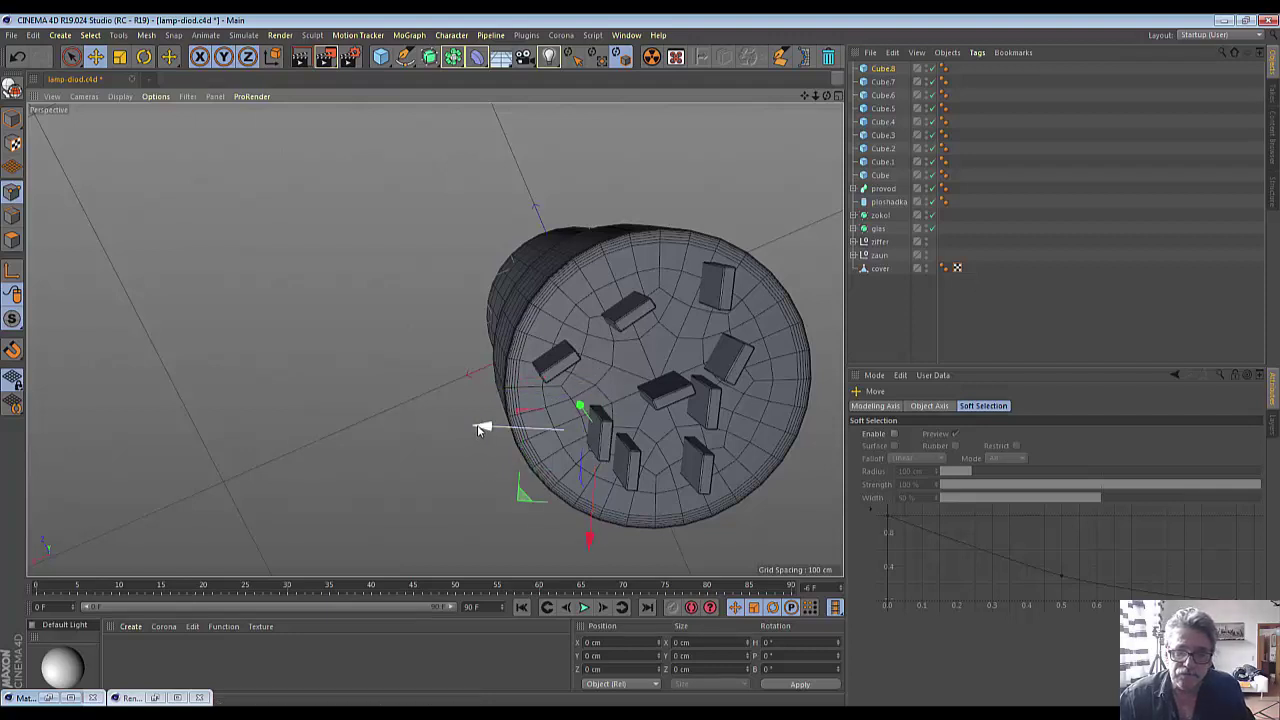
left_click_drag(480, 428, 463, 423)
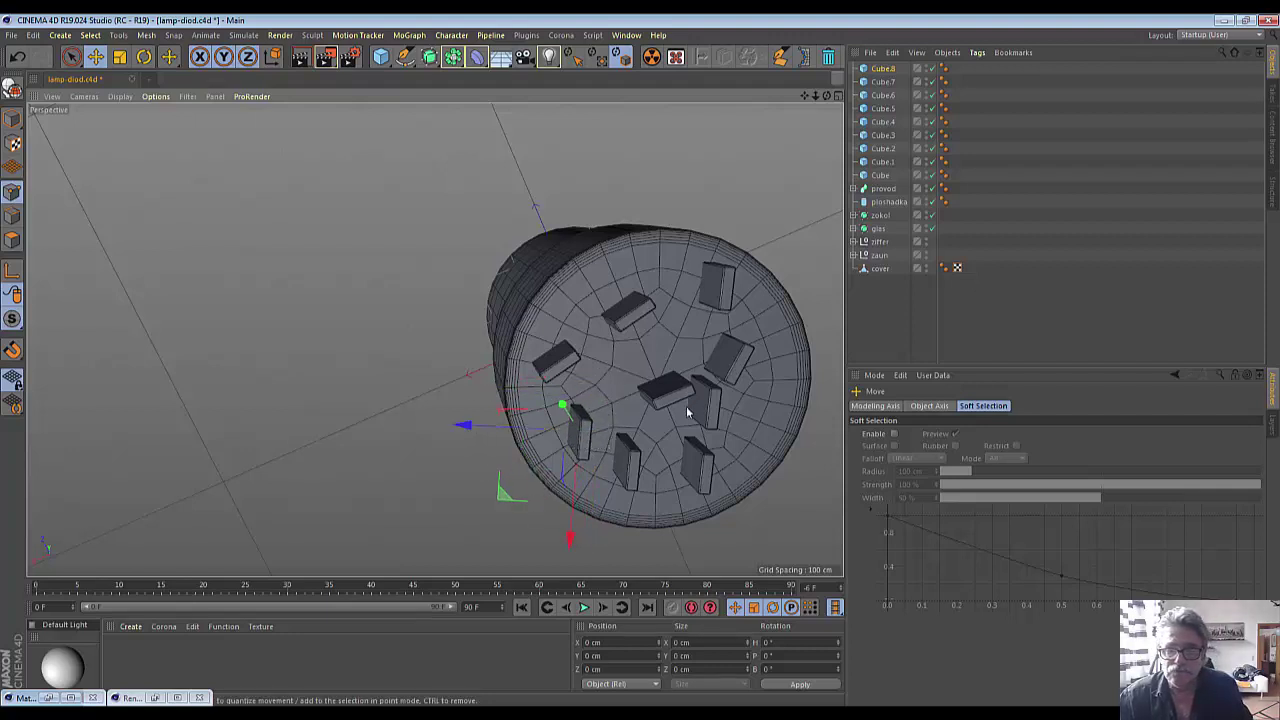
left_click(881, 175)
- Shift the Cube pin along its height and check the pins from the side
left_click_drag(620, 286, 604, 257)
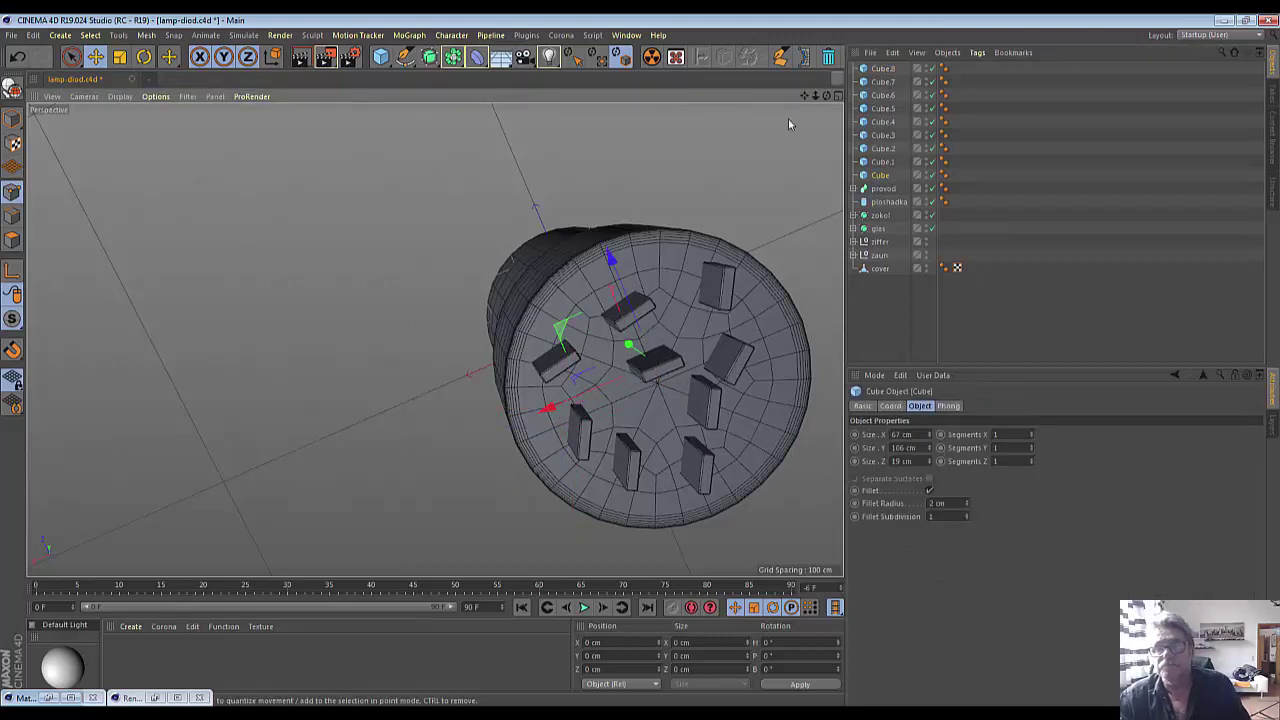
left_click_drag(826, 95, 790, 110)
left_click_drag(654, 362, 654, 362, "alt")
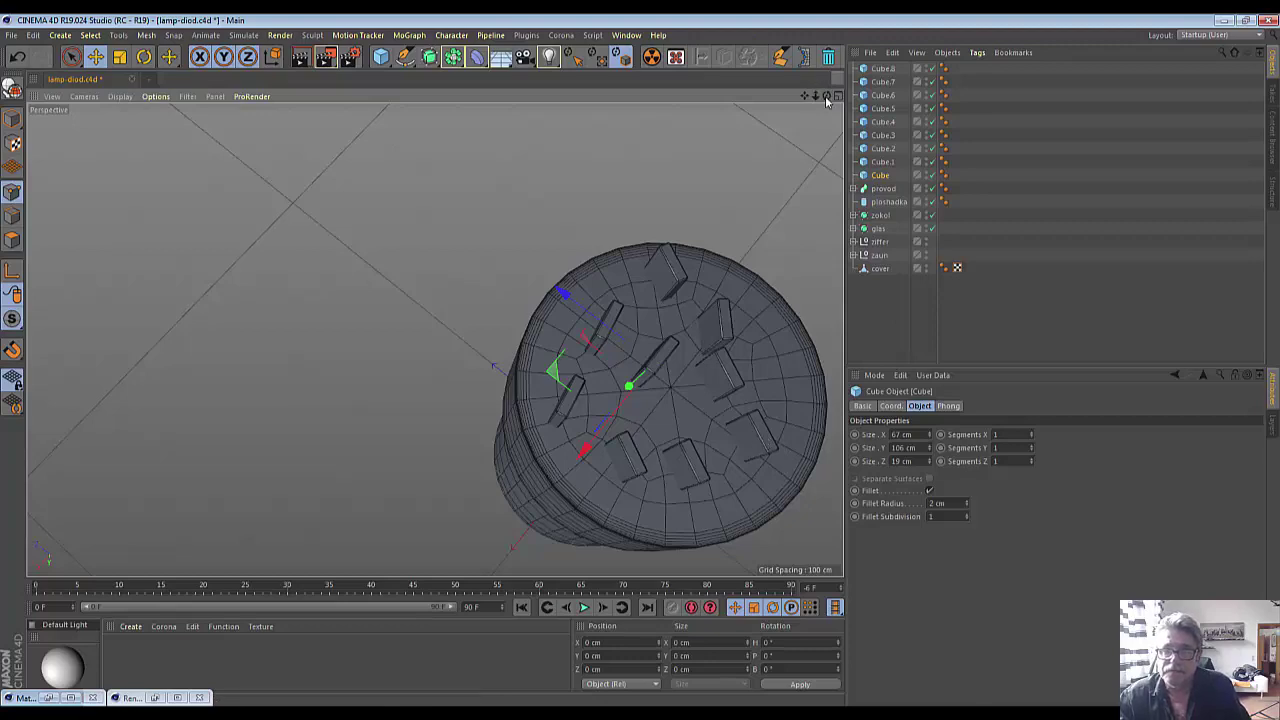
left_click_drag(826, 97, 790, 125)
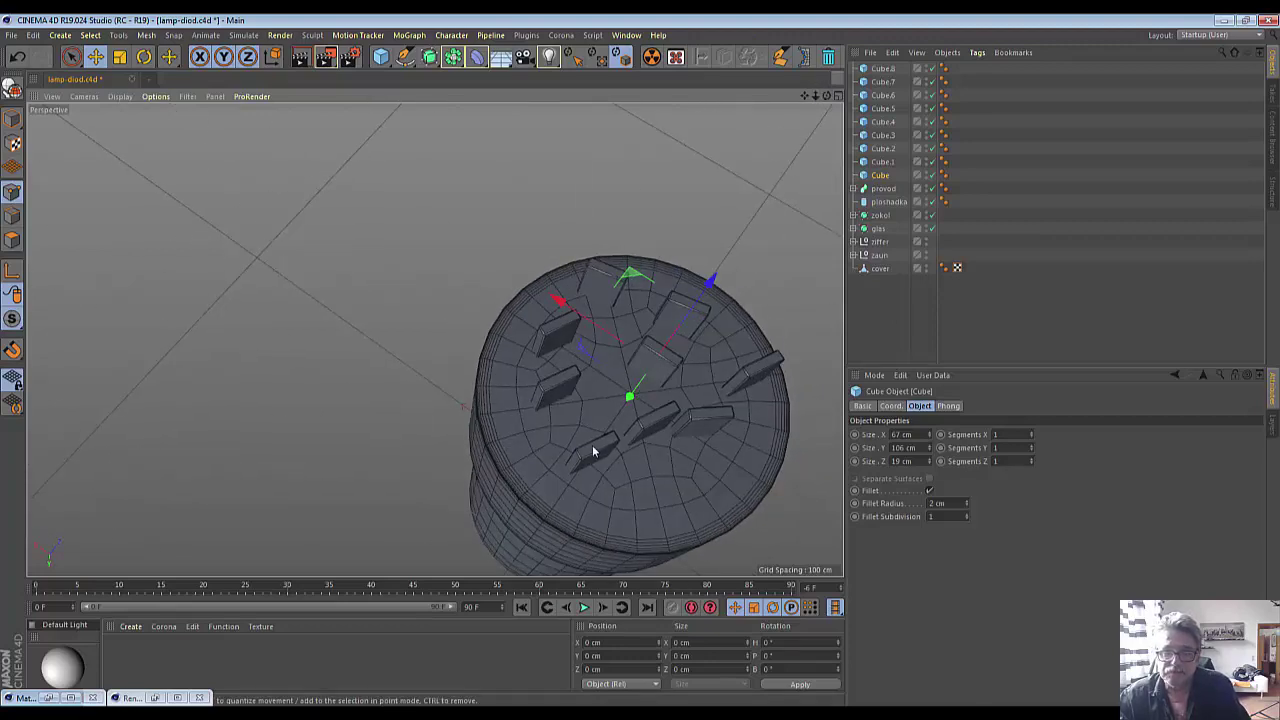
- Rotate the Cube.3 pin so it stands upright
left_click(880, 148)
left_click(880, 134)
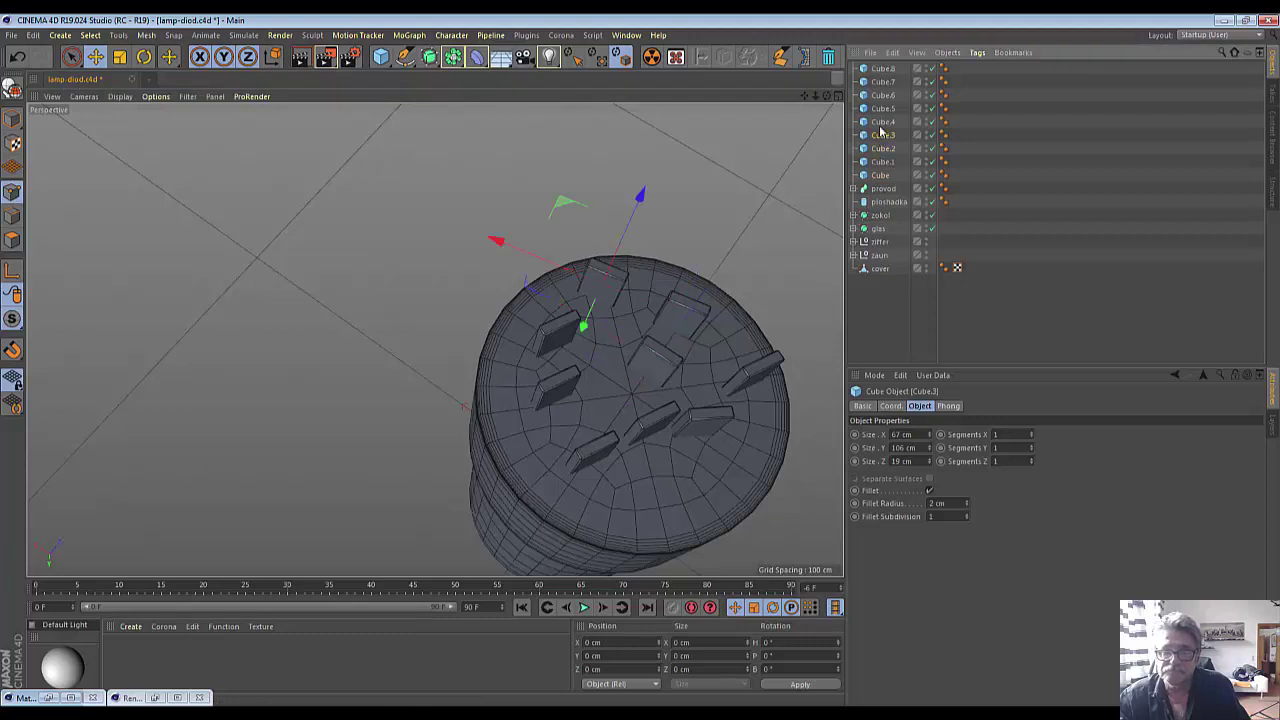
key("t")
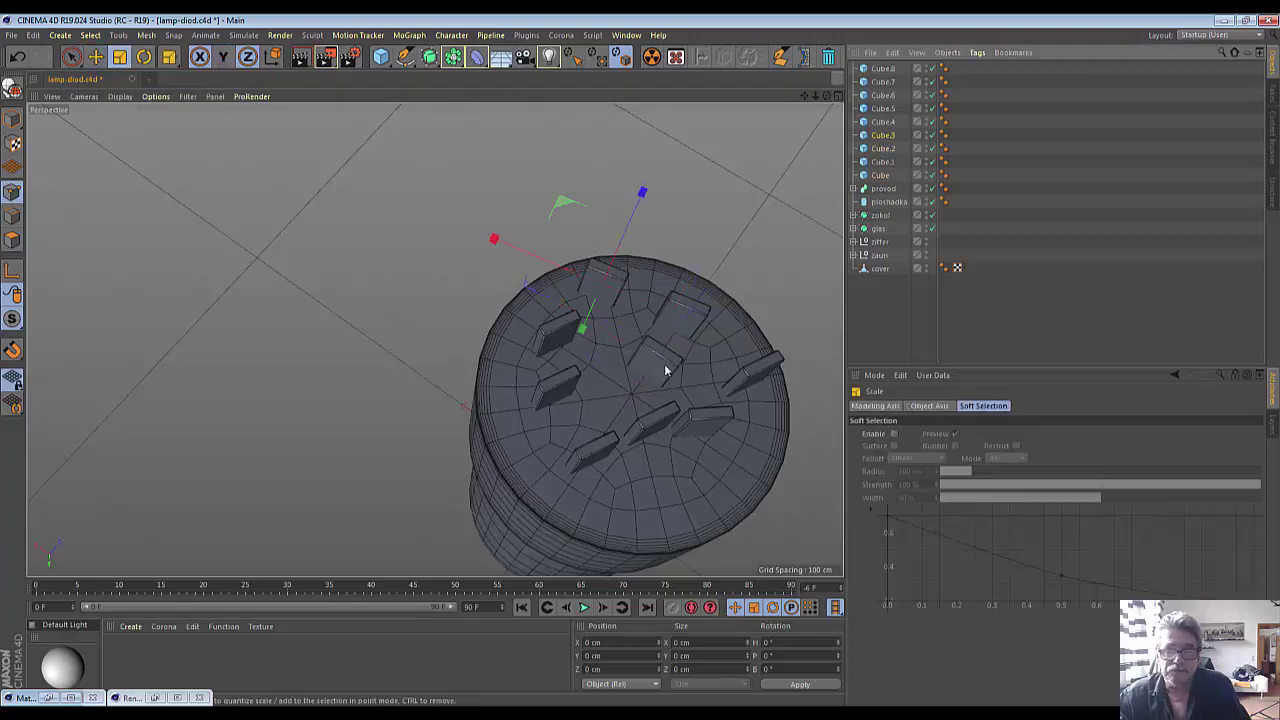
left_click(144, 57)
left_click_drag(595, 350, 645, 352)
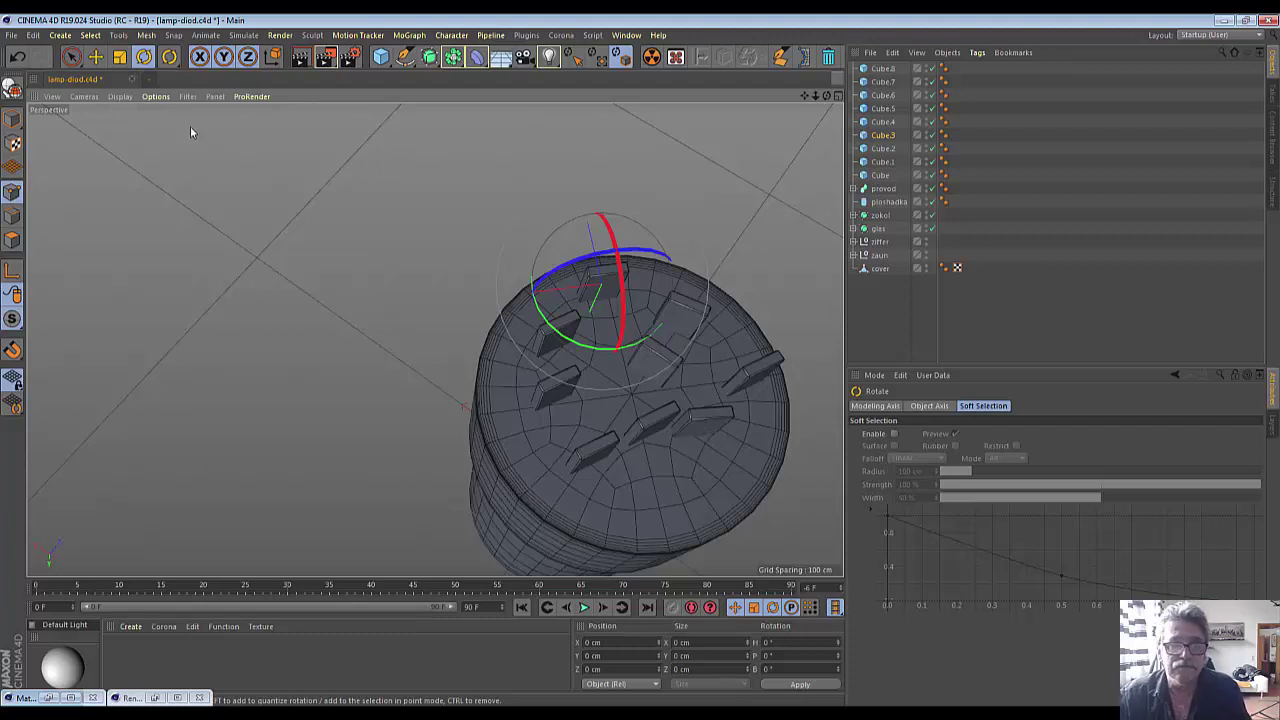
left_click(95, 57)
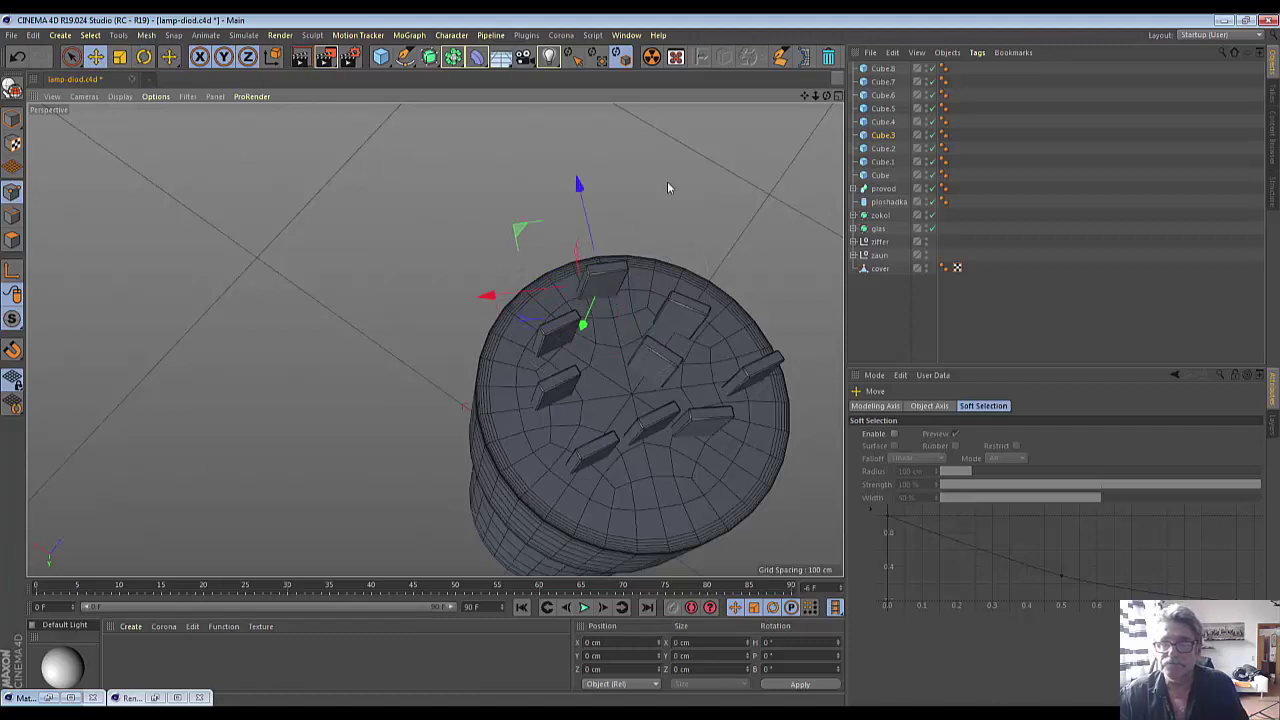
- Shift Cube.6 about 6 cm and raise Cube.7, then view the whole lamp centred
left_click(880, 136)
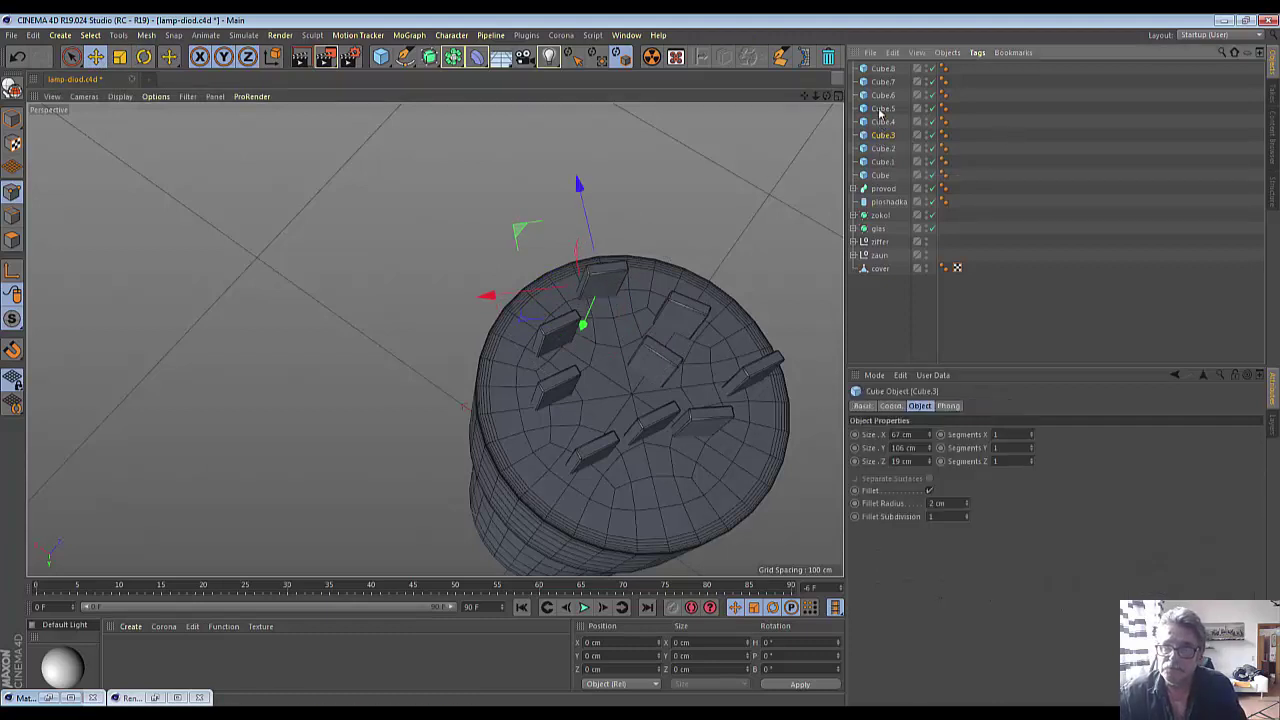
left_click(880, 108)
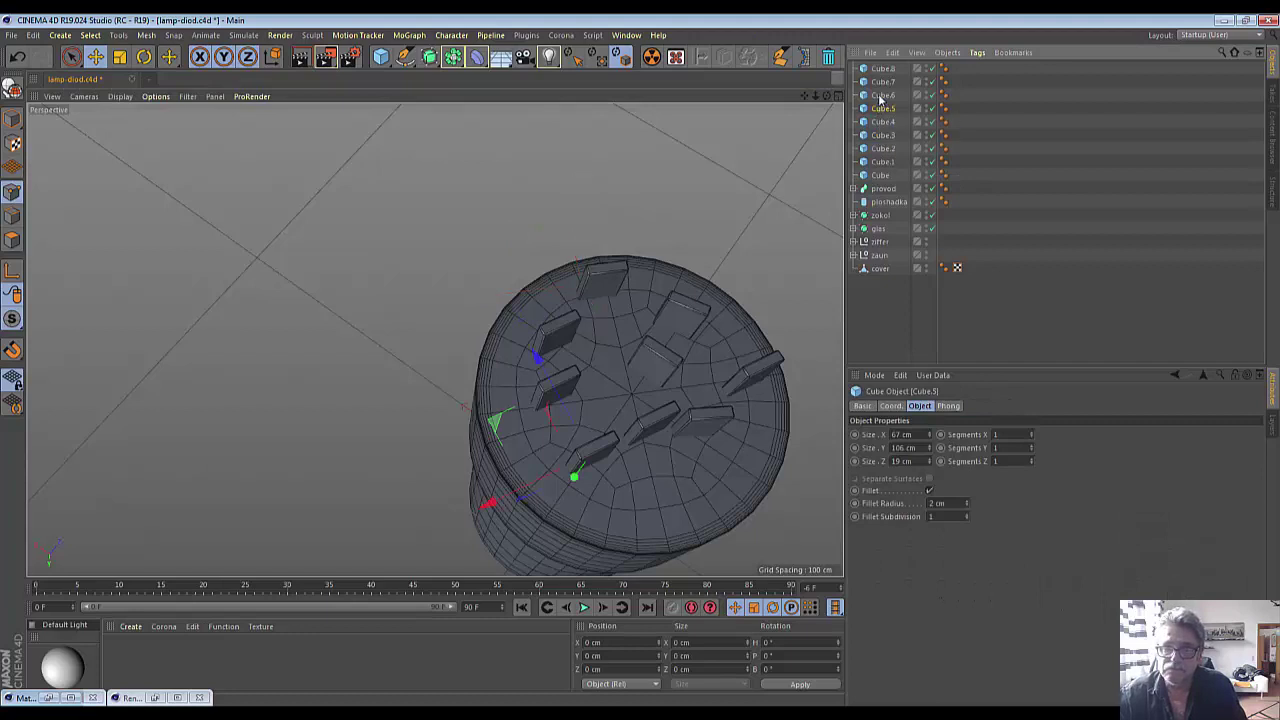
left_click(880, 95)
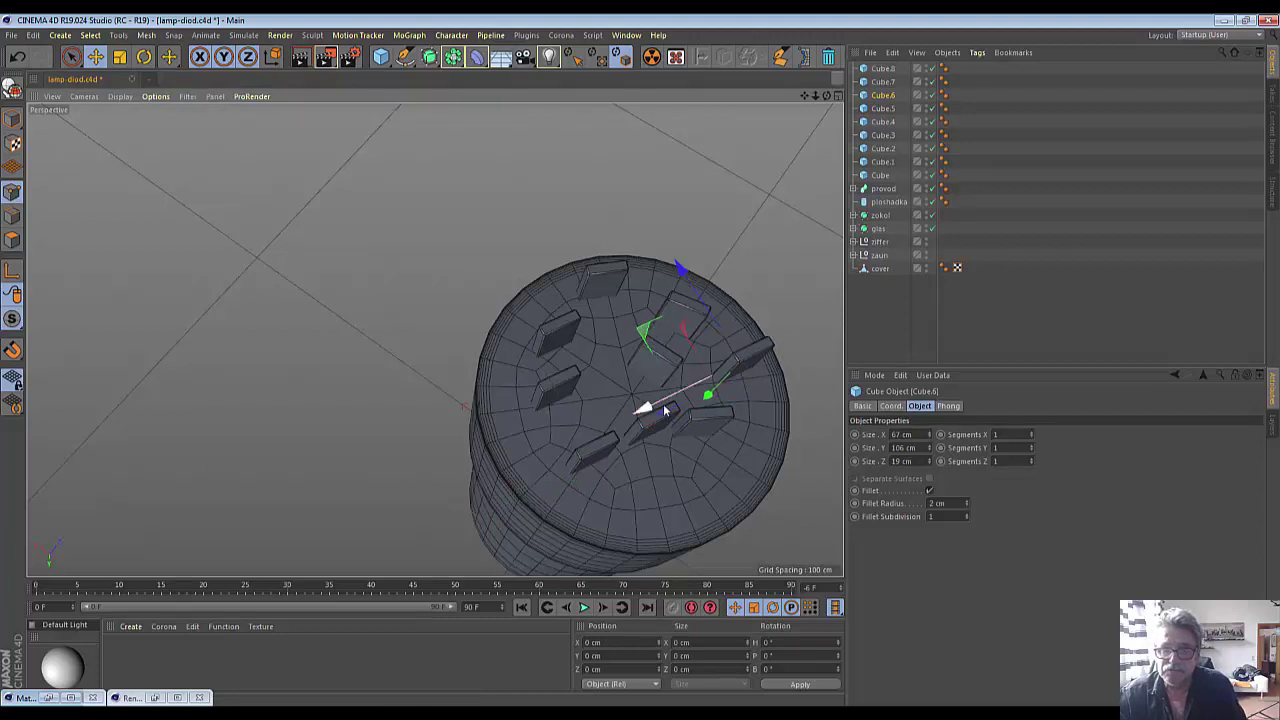
left_click_drag(657, 406, 646, 406)
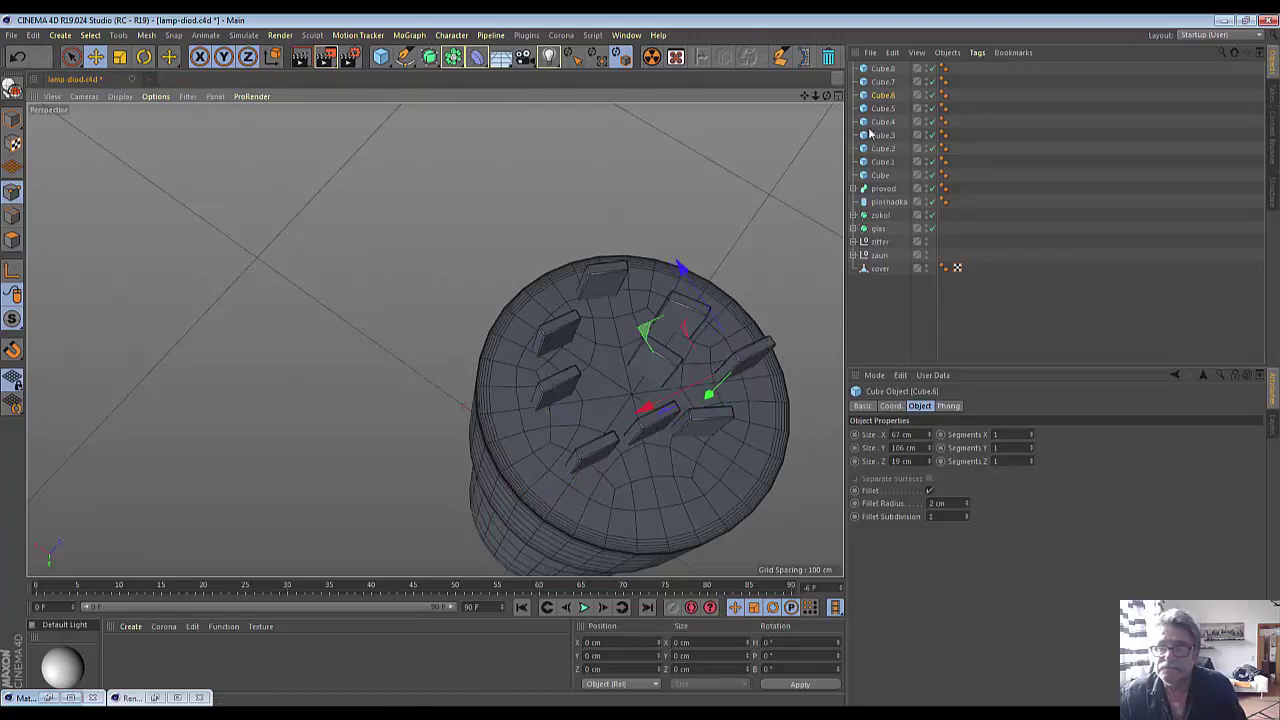
left_click(883, 82)
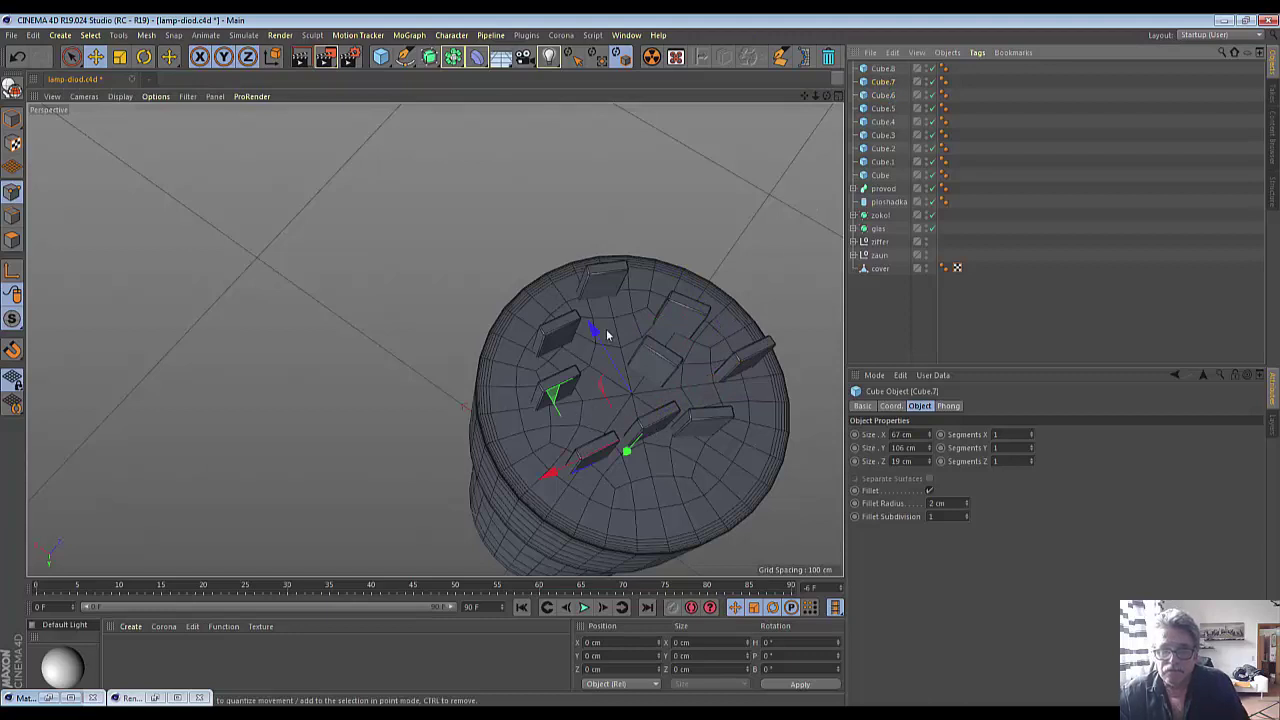
left_click_drag(594, 333, 617, 405)
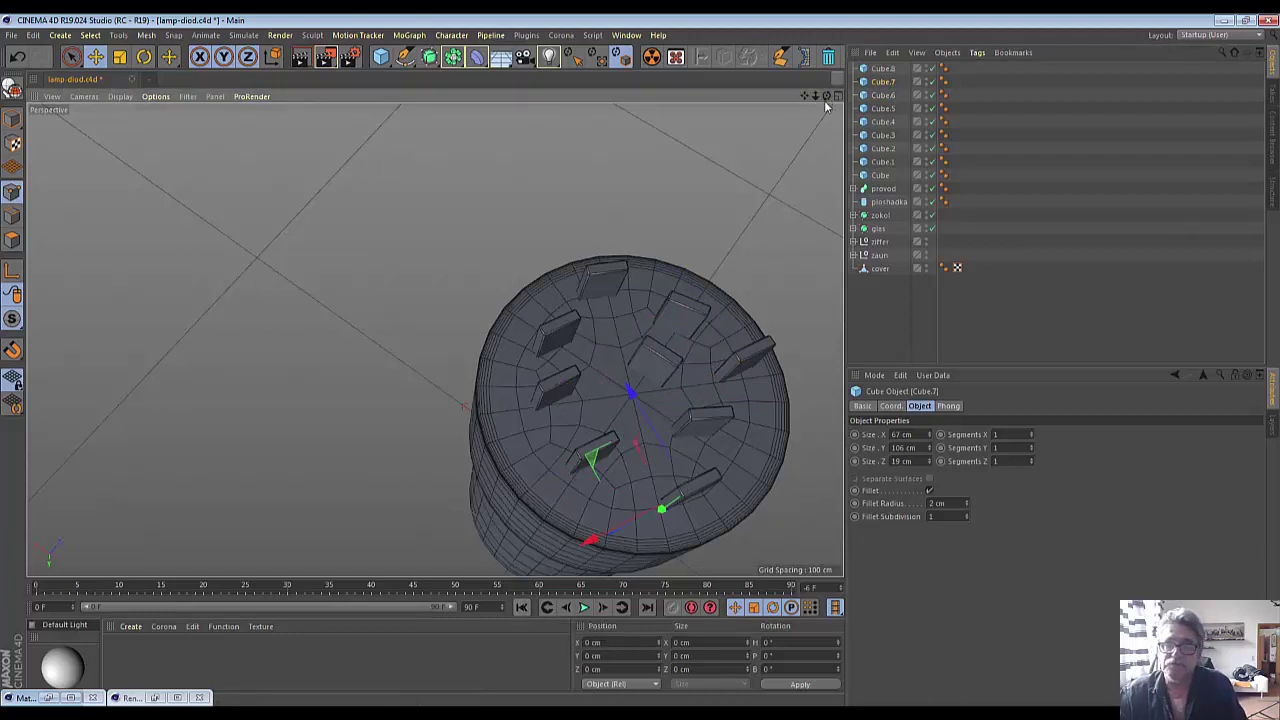
mouse_move(826, 108)
left_mouse_down()
mouse_move(808, 134)
mouse_move(846, 46)
left_mouse_up()
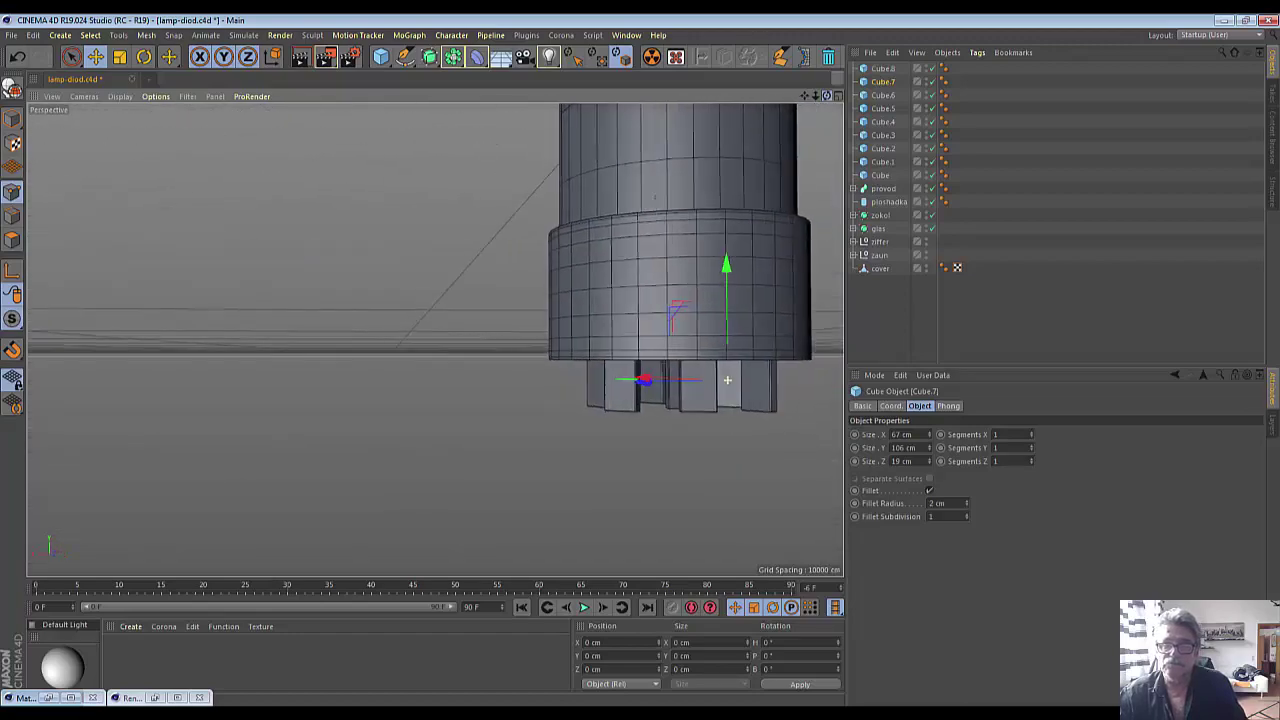
mouse_move(828, 100)
left_mouse_down()
mouse_move(801, 103)
mouse_move(800, 157)
left_mouse_up()
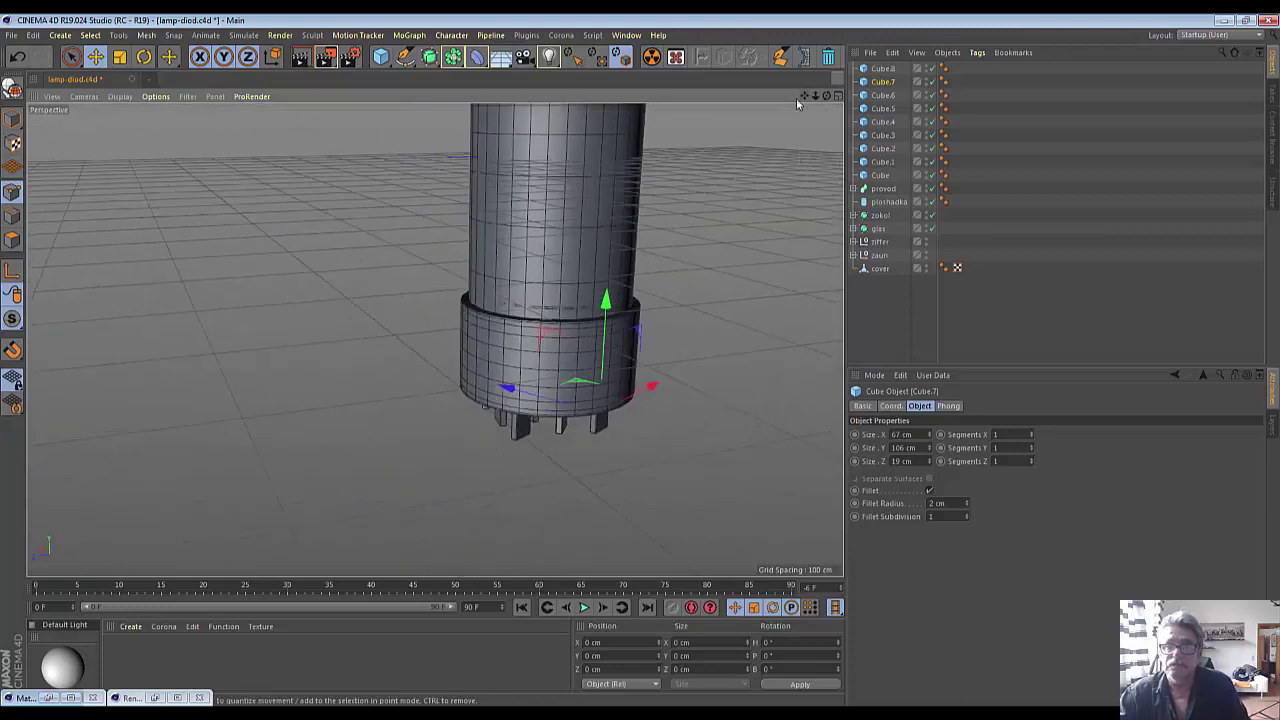
left_click_drag(798, 103, 790, 160)
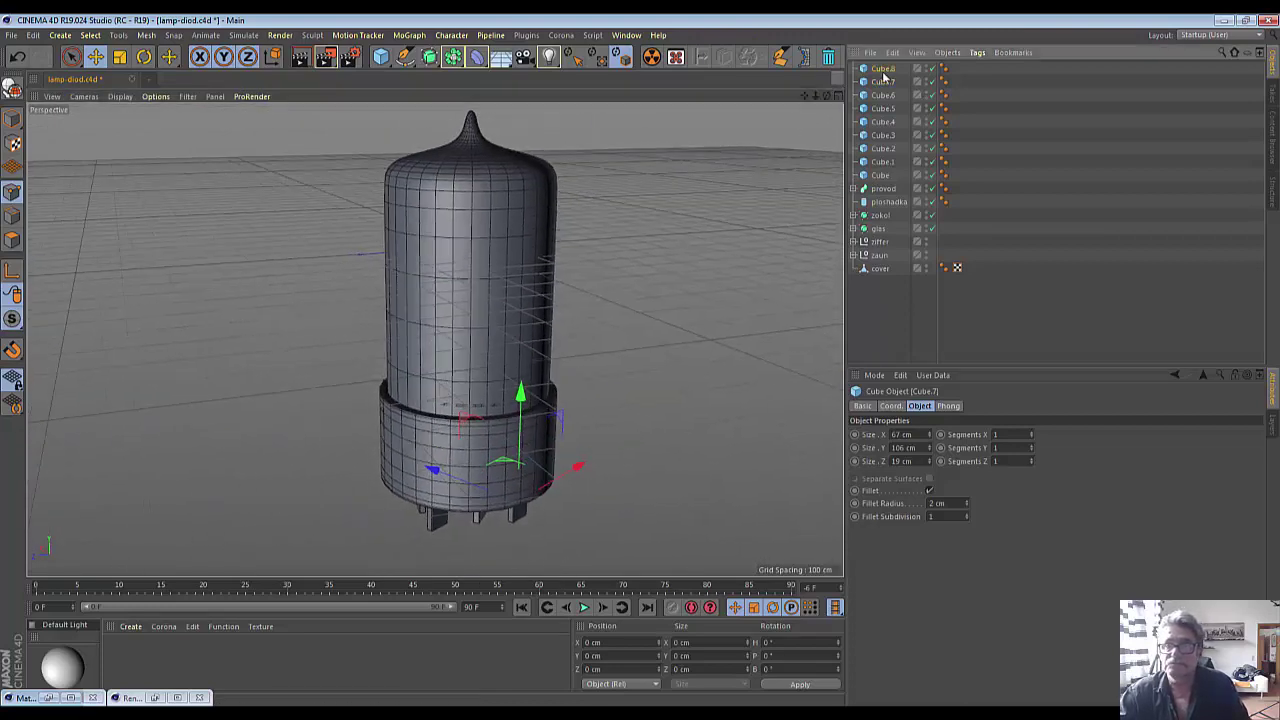
- Combine the nine pin cubes, Cube.8 through Cube, into one object with Connect Objects + Delete
left_click(884, 70)
left_click(885, 177, "shift")
right_click(888, 180)
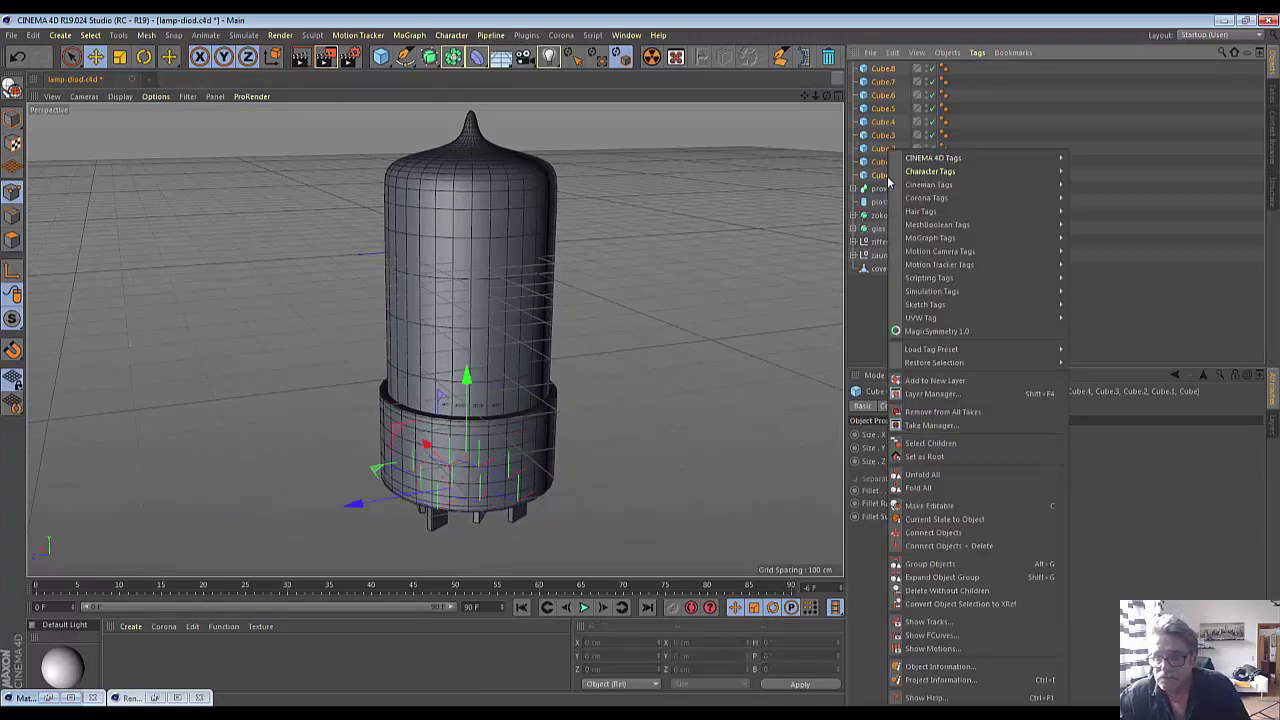
left_click(944, 546)
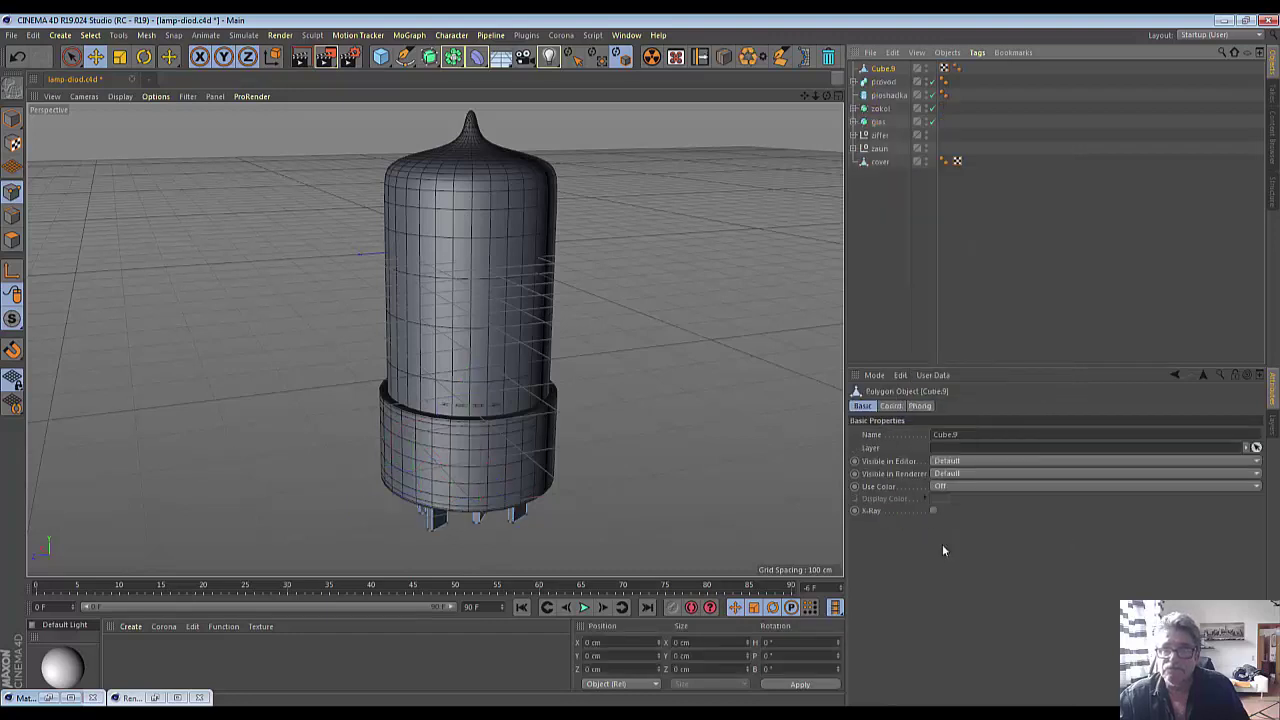
- Rename the merged Cube.9 object to 'steker'
double_click(882, 72)
key("BackSpace")
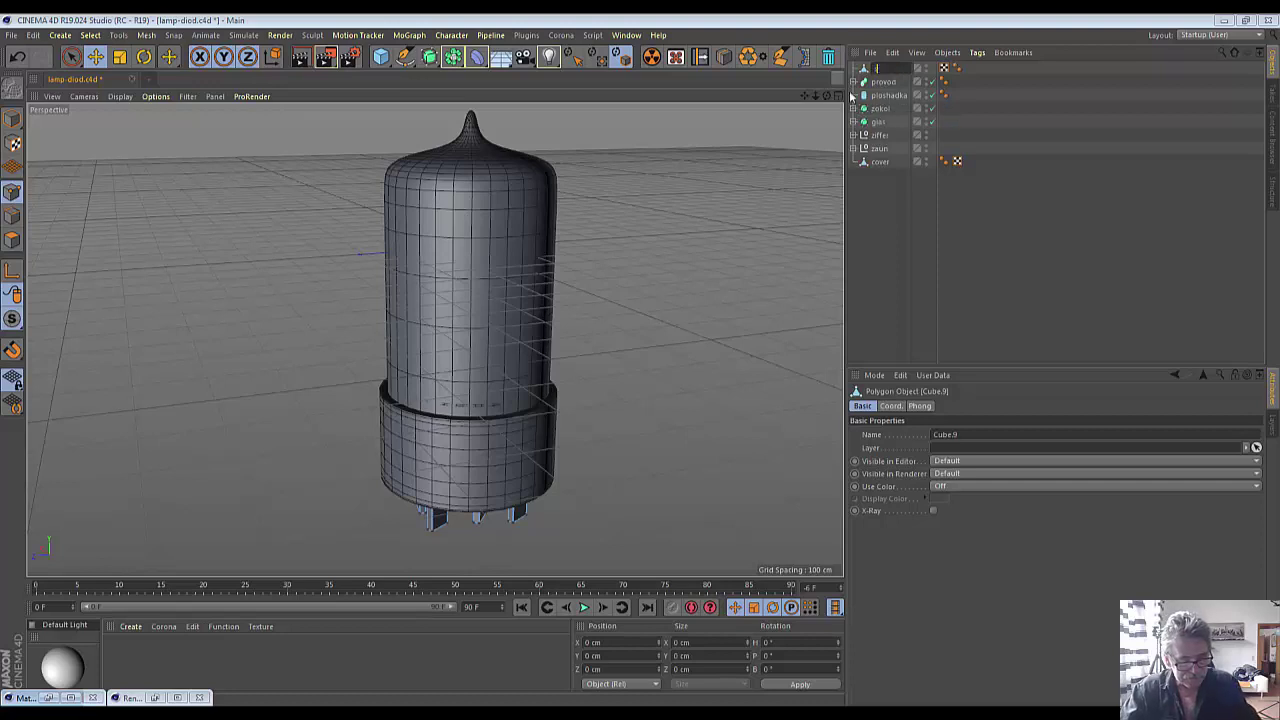
type("steklr")
key("Return")
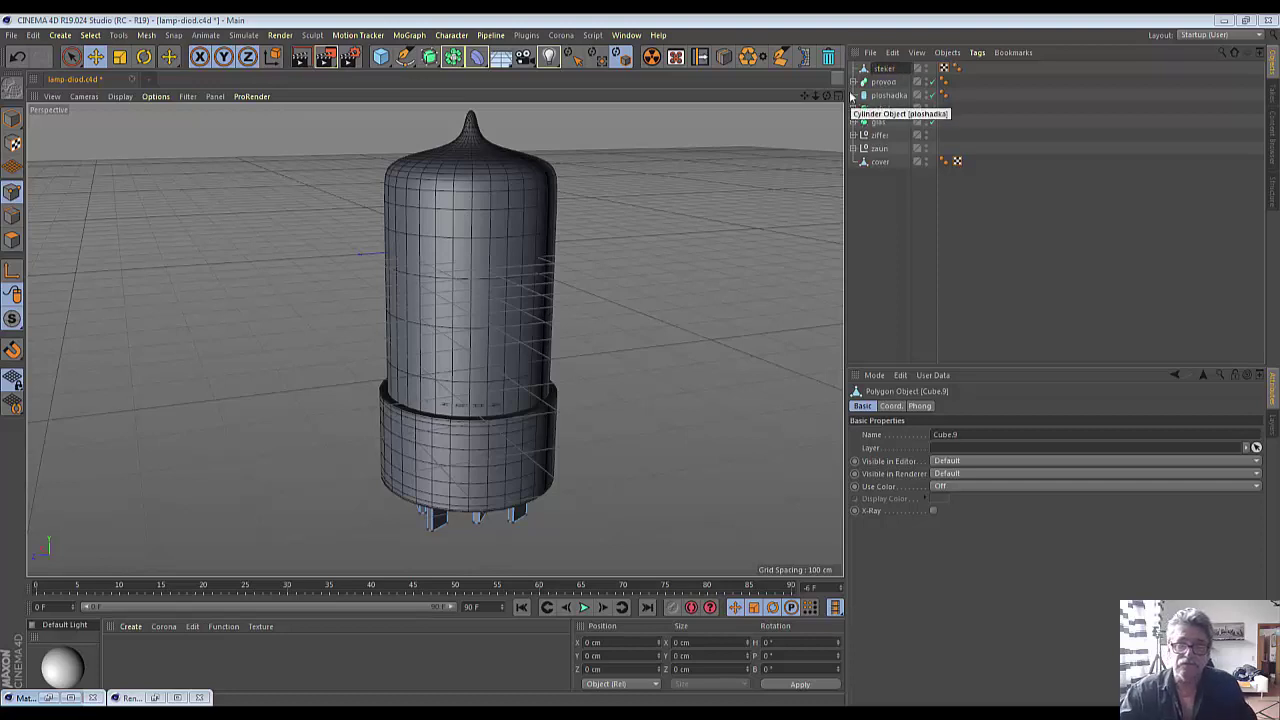
scroll(694, 374, "down", 3)
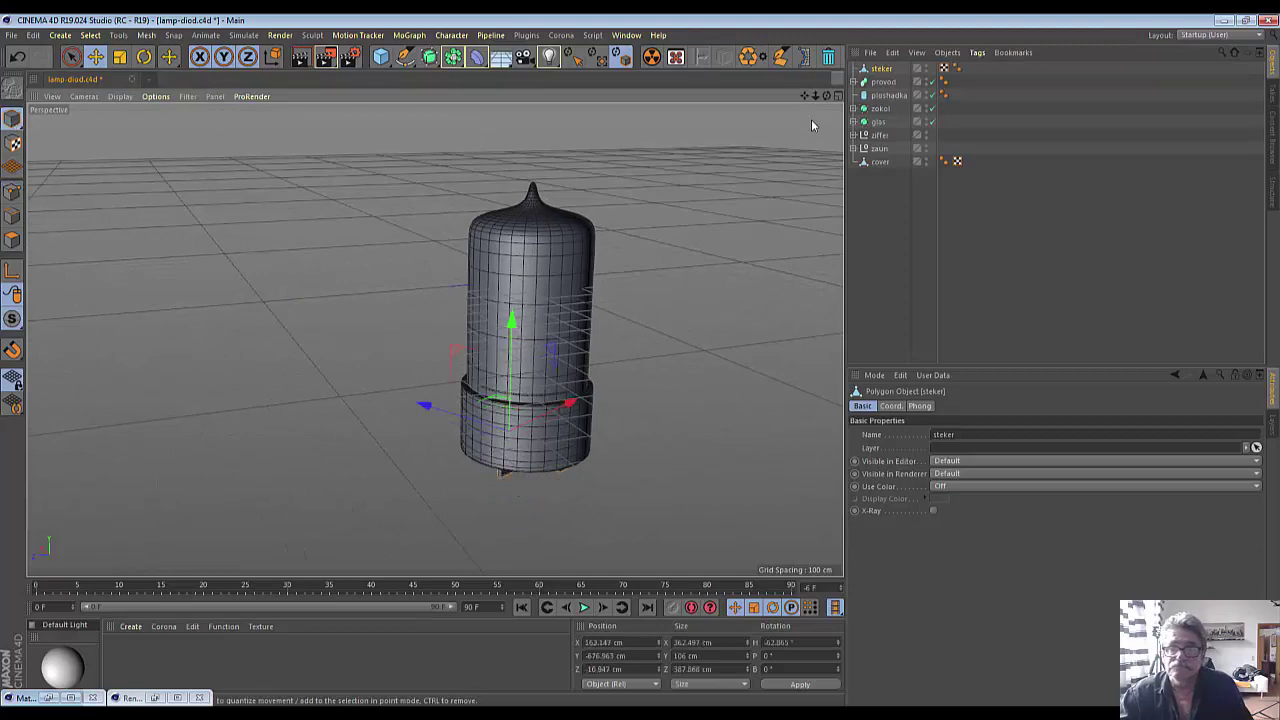
- Enable X-Ray on the glas object so the bulb becomes see-through
mouse_move(811, 119)
left_mouse_down("alt")
mouse_move(435, 340)
mouse_move(760, 169)
mouse_move(662, 308)
left_mouse_up("alt")
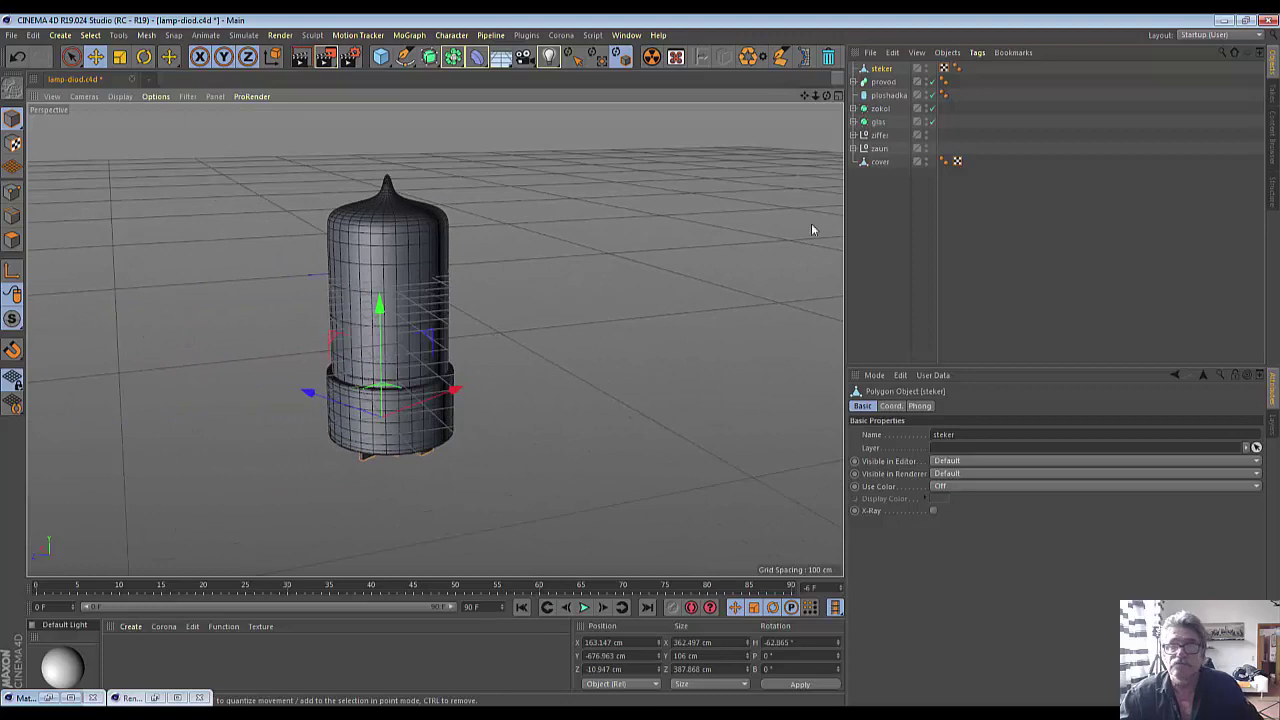
left_click(880, 123)
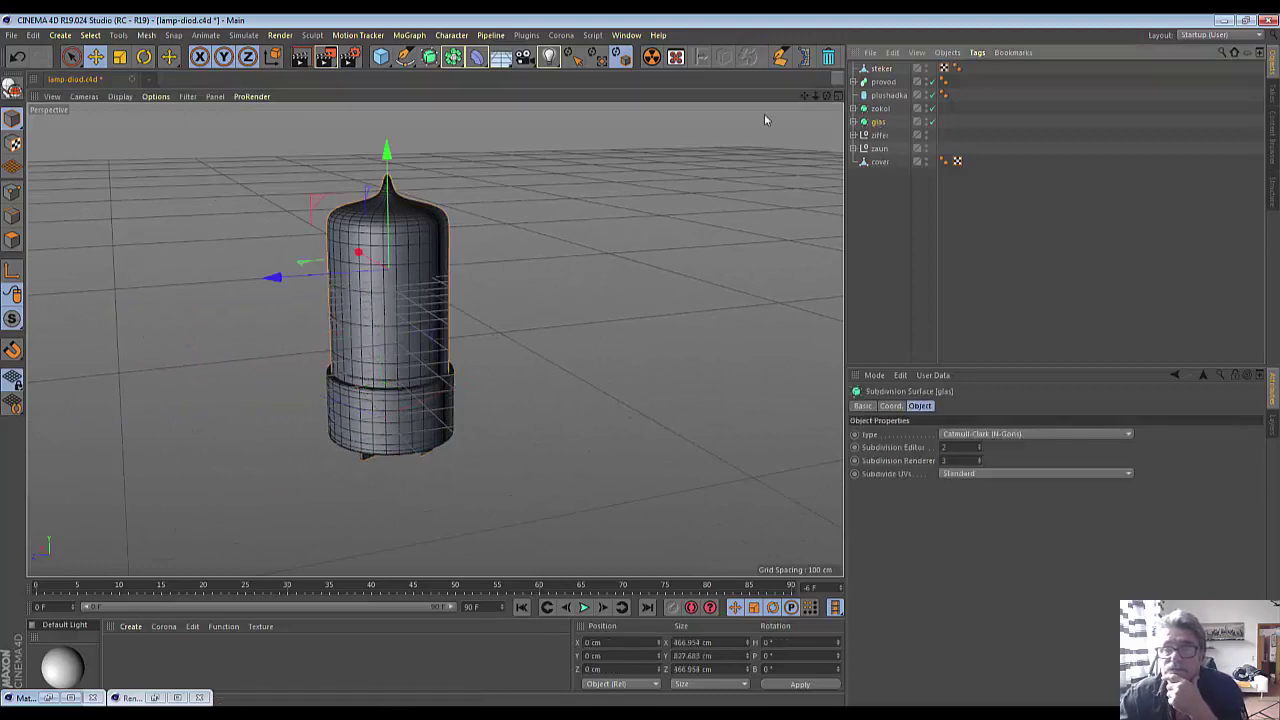
left_click(650, 57)
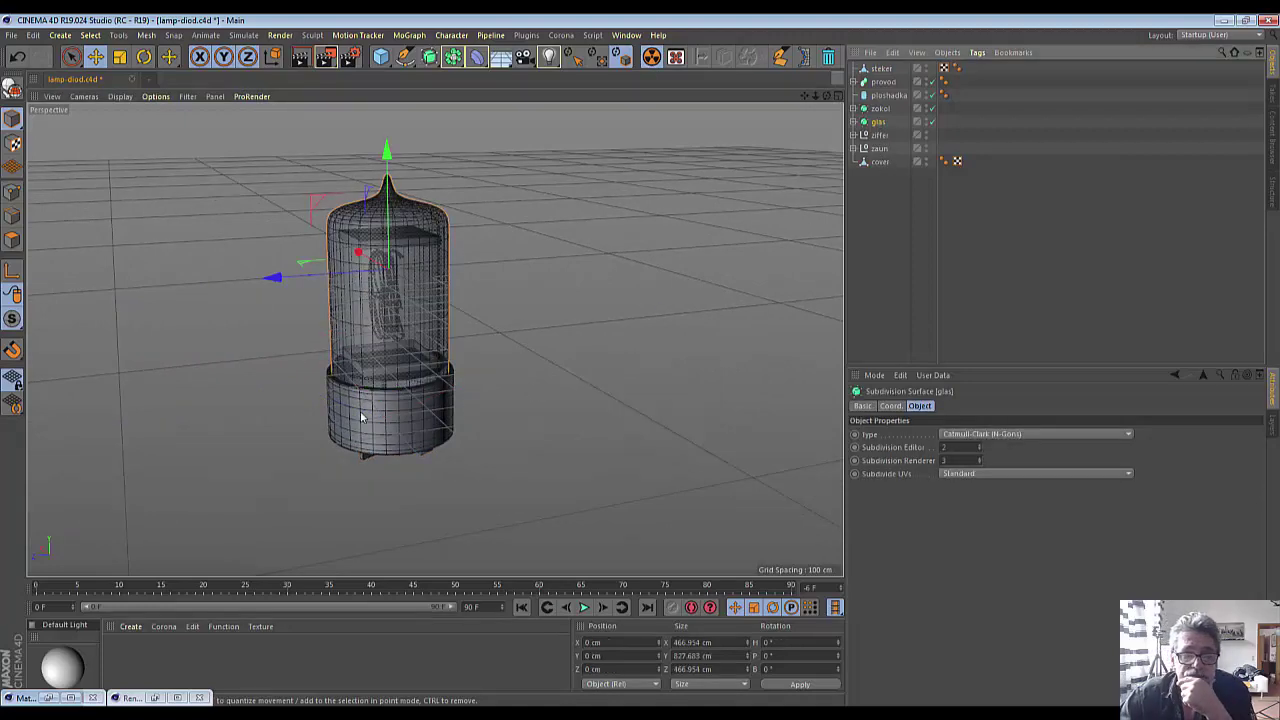
- Zoom in and out, then orbit to a frontal view to inspect the lamp's interior
scroll(356, 416, "up", 3)
scroll(356, 416, "up", 3)
scroll(345, 417, "up", 1)
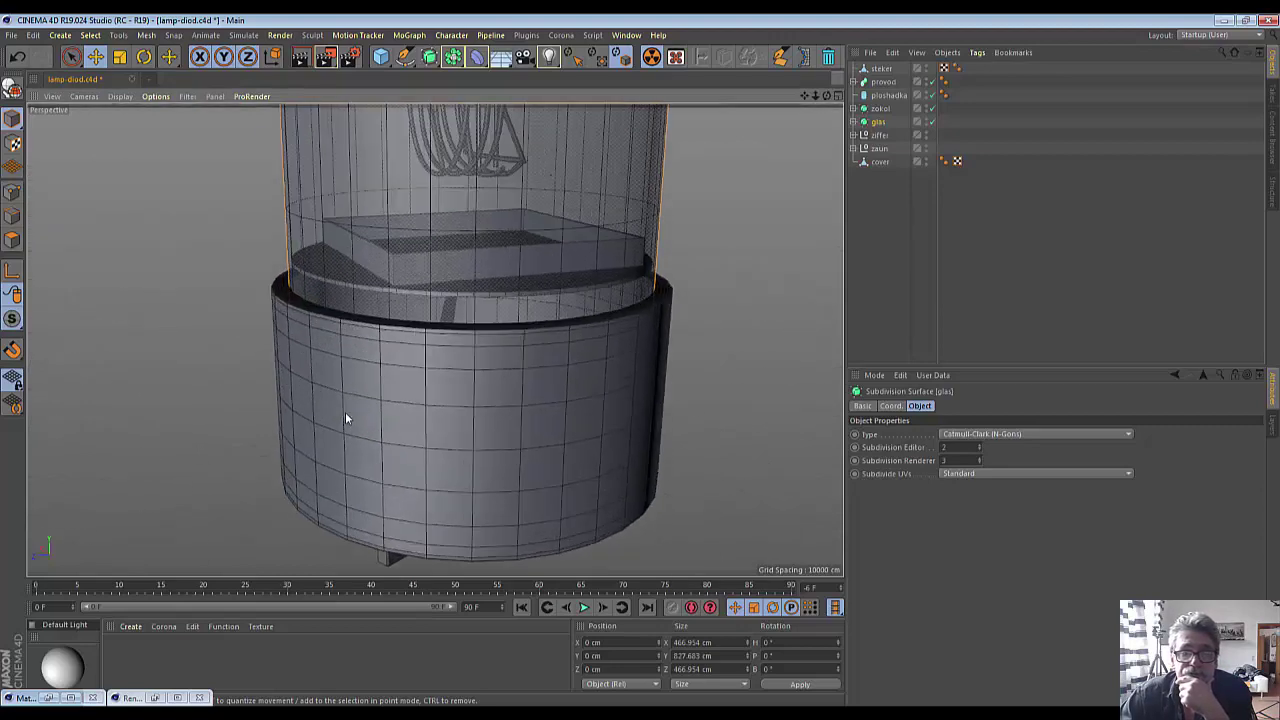
scroll(345, 417, "down", 2)
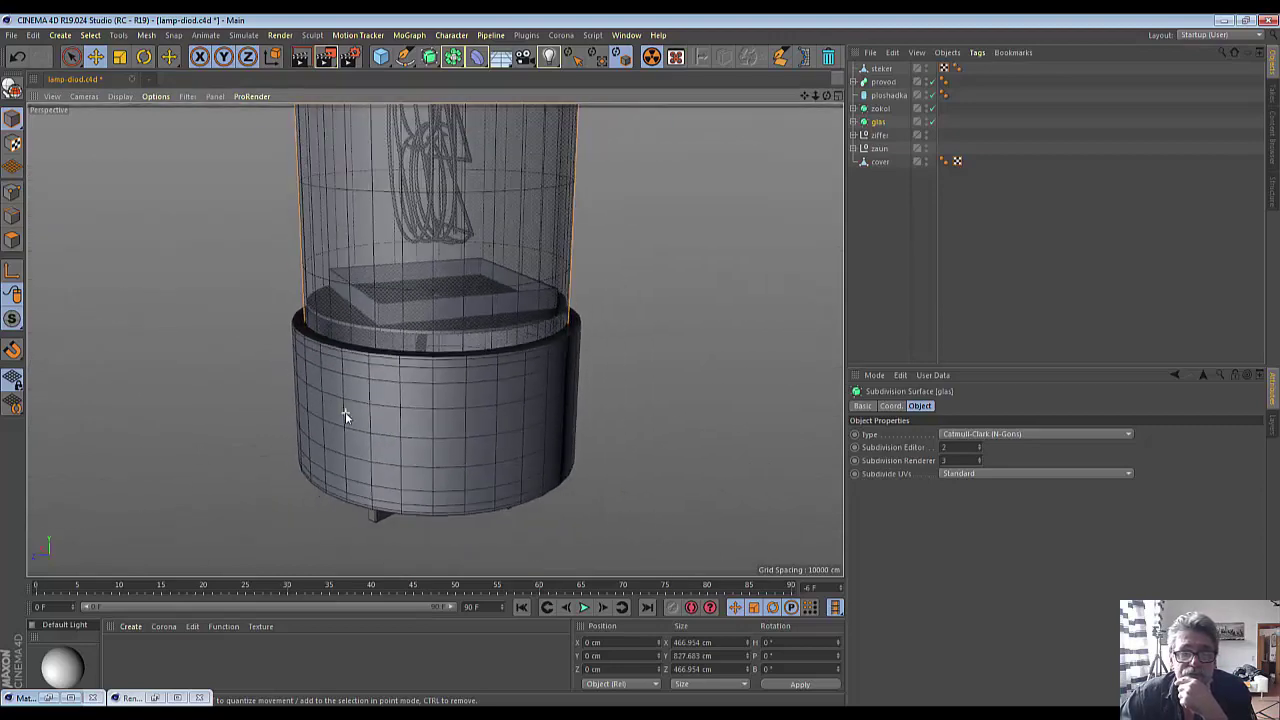
scroll(345, 417, "down", 2)
scroll(345, 417, "down", 2)
scroll(345, 417, "down", 1)
scroll(345, 412, "down", 2)
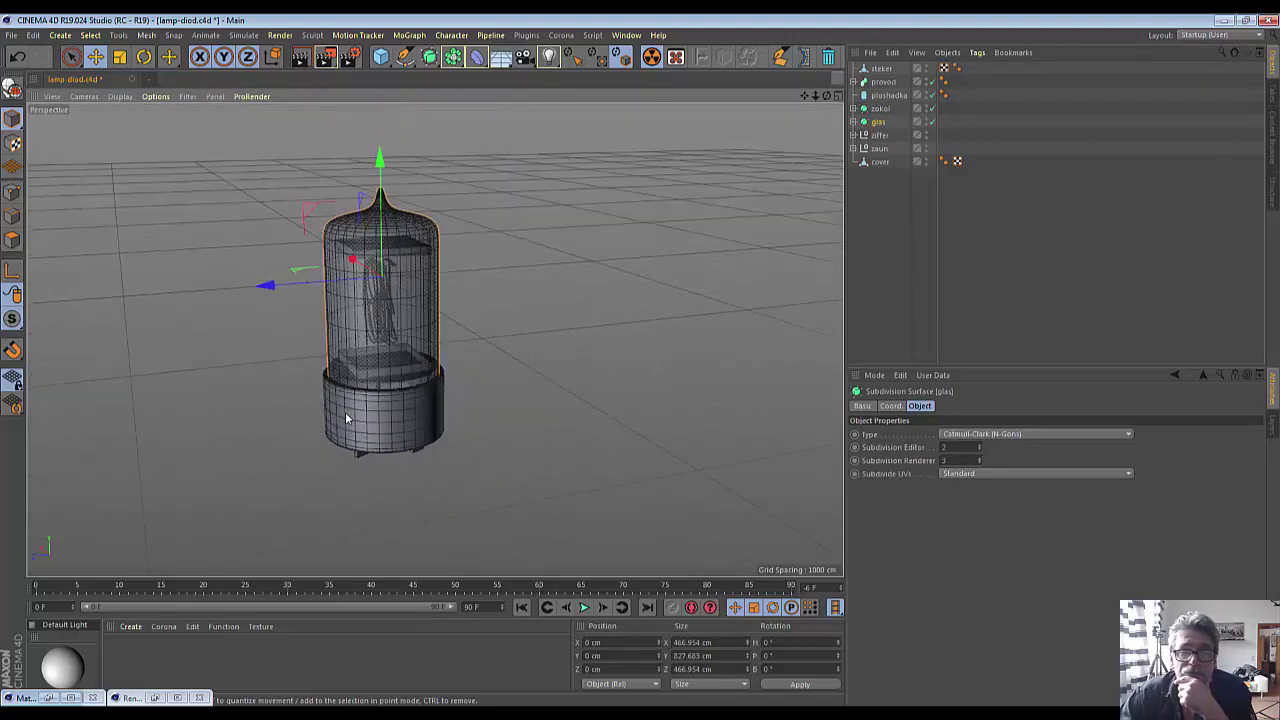
left_click_drag(827, 96, 727, 96)
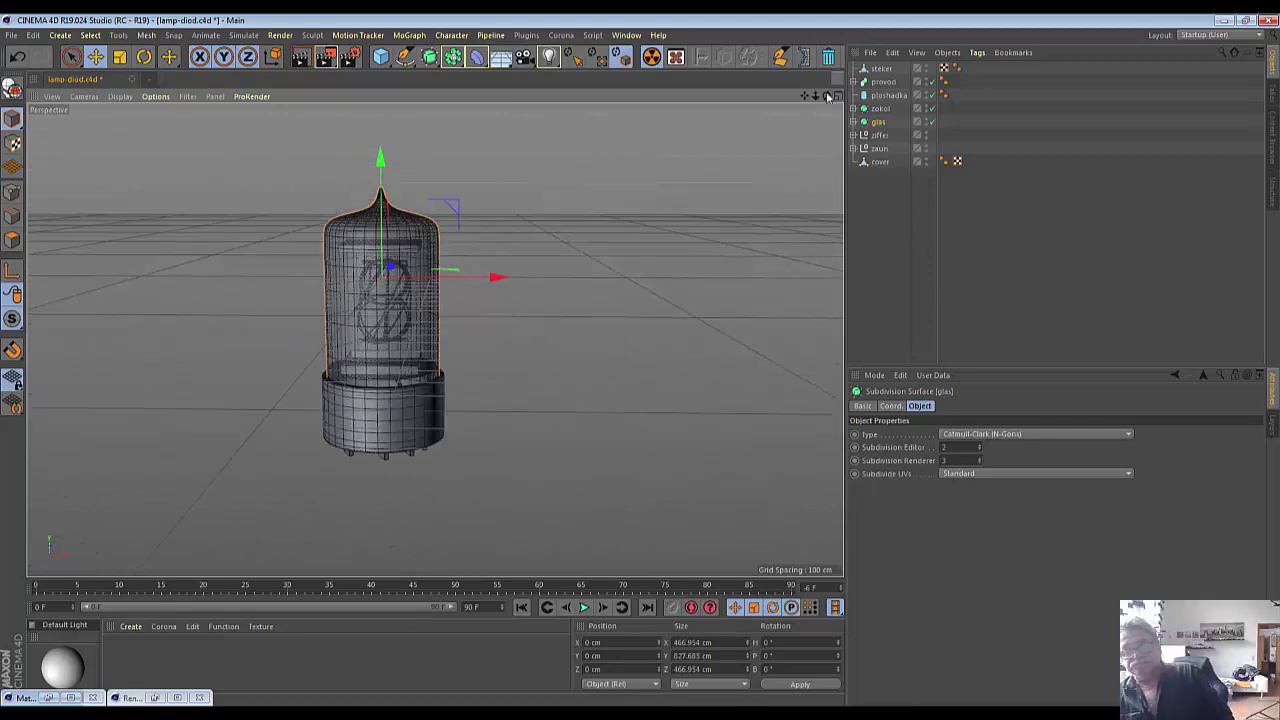